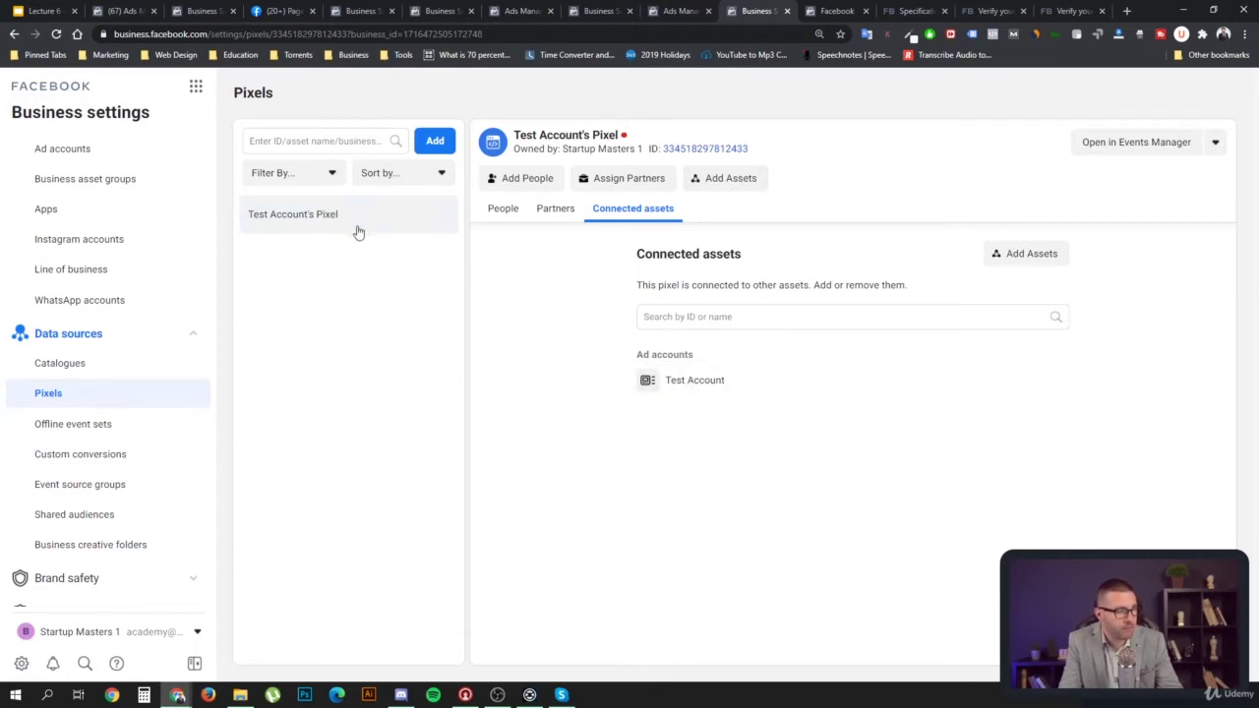
{"action": "left_click", "coordinate": [1024, 260]}
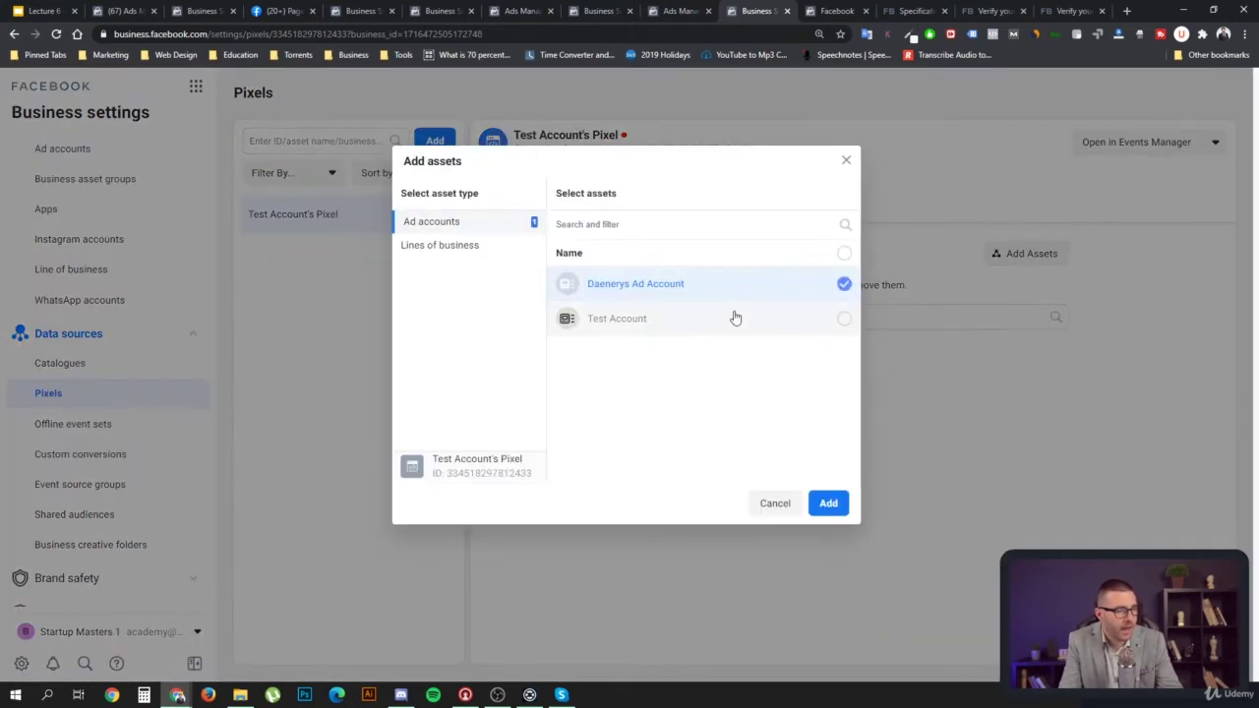
{"action": "left_click", "coordinate": [829, 506]}
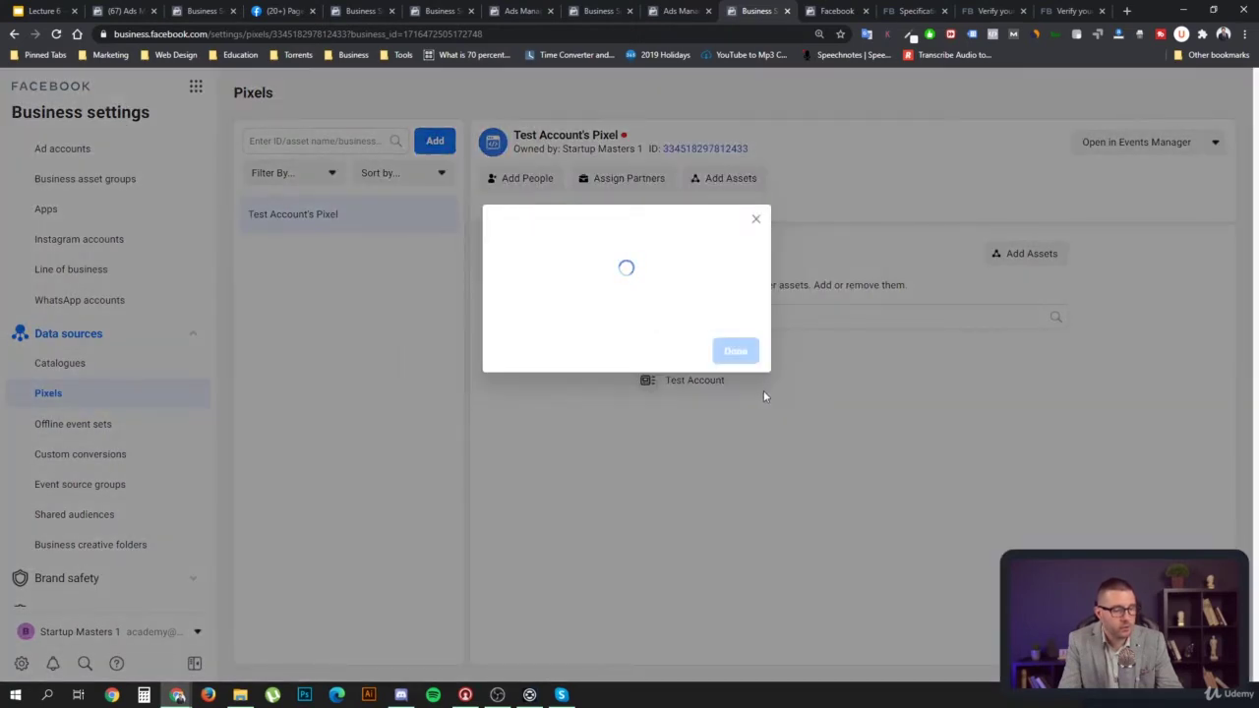
{"action": "left_click", "coordinate": [752, 342]}
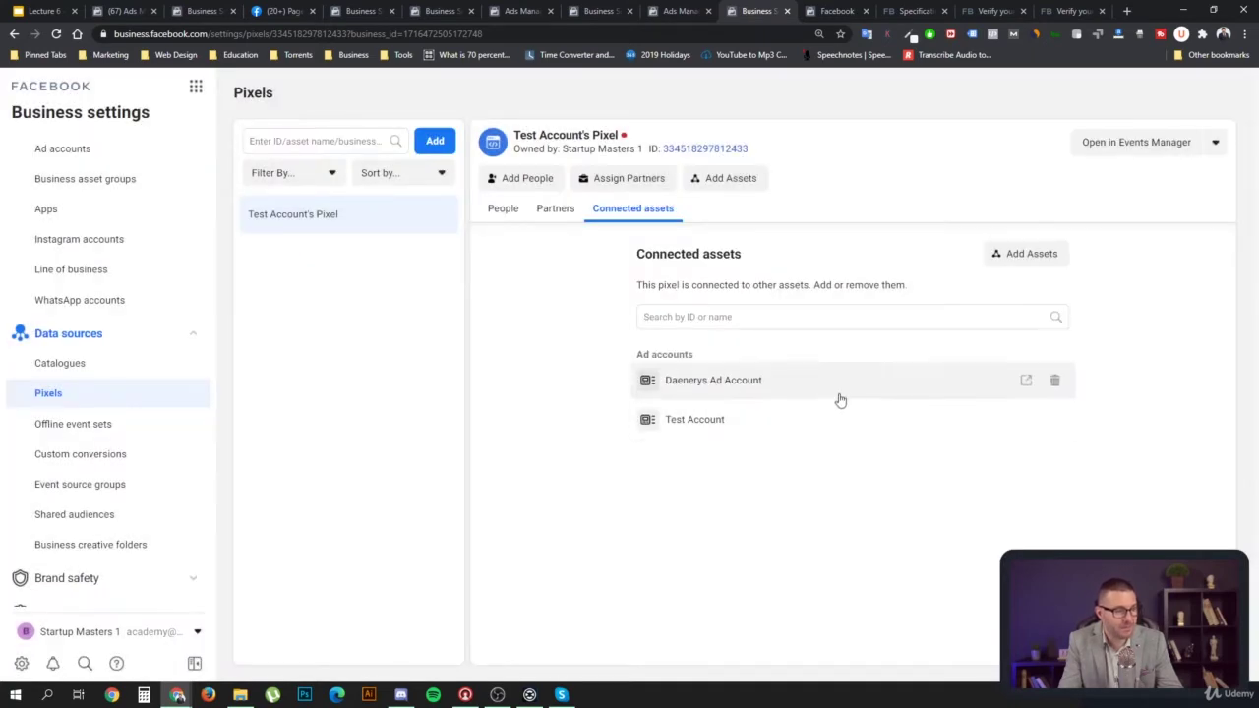
{"action": "left_click", "coordinate": [1058, 385]}
{"action": "left_click", "coordinate": [980, 386]}
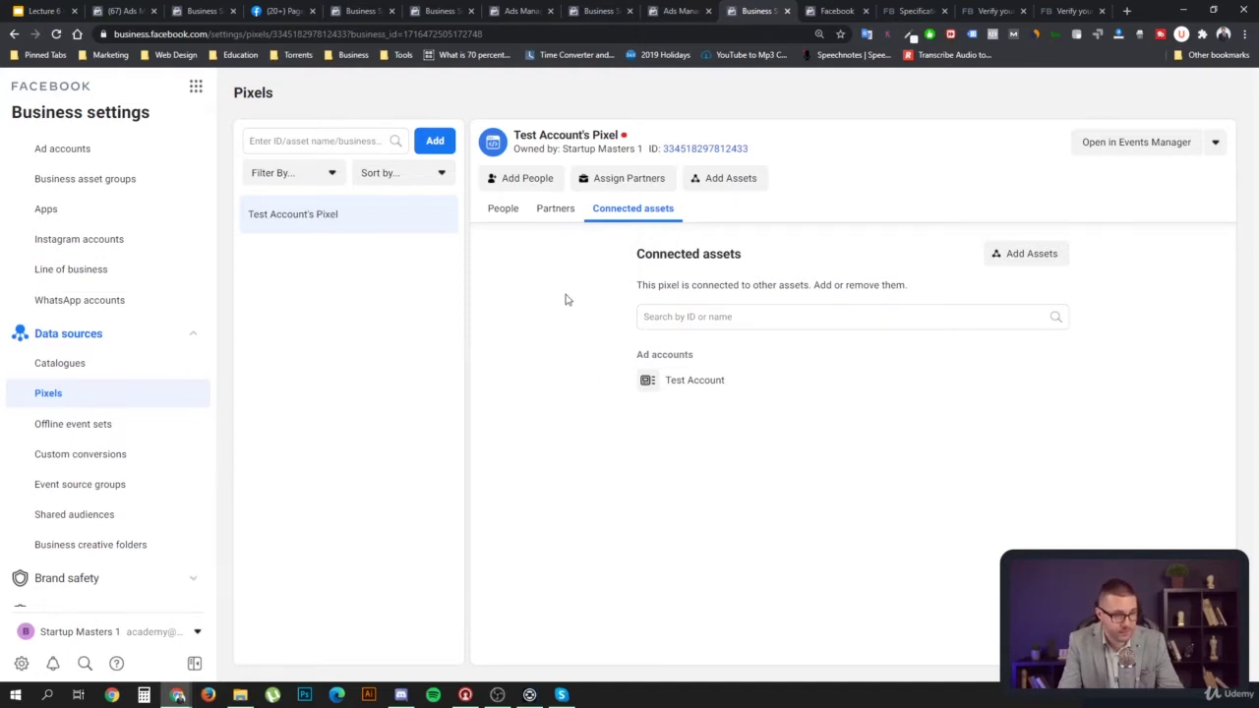
Add a new pixel, rename it from the default to 'Website - Ad Account', and continue
{"action": "left_click", "coordinate": [436, 142]}
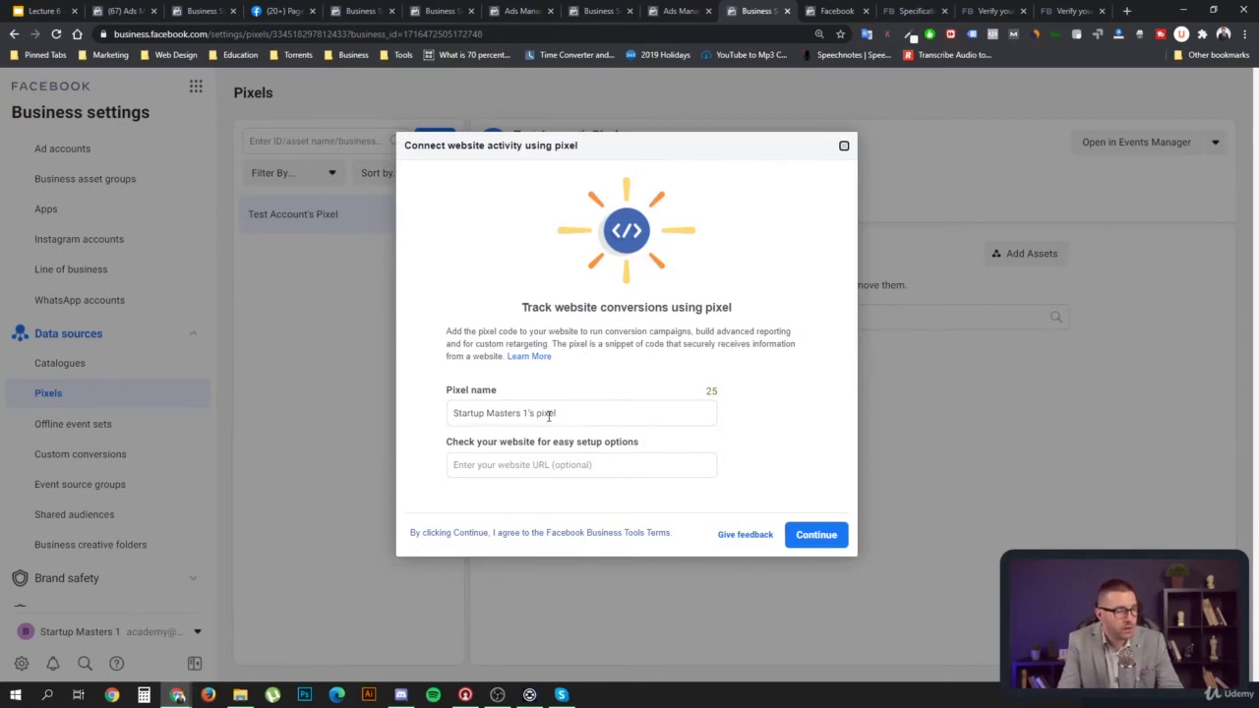
{"action": "left_click_drag", "start_coordinate": [553, 414], "coordinate": [444, 411]}
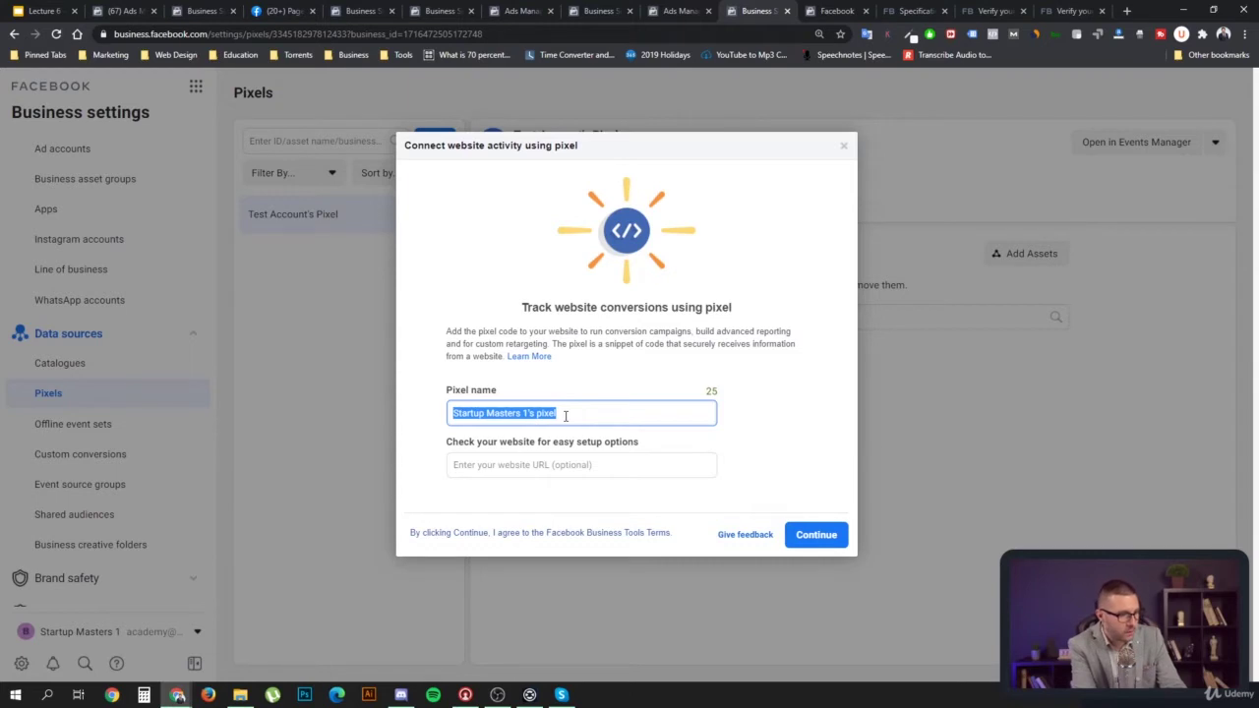
{"action": "type", "text": "Website -"}
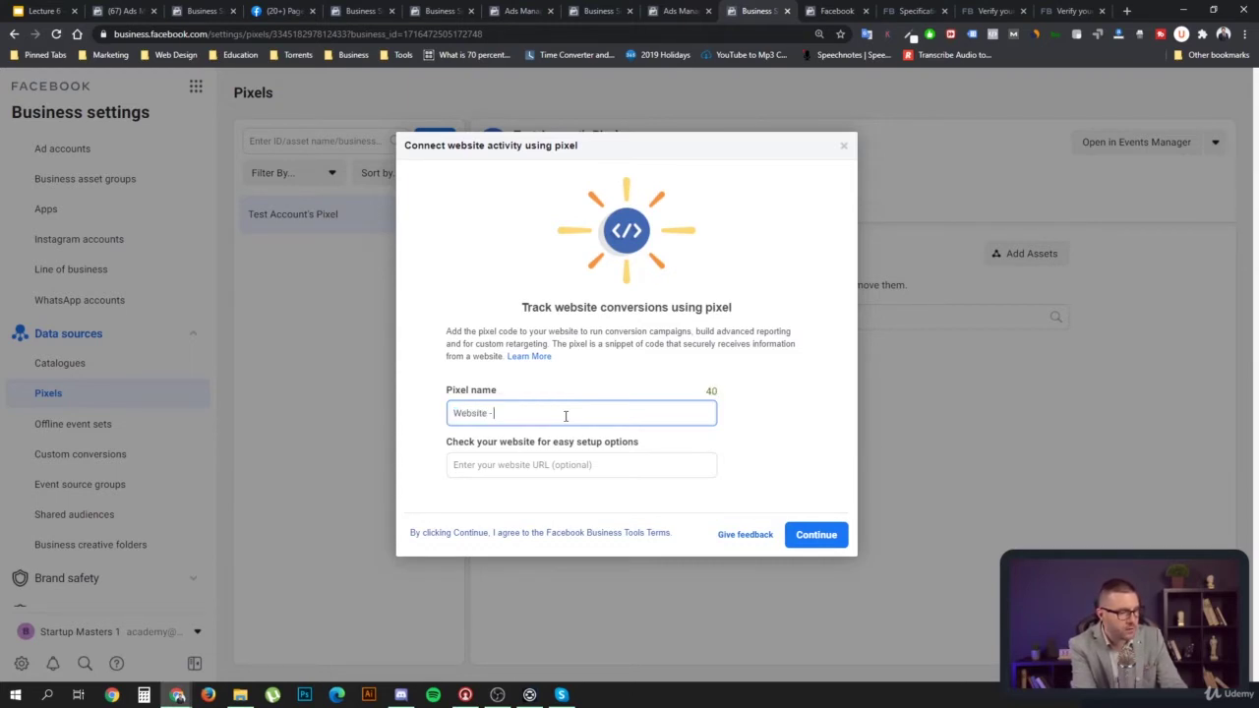
{"action": "type", "text": "Ad Account"}
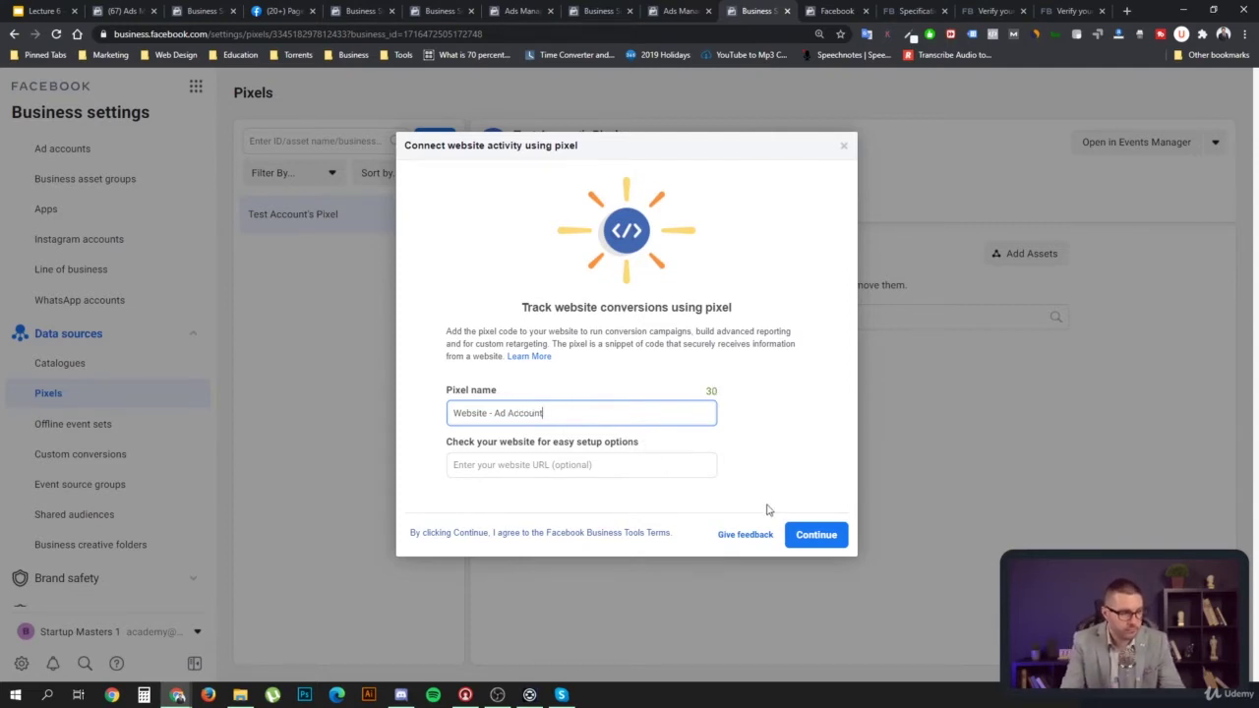
{"action": "left_click", "coordinate": [814, 539]}
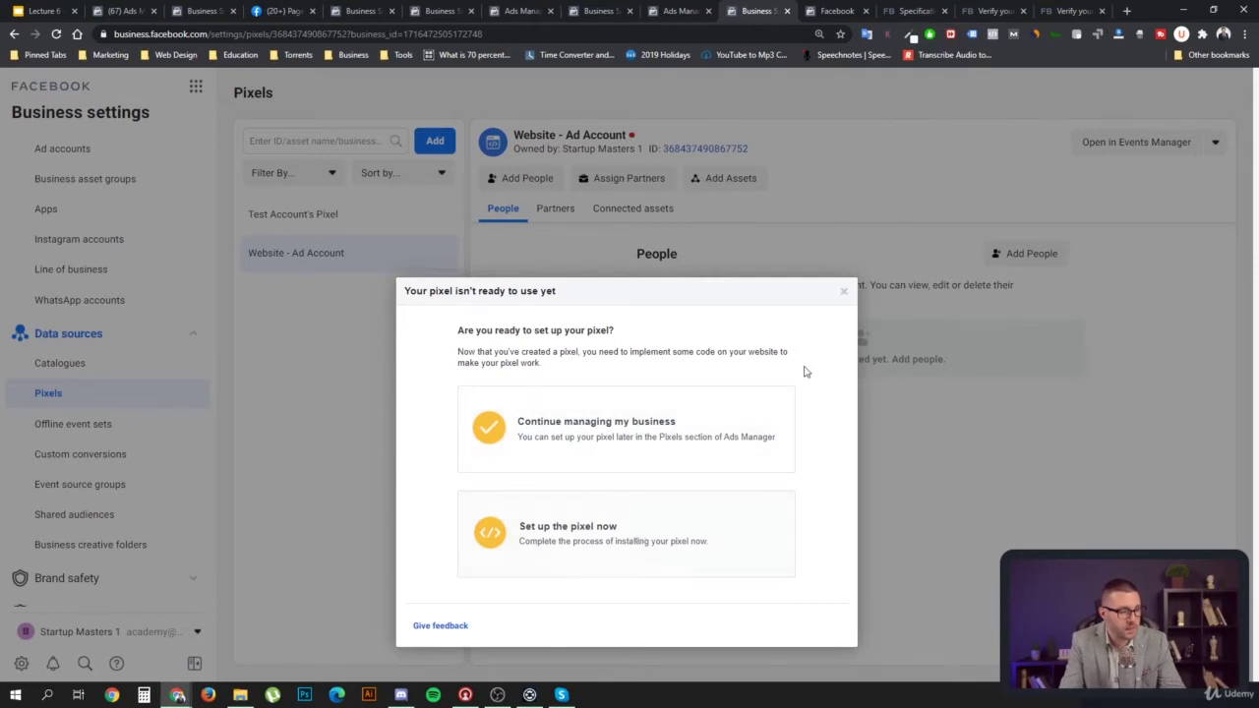
{"action": "left_click", "coordinate": [659, 439]}
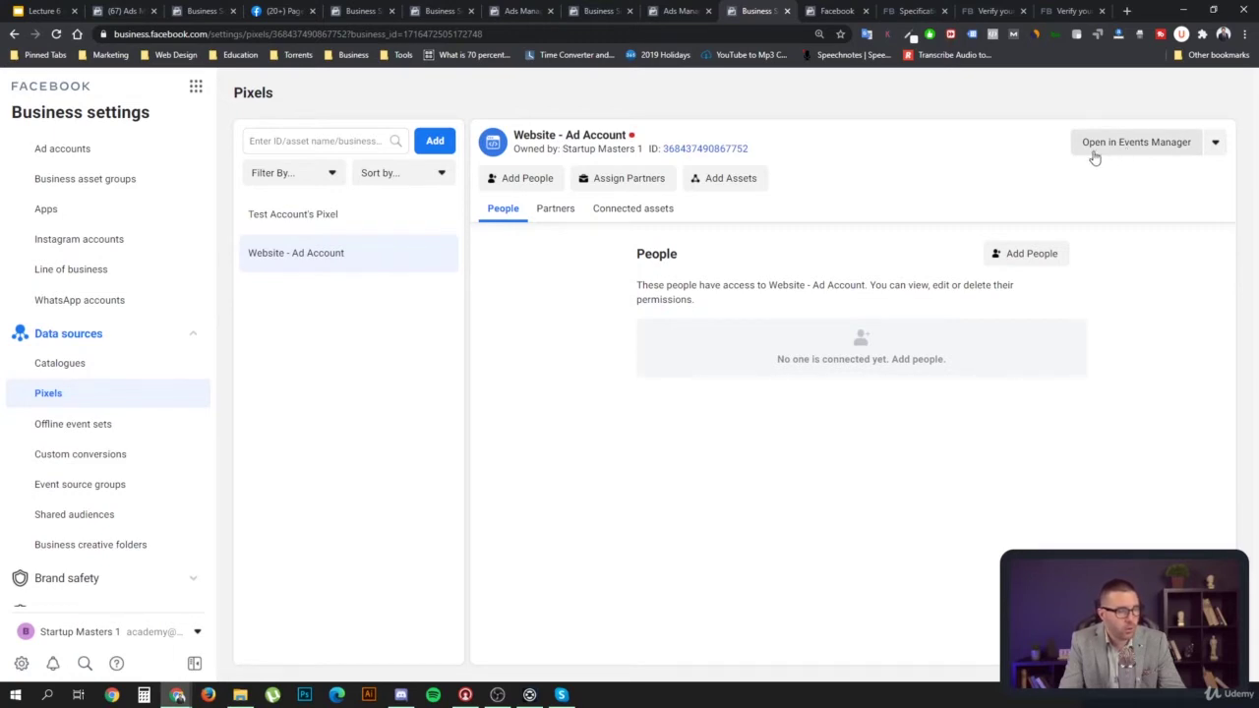
{"action": "left_click", "coordinate": [385, 228]}
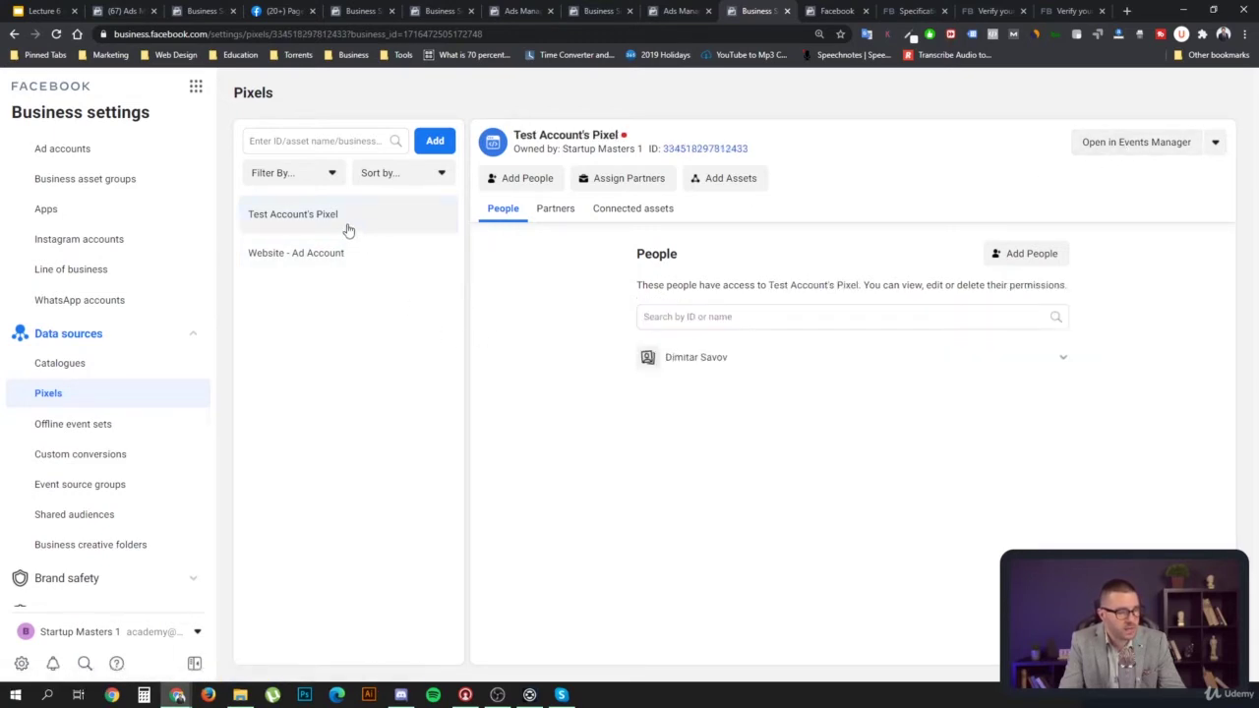
{"action": "left_click", "coordinate": [1109, 157]}
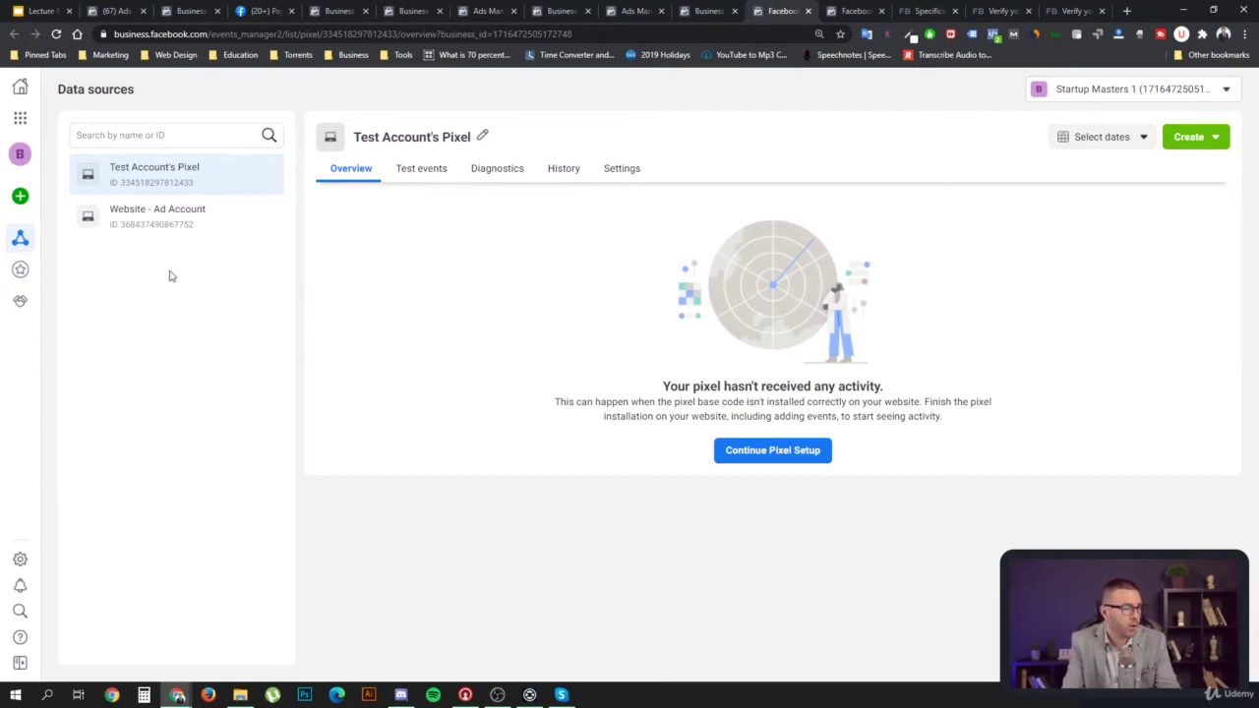
{"action": "mouse_move", "coordinate": [22, 241]}
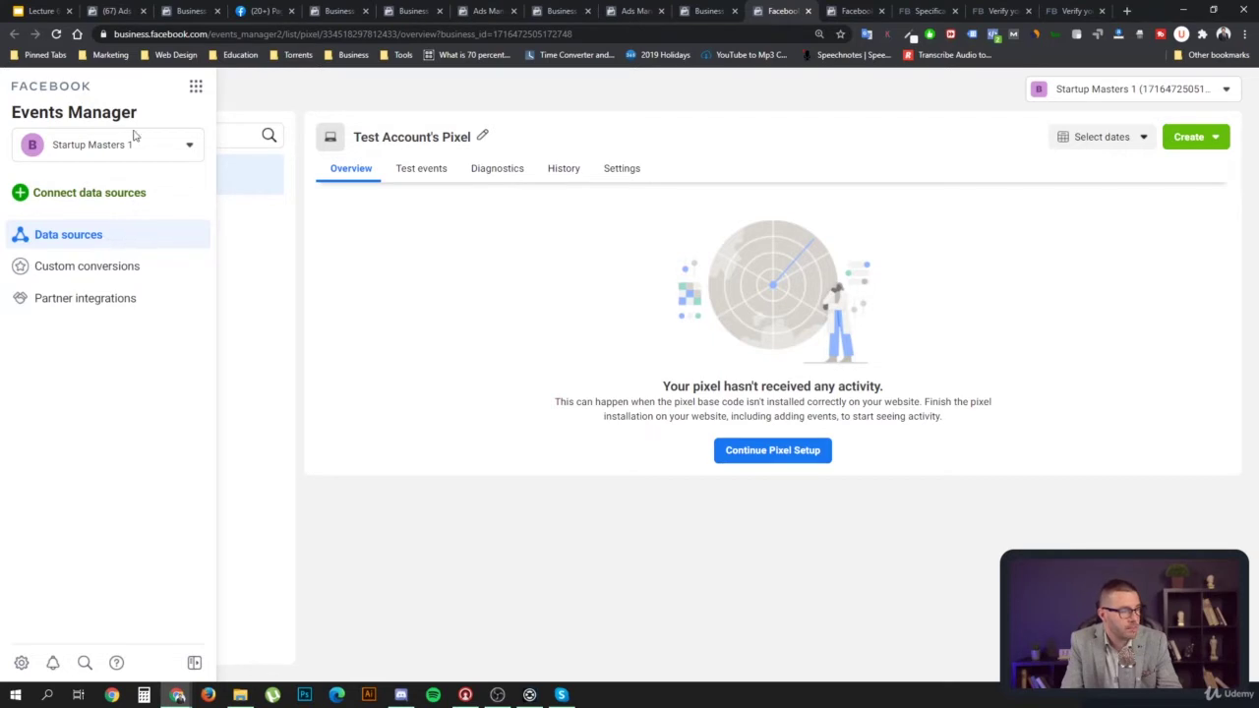
{"action": "left_click", "coordinate": [195, 87]}
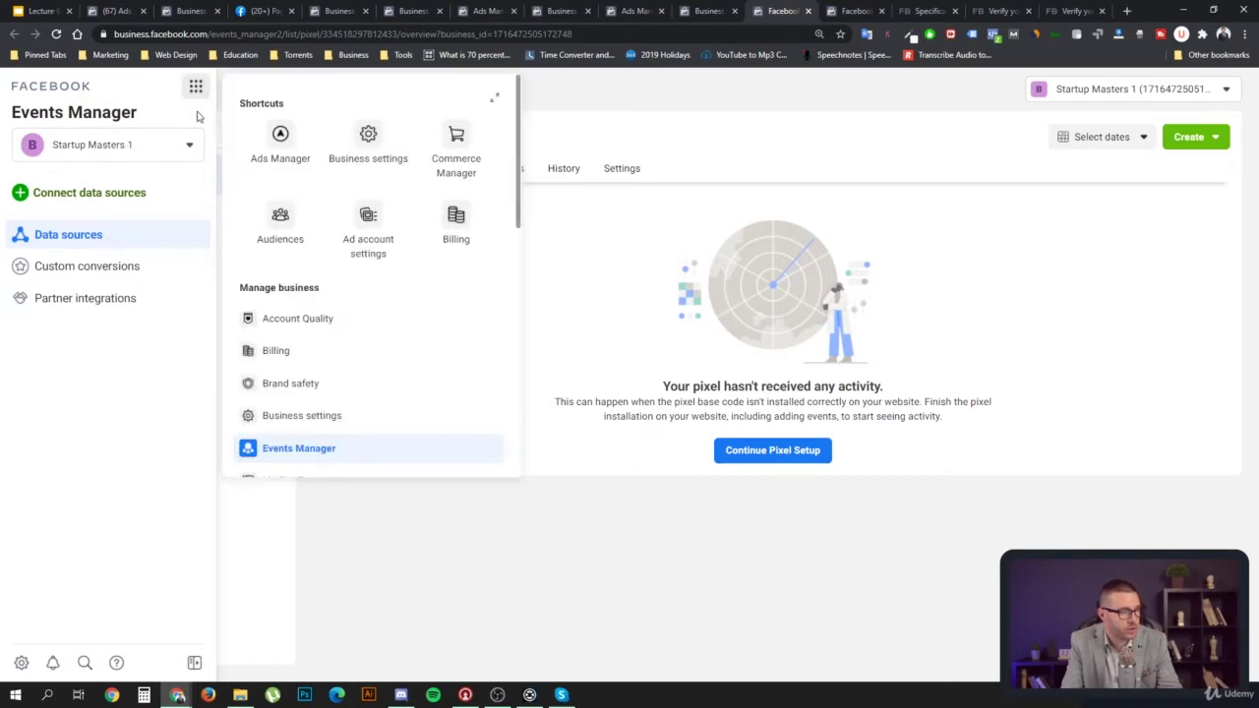
{"action": "scroll", "coordinate": [413, 339], "scroll_direction": "down", "scroll_amount": 1}
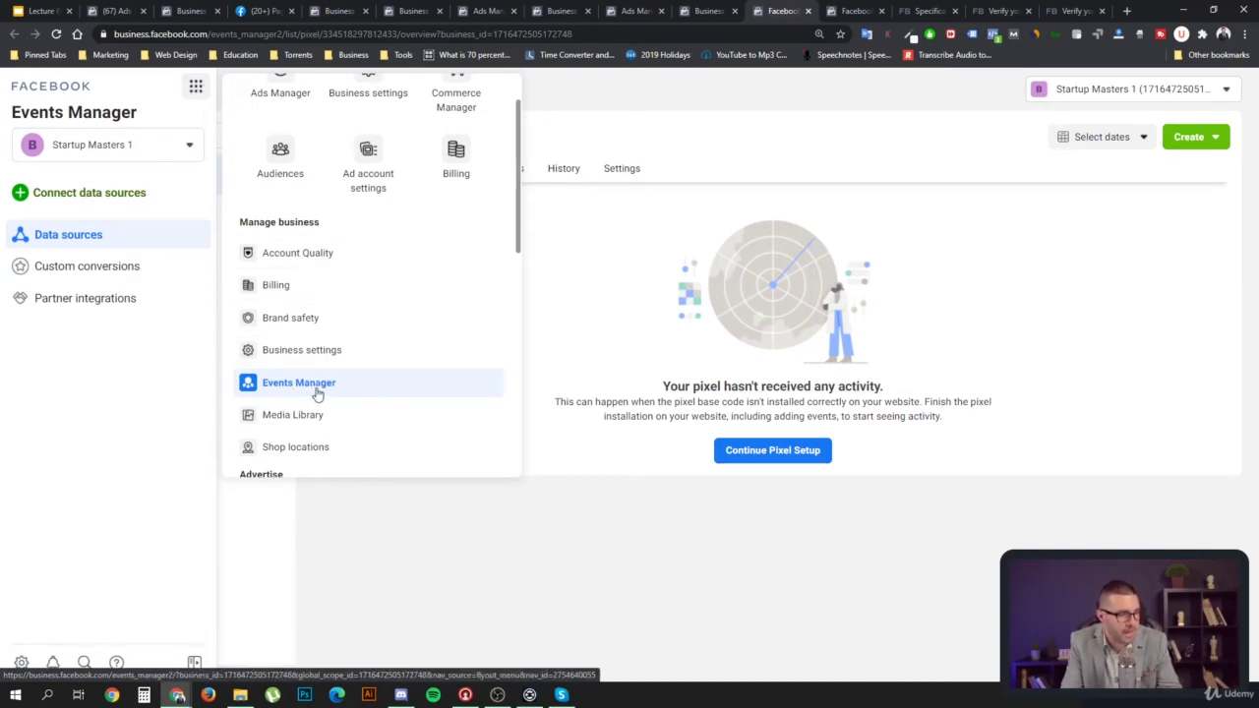
{"action": "left_click", "coordinate": [291, 388]}
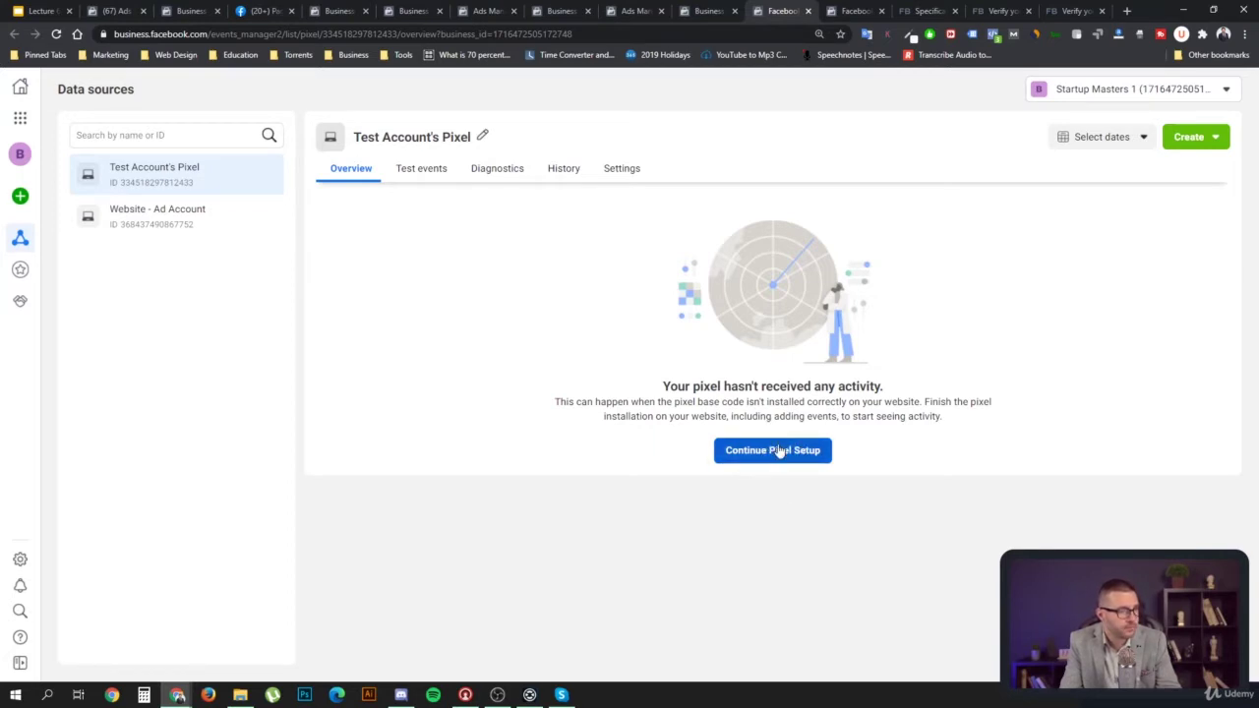
{"action": "left_click", "coordinate": [423, 172]}
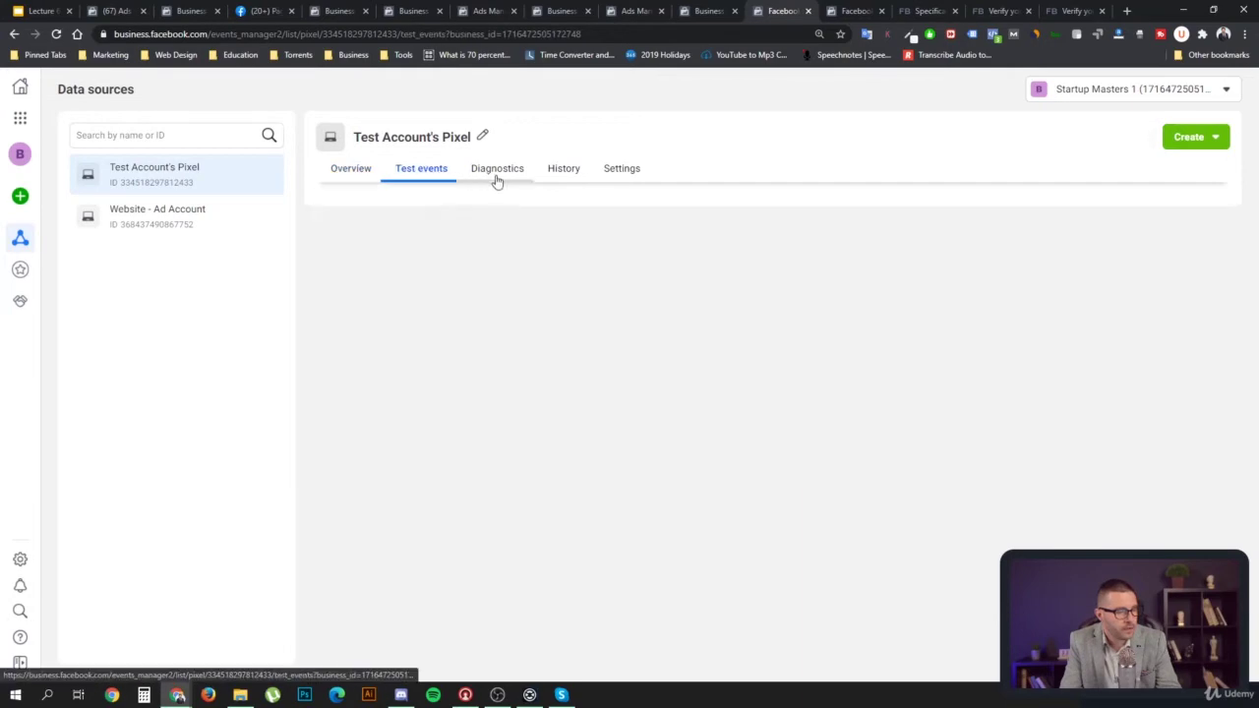
{"action": "left_click", "coordinate": [498, 179]}
{"action": "left_click", "coordinate": [559, 177]}
{"action": "left_click", "coordinate": [614, 174]}
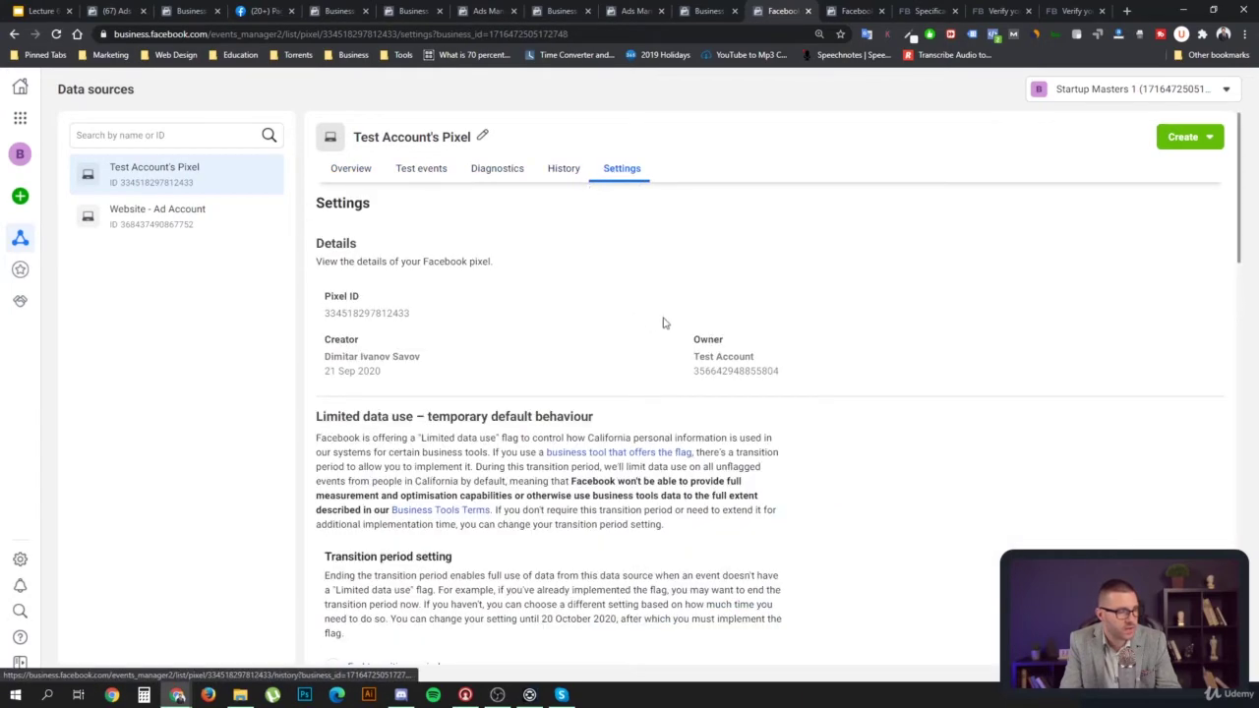
{"action": "scroll", "coordinate": [663, 324], "scroll_direction": "down", "scroll_amount": 2}
{"action": "scroll", "coordinate": [624, 321], "scroll_direction": "down", "scroll_amount": 1}
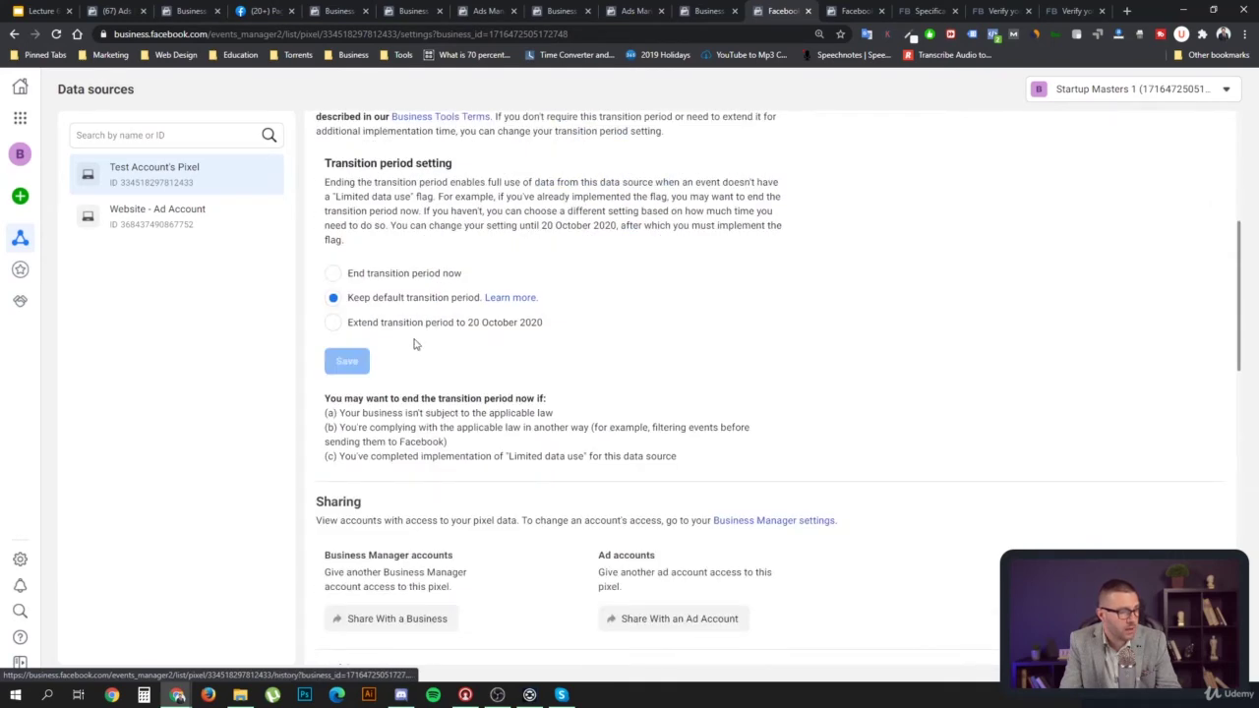
{"action": "left_click", "coordinate": [335, 325]}
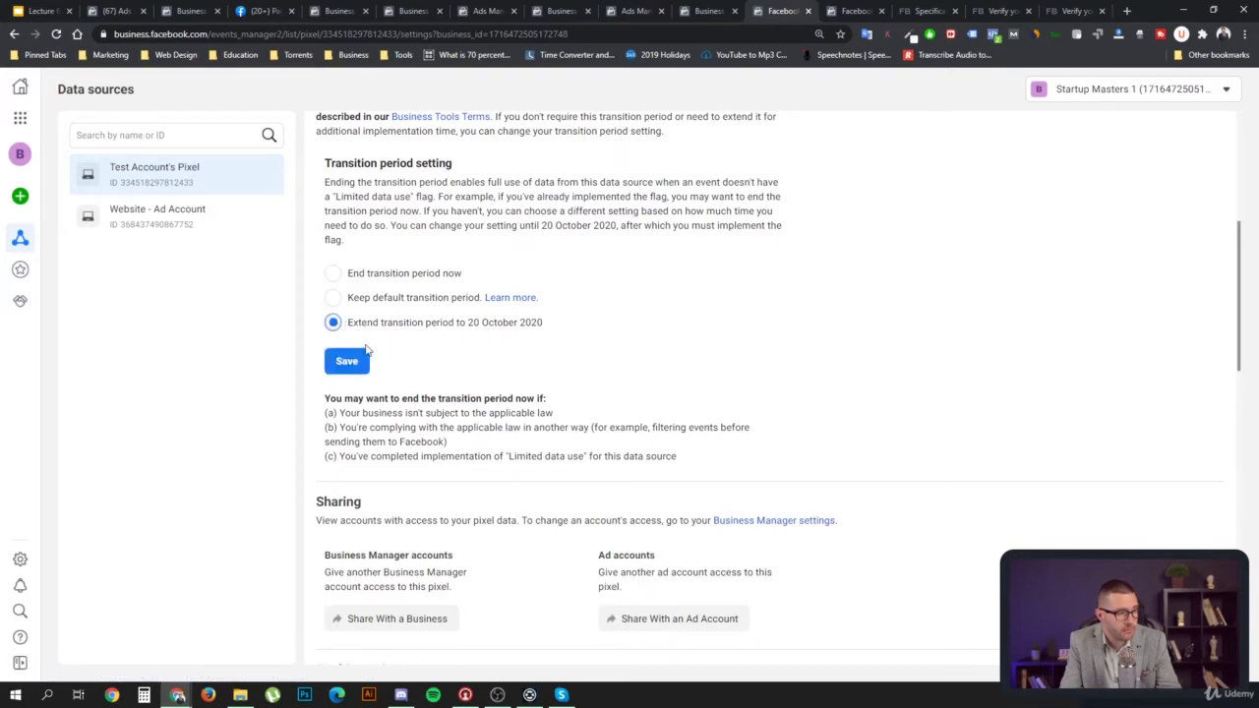
{"action": "scroll", "coordinate": [563, 367], "scroll_direction": "up", "scroll_amount": 6}
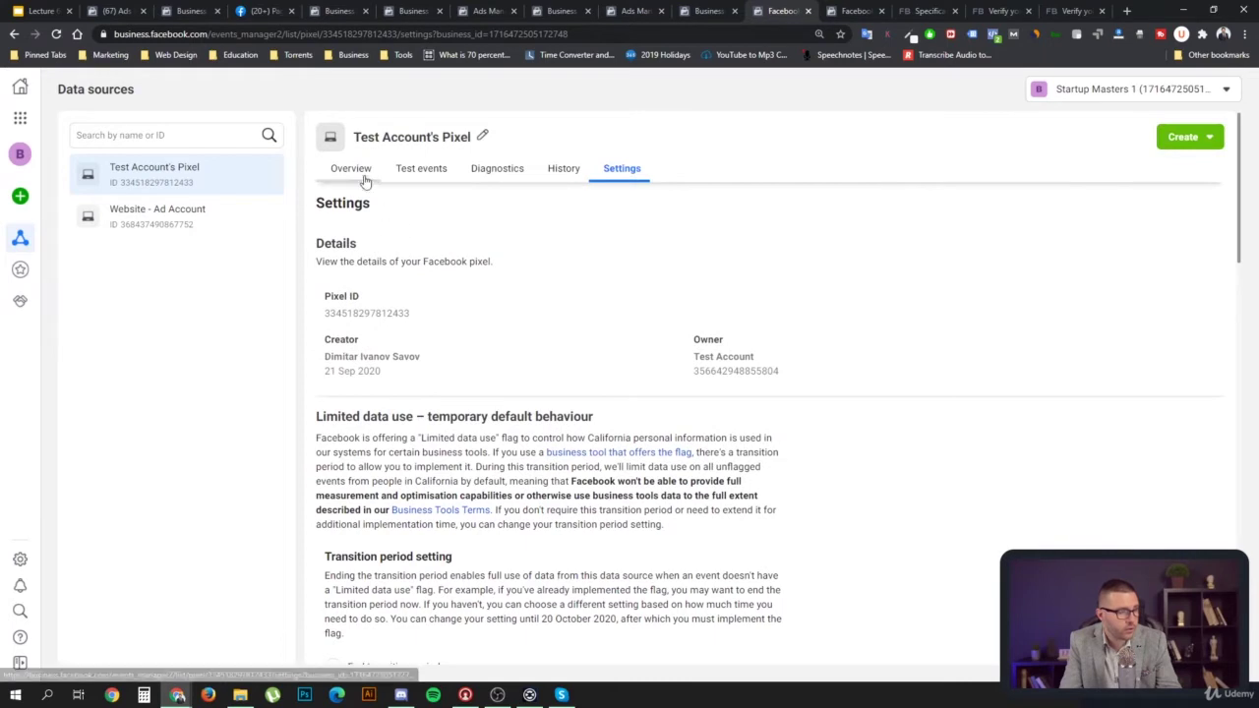
{"action": "left_click", "coordinate": [357, 171]}
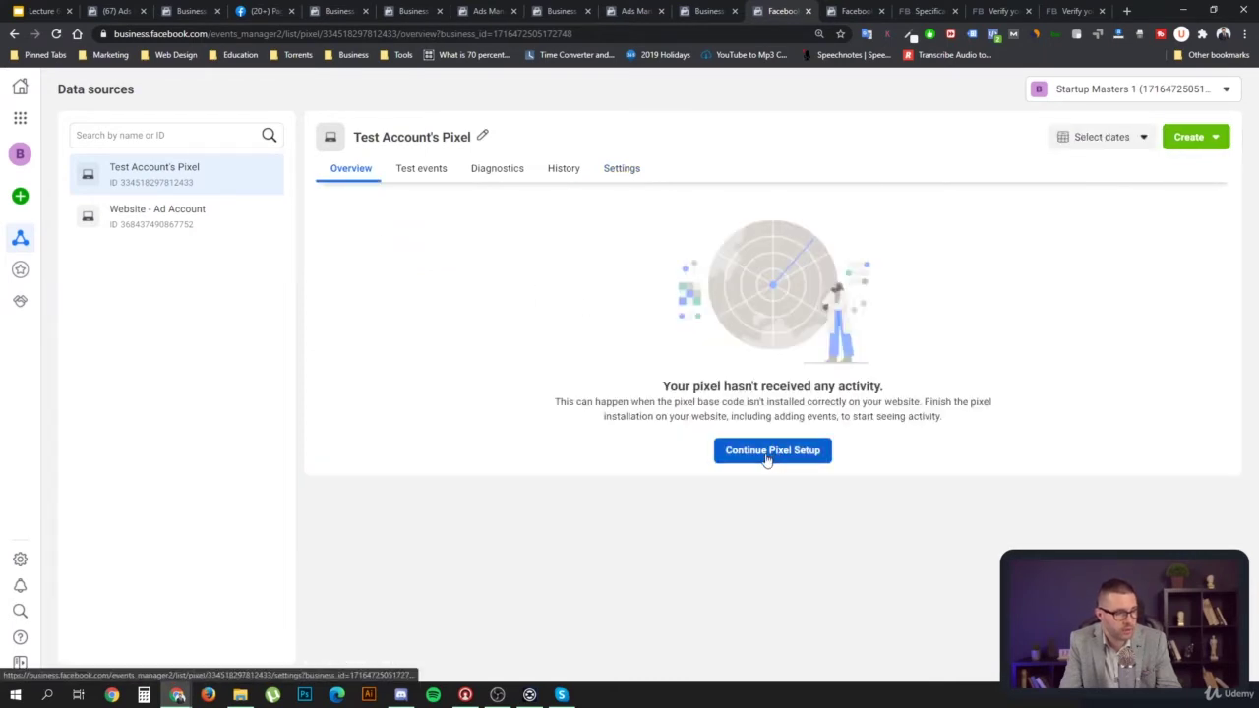
Resume pixel setup and choose to install it through a partner integration
{"action": "left_click", "coordinate": [771, 456]}
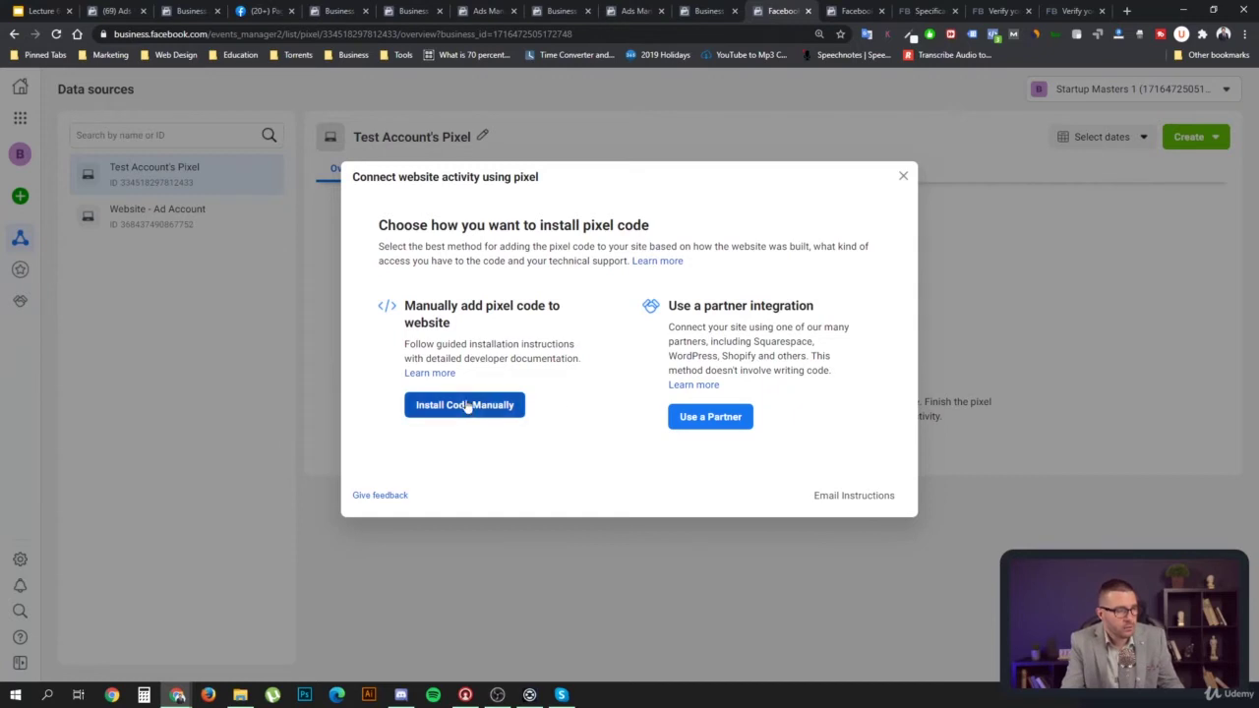
{"action": "left_click", "coordinate": [714, 419]}
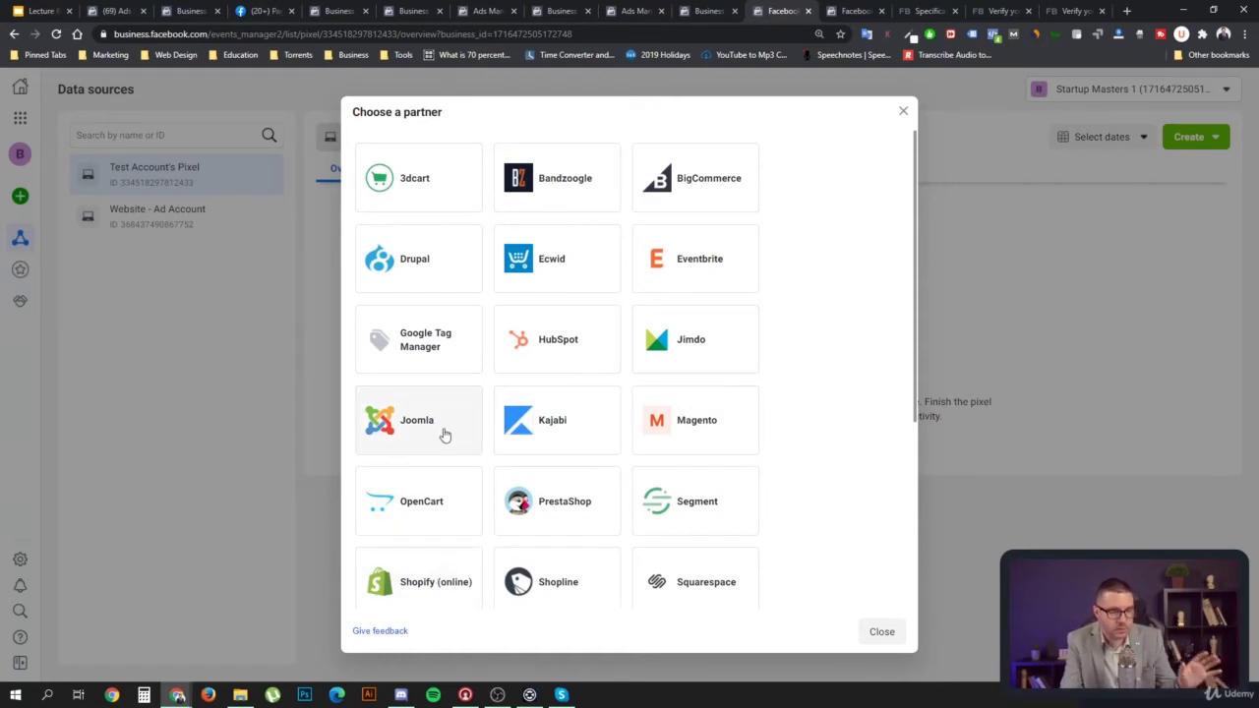
Browse the partner integrations grid and pick the Shopify (online) tile
{"action": "scroll", "coordinate": [433, 507], "scroll_direction": "down", "scroll_amount": 1}
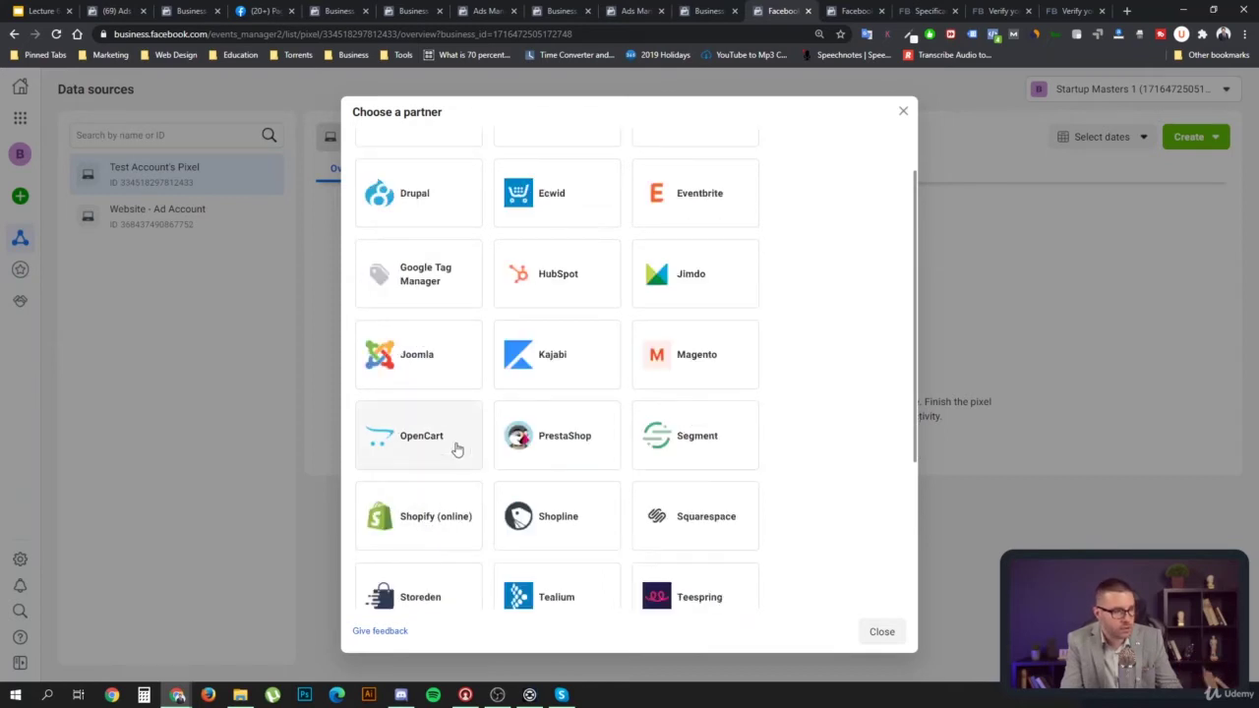
{"action": "scroll", "coordinate": [457, 449], "scroll_direction": "up", "scroll_amount": 1}
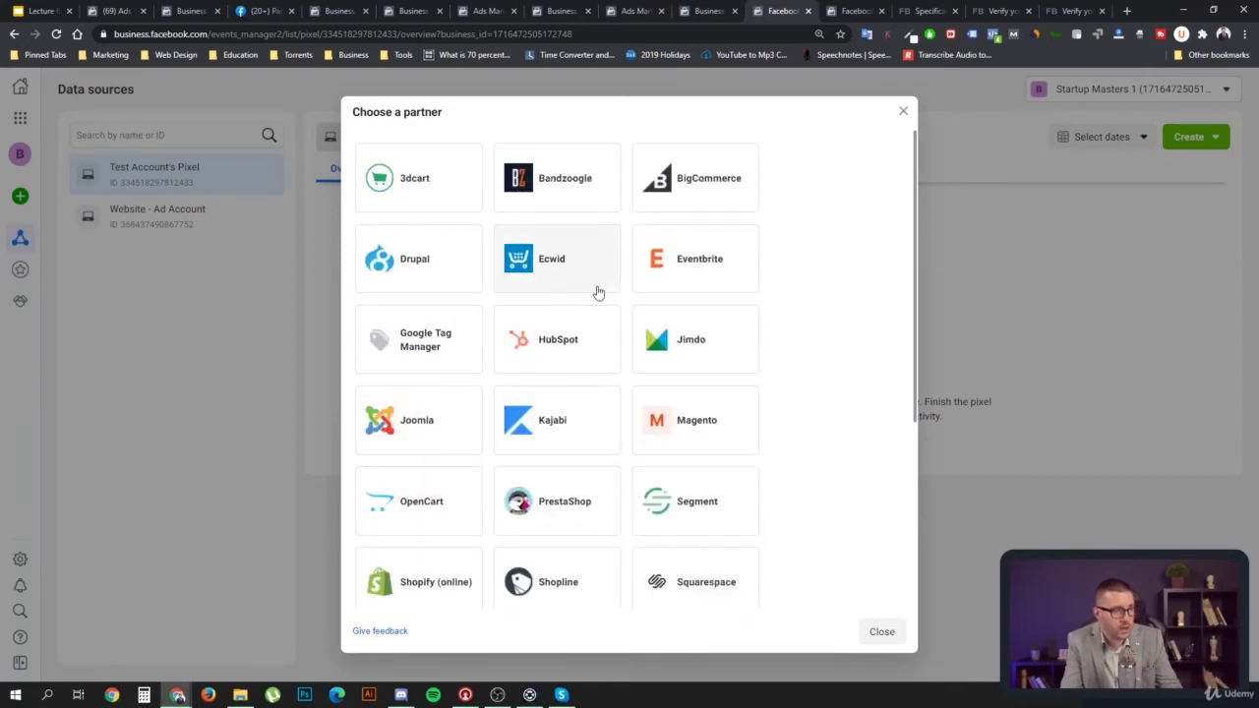
{"action": "scroll", "coordinate": [571, 305], "scroll_direction": "down", "scroll_amount": 2}
{"action": "scroll", "coordinate": [464, 368], "scroll_direction": "up", "scroll_amount": 2}
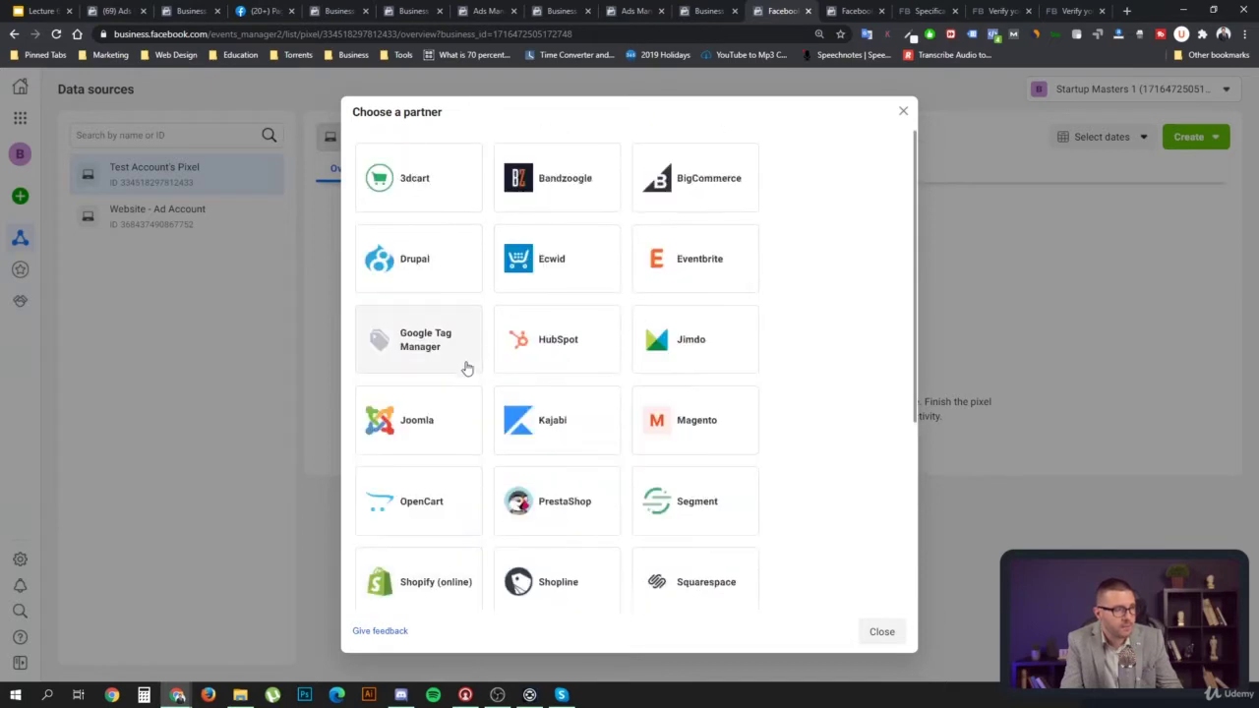
{"action": "scroll", "coordinate": [524, 349], "scroll_direction": "down", "scroll_amount": 1}
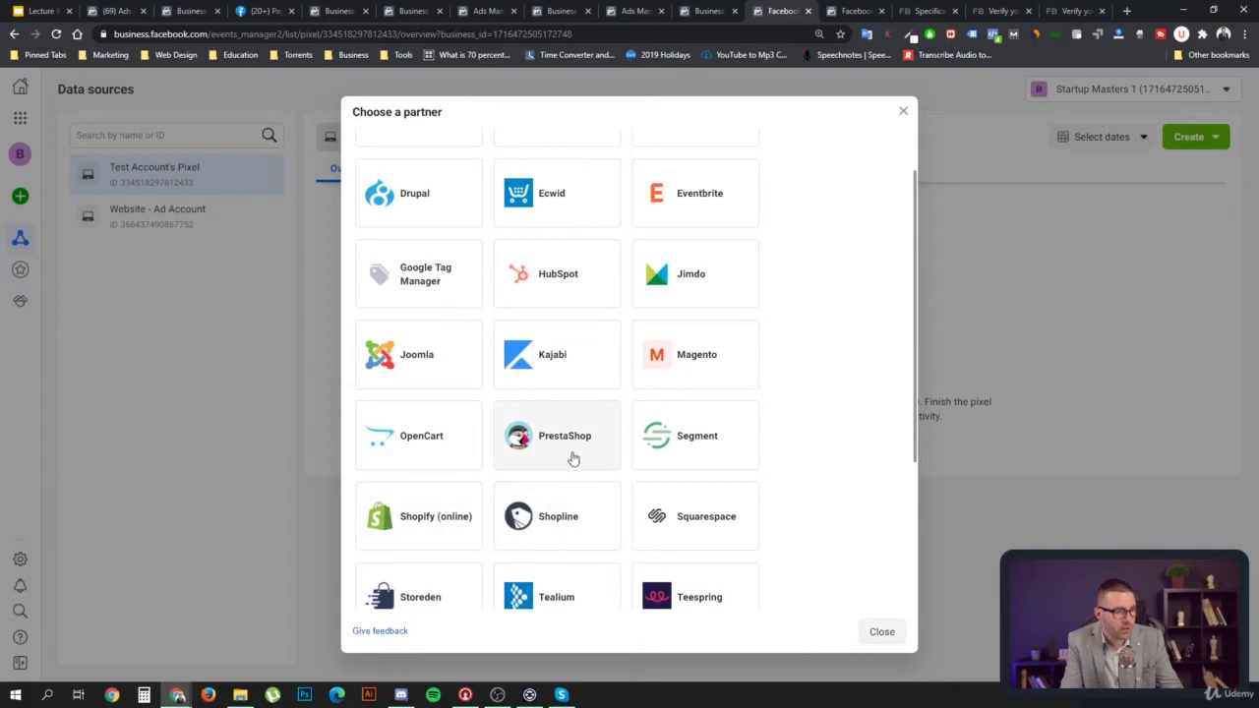
{"action": "scroll", "coordinate": [574, 459], "scroll_direction": "down", "scroll_amount": 1}
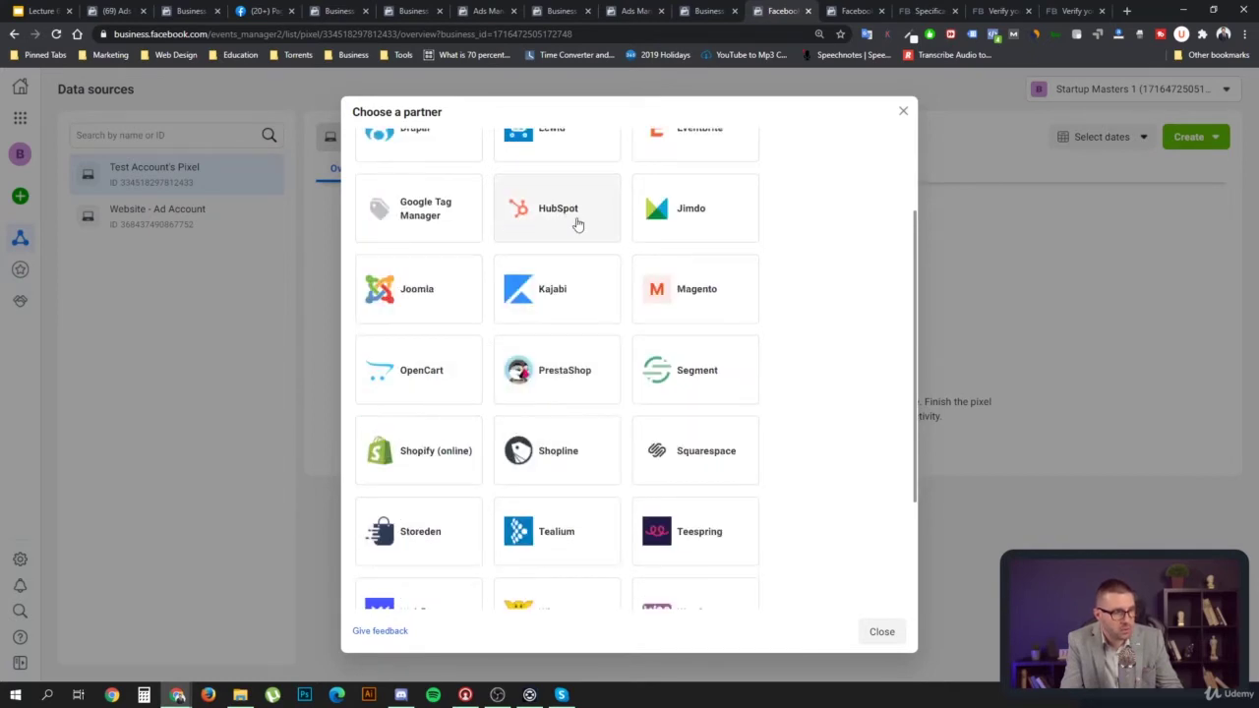
{"action": "scroll", "coordinate": [536, 327], "scroll_direction": "up", "scroll_amount": 2}
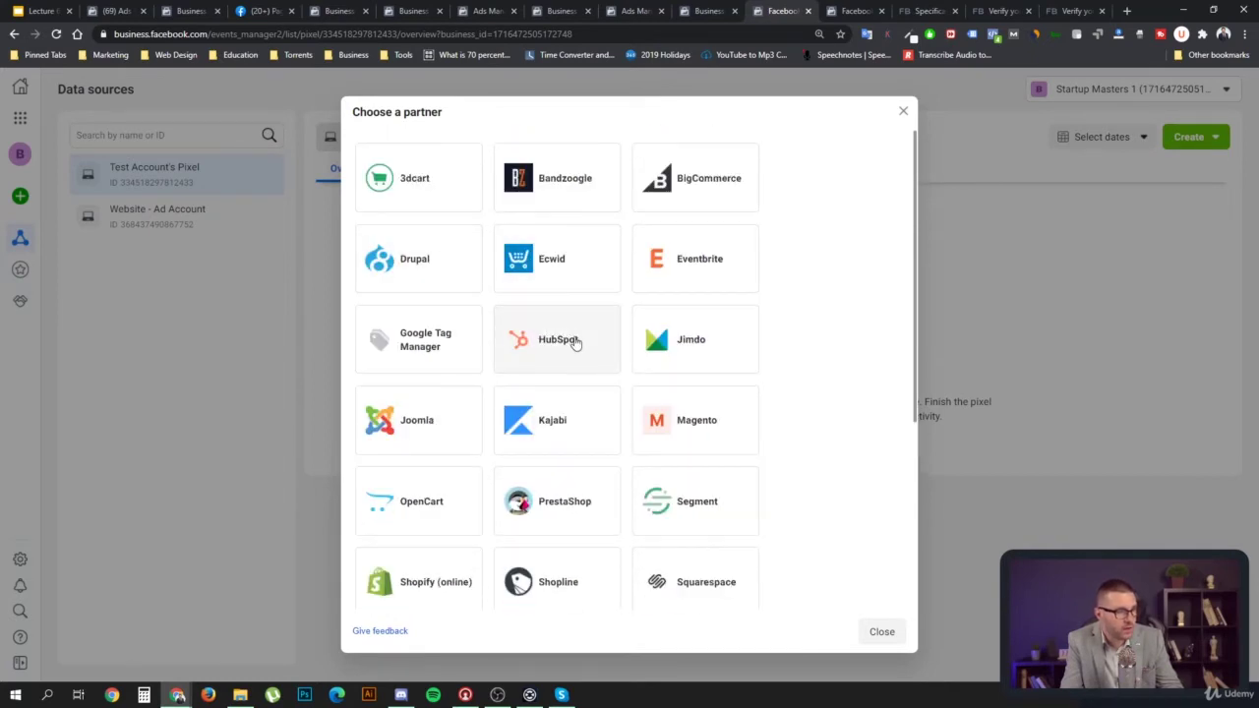
{"action": "scroll", "coordinate": [576, 342], "scroll_direction": "down", "scroll_amount": 2}
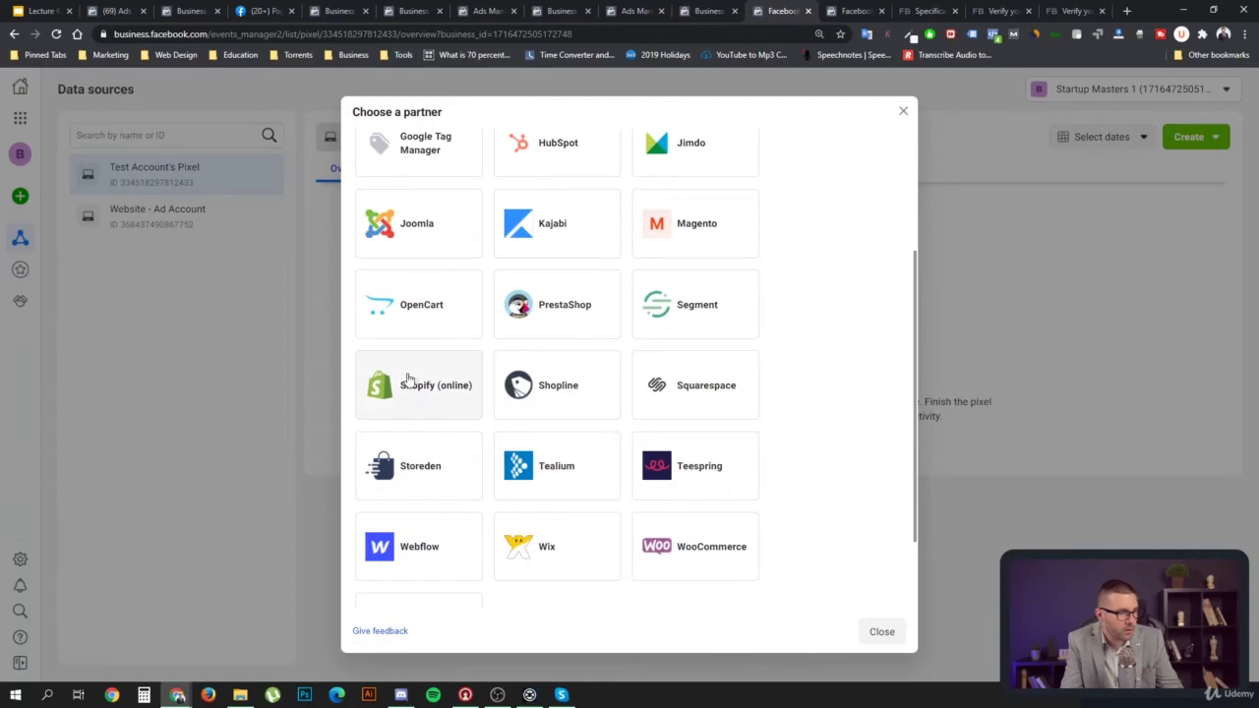
{"action": "scroll", "coordinate": [433, 388], "scroll_direction": "down", "scroll_amount": 2}
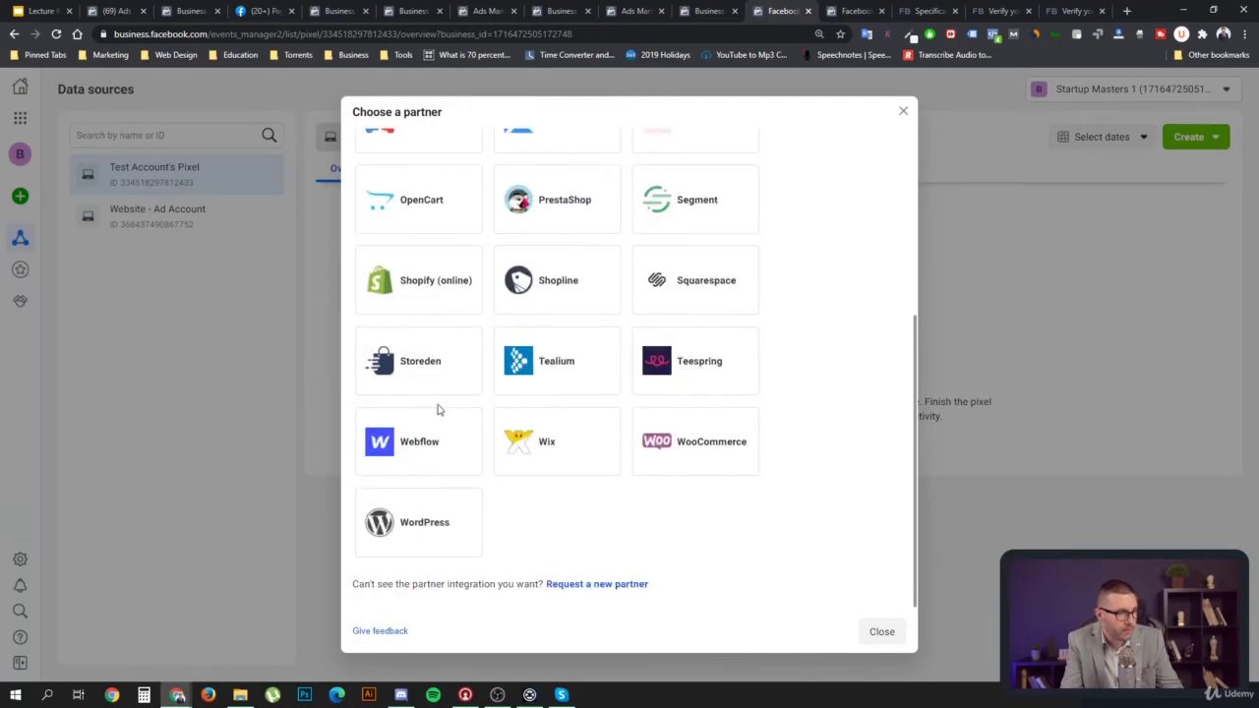
{"action": "left_click", "coordinate": [424, 288]}
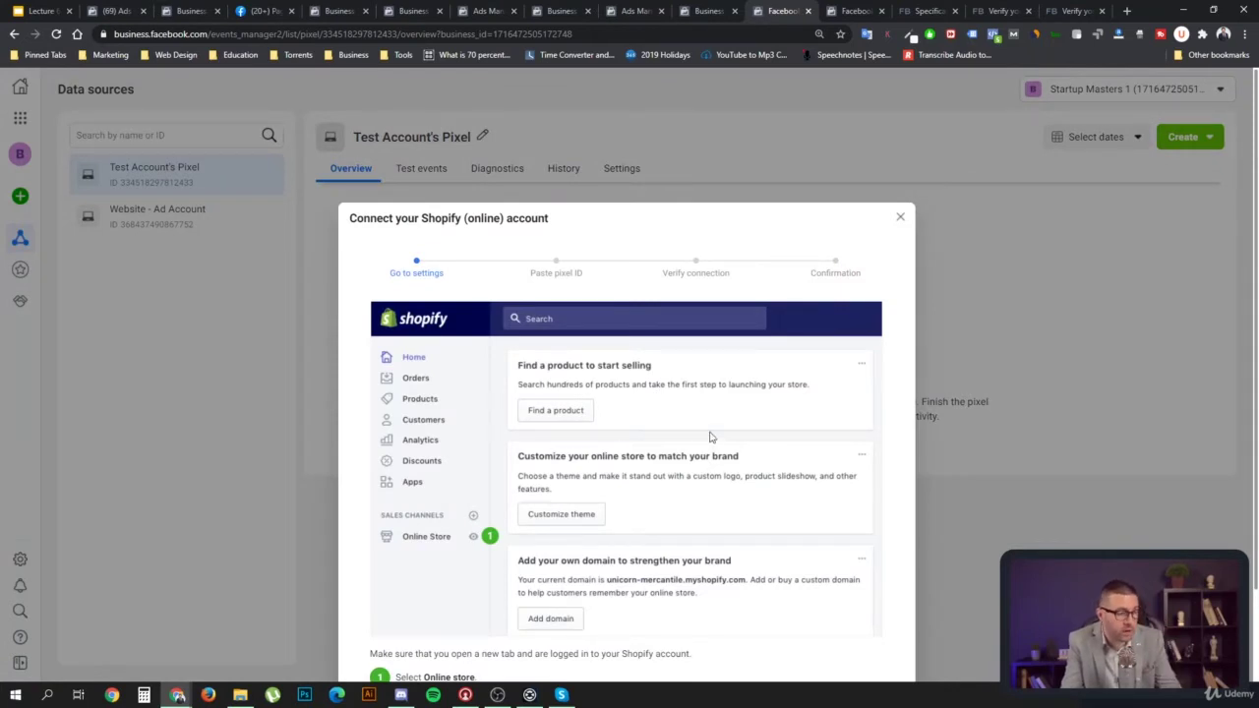
Advance the Shopify wizard past Go to settings and Paste pixel ID to Verify connection
{"action": "scroll", "coordinate": [706, 441], "scroll_direction": "down", "scroll_amount": 1}
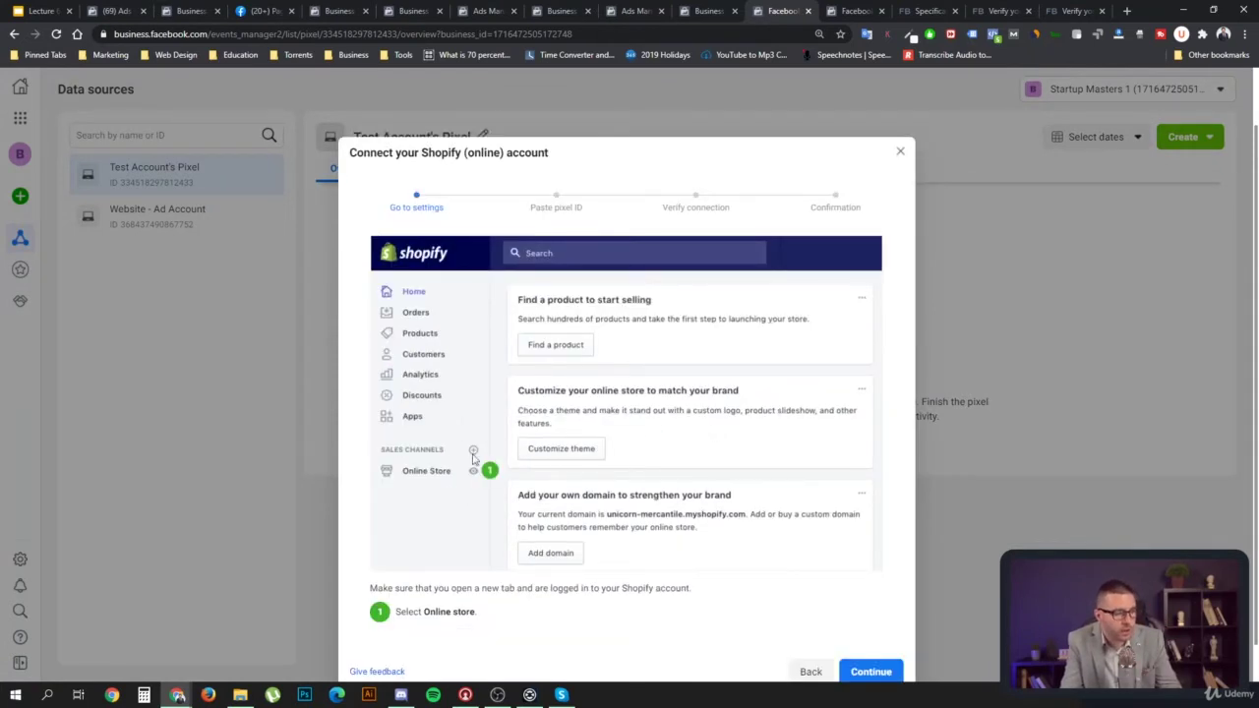
{"action": "scroll", "coordinate": [608, 475], "scroll_direction": "down", "scroll_amount": 1}
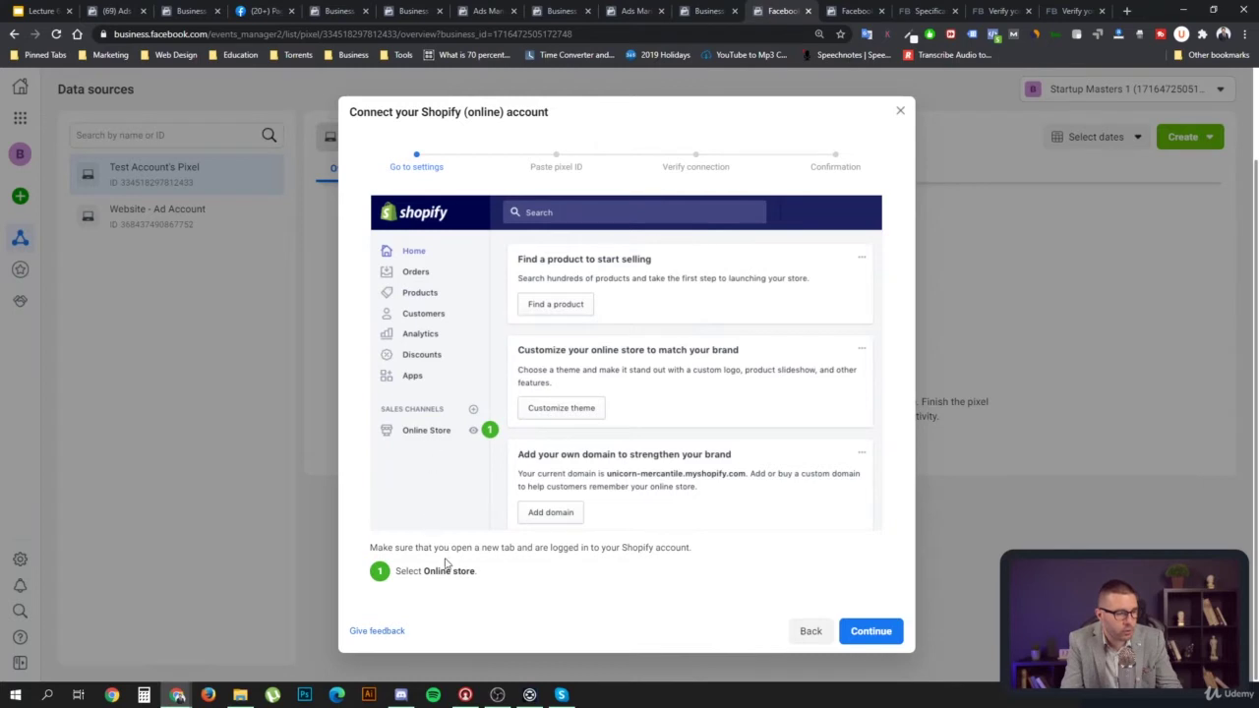
{"action": "left_click", "coordinate": [871, 631]}
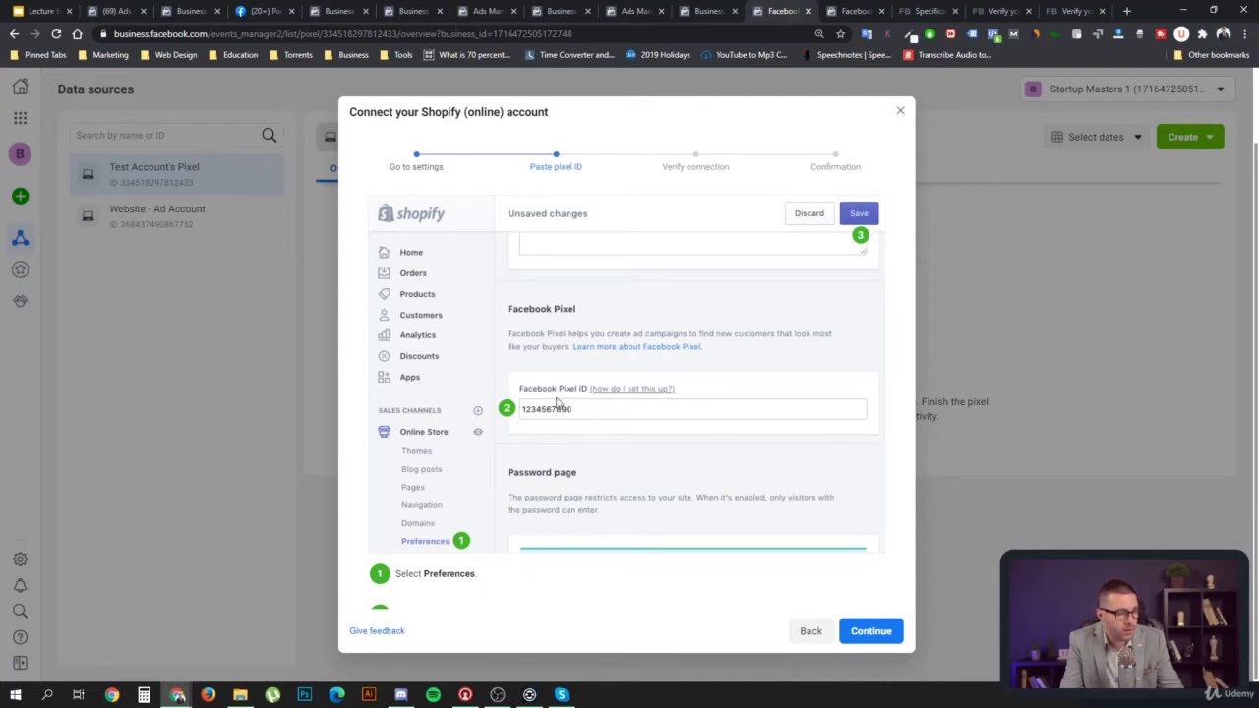
{"action": "left_click", "coordinate": [872, 632]}
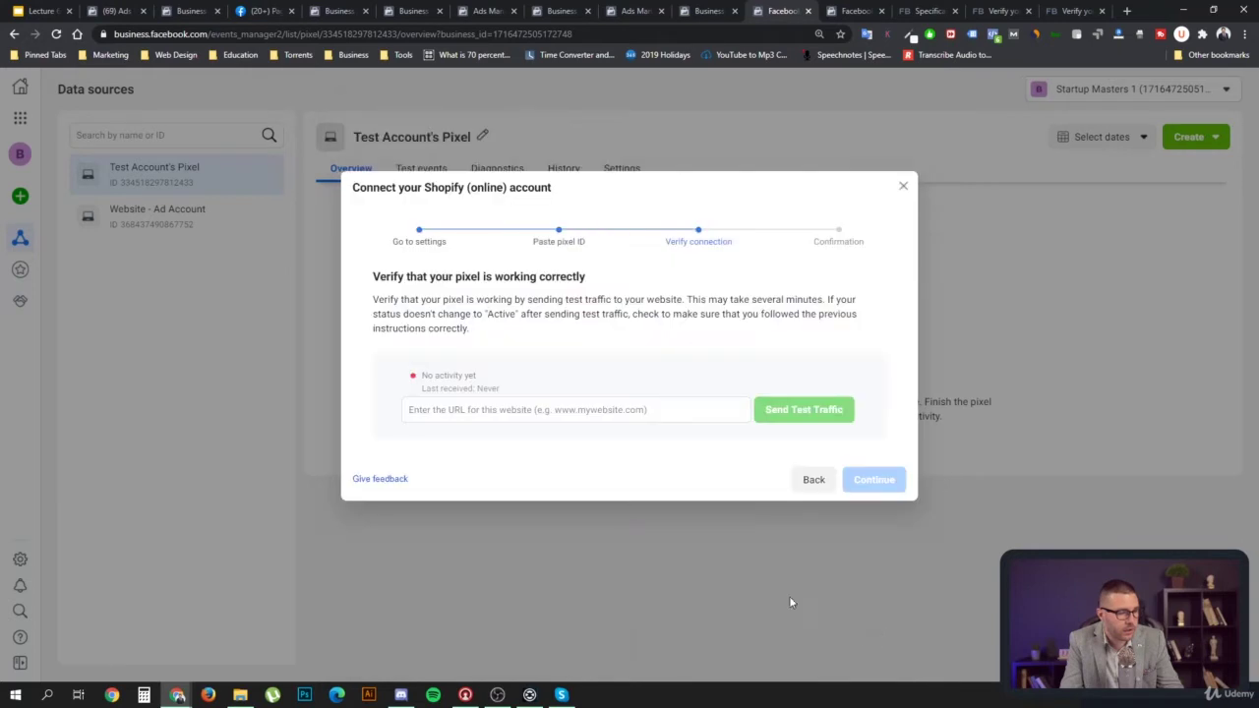
Step back through the Shopify wizard steps and return to Verify connection
{"action": "left_click", "coordinate": [511, 409]}
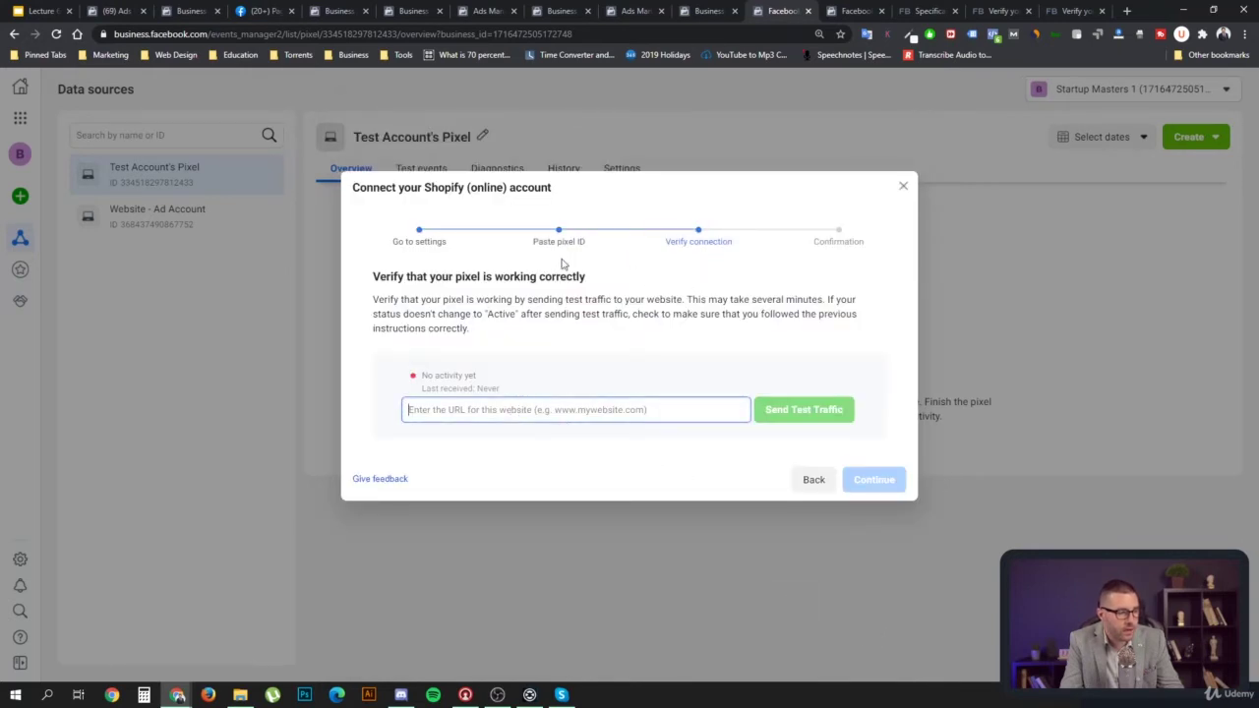
{"action": "left_click", "coordinate": [811, 479]}
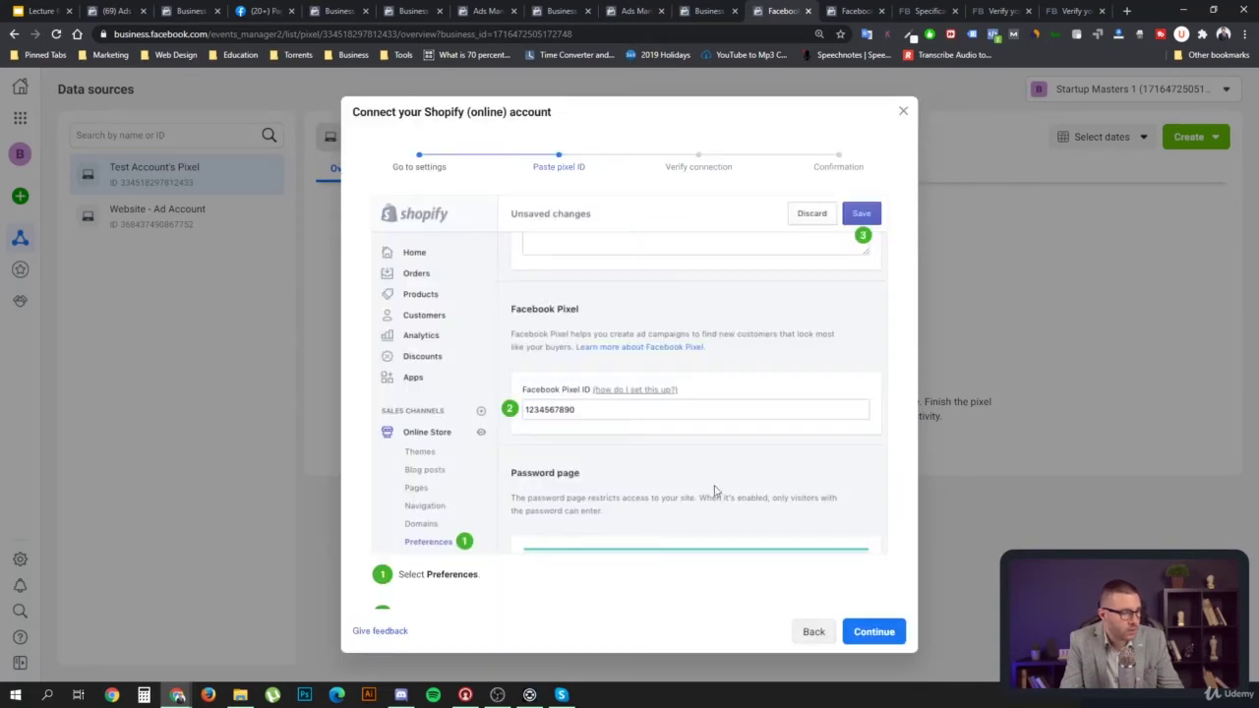
{"action": "left_click", "coordinate": [810, 633]}
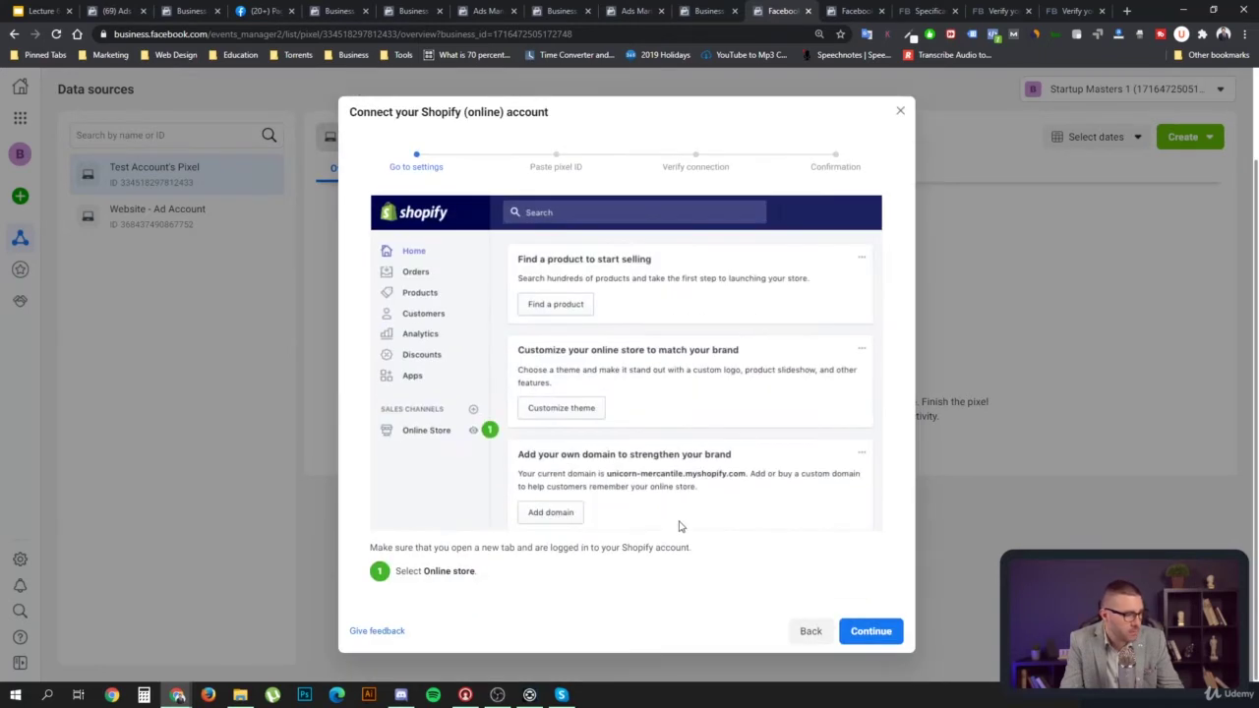
{"action": "left_click", "coordinate": [872, 632]}
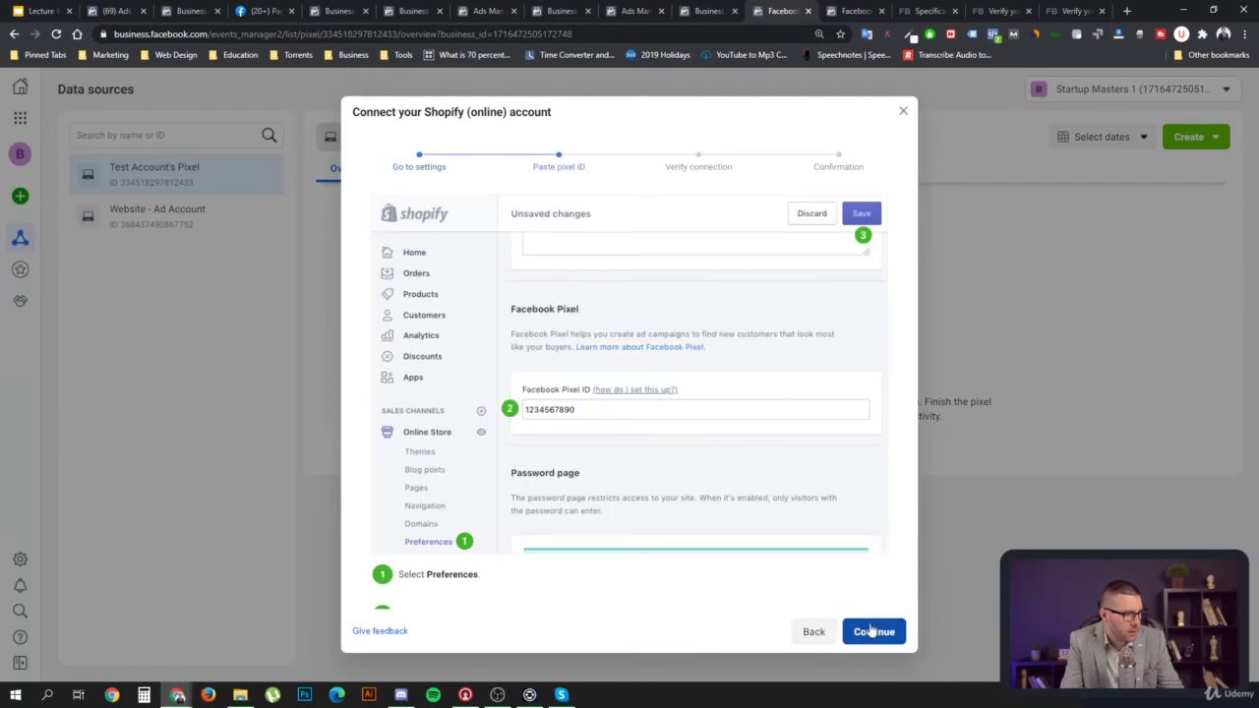
{"action": "left_click", "coordinate": [872, 631]}
Enter mywebsite.com as the website and send test traffic to it
{"action": "left_click", "coordinate": [614, 419]}
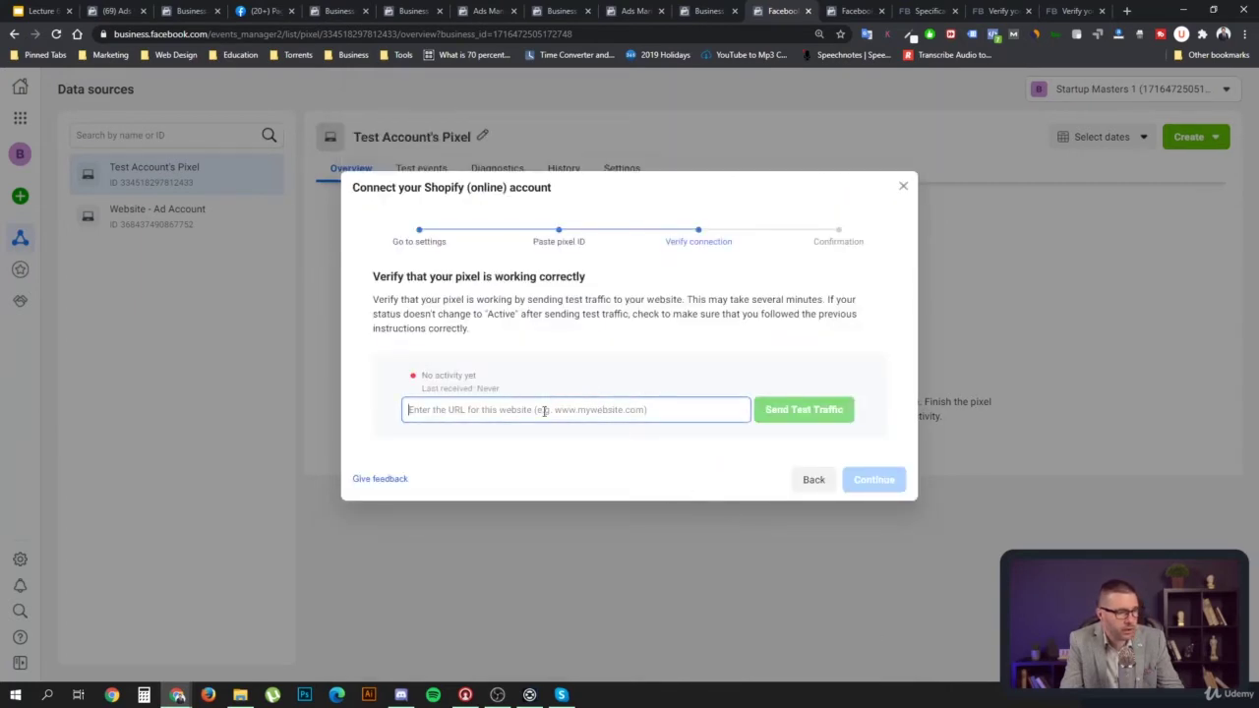
{"action": "type", "text": "myweb"}
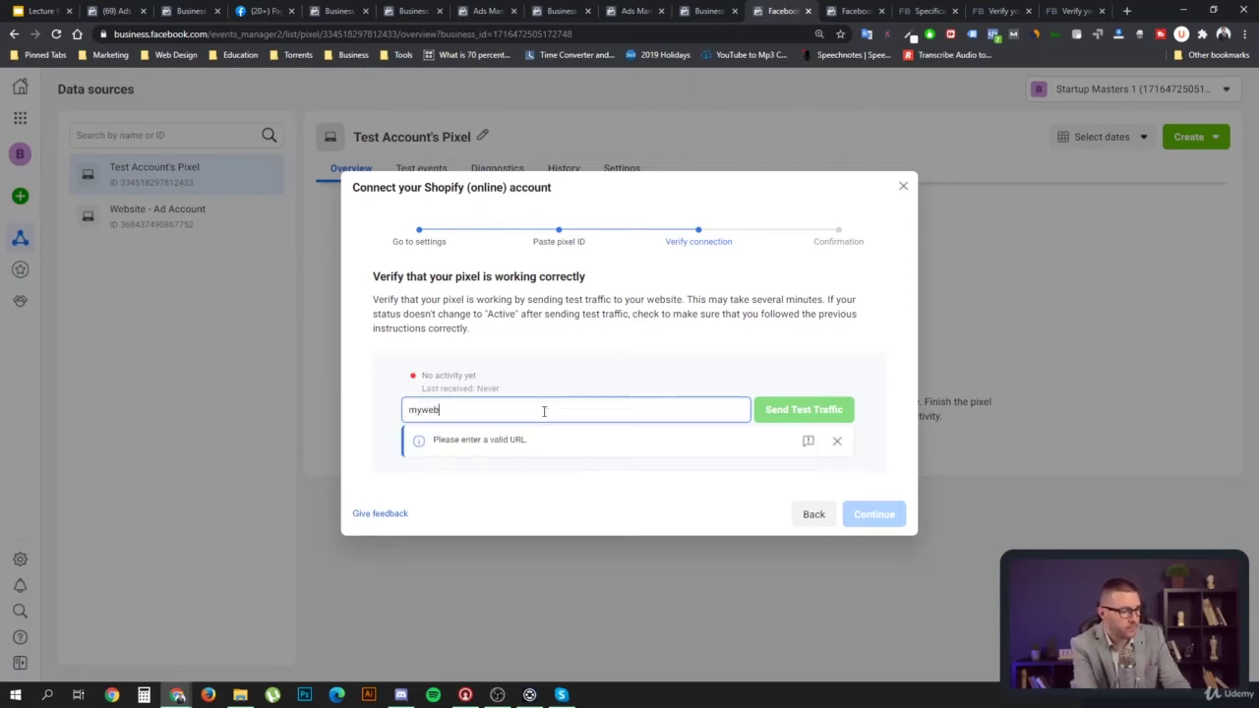
{"action": "type", "text": "site.com"}
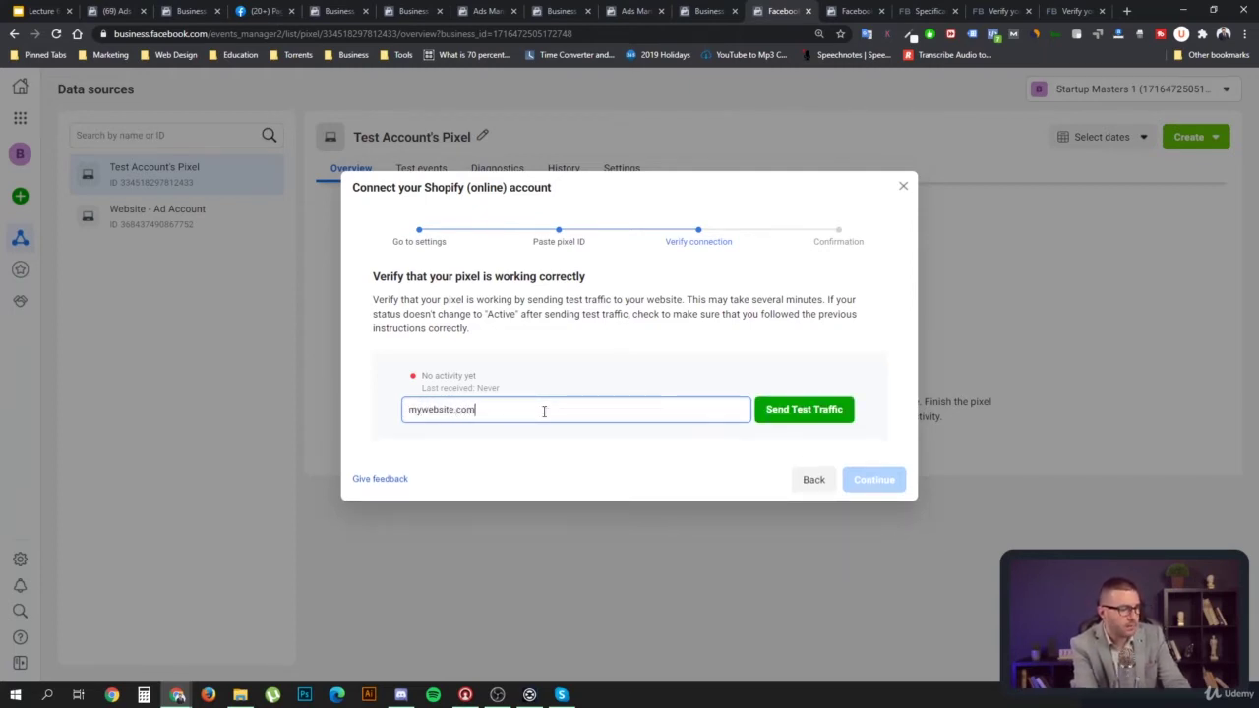
{"action": "left_click", "coordinate": [793, 414]}
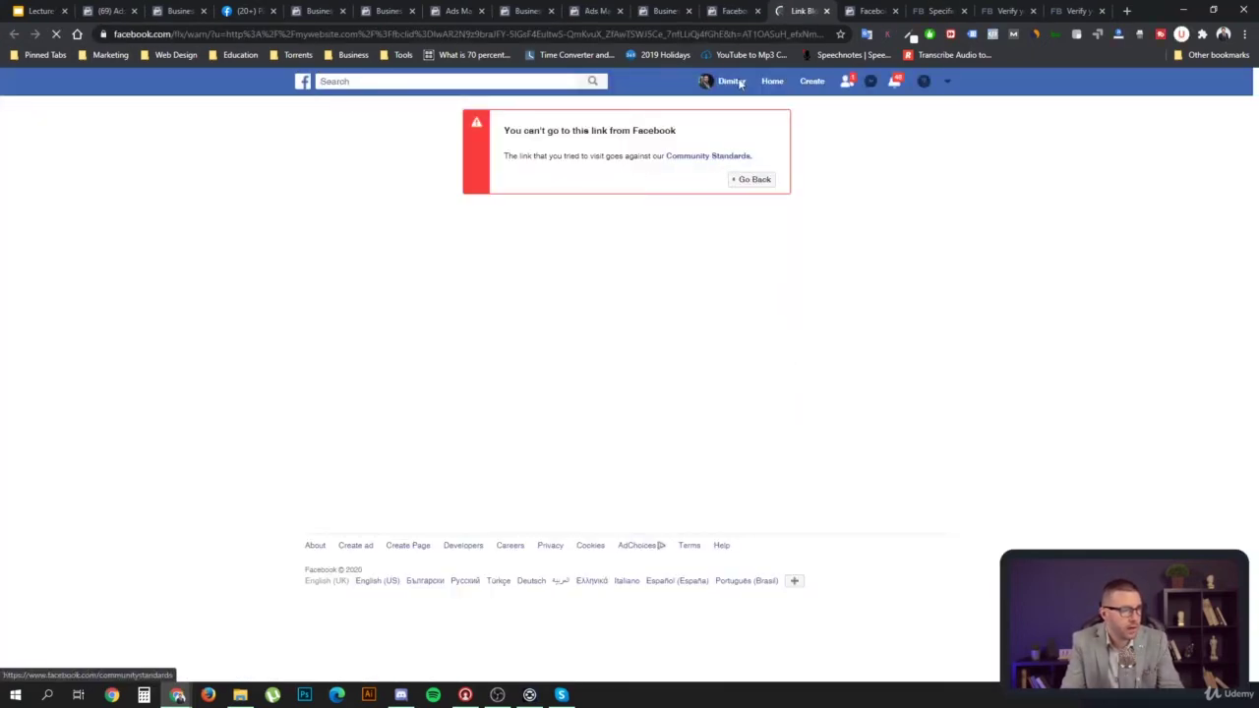
Return to the setup tab and revisit Verify connection, highlighting its No activity yet status
{"action": "left_click", "coordinate": [725, 12]}
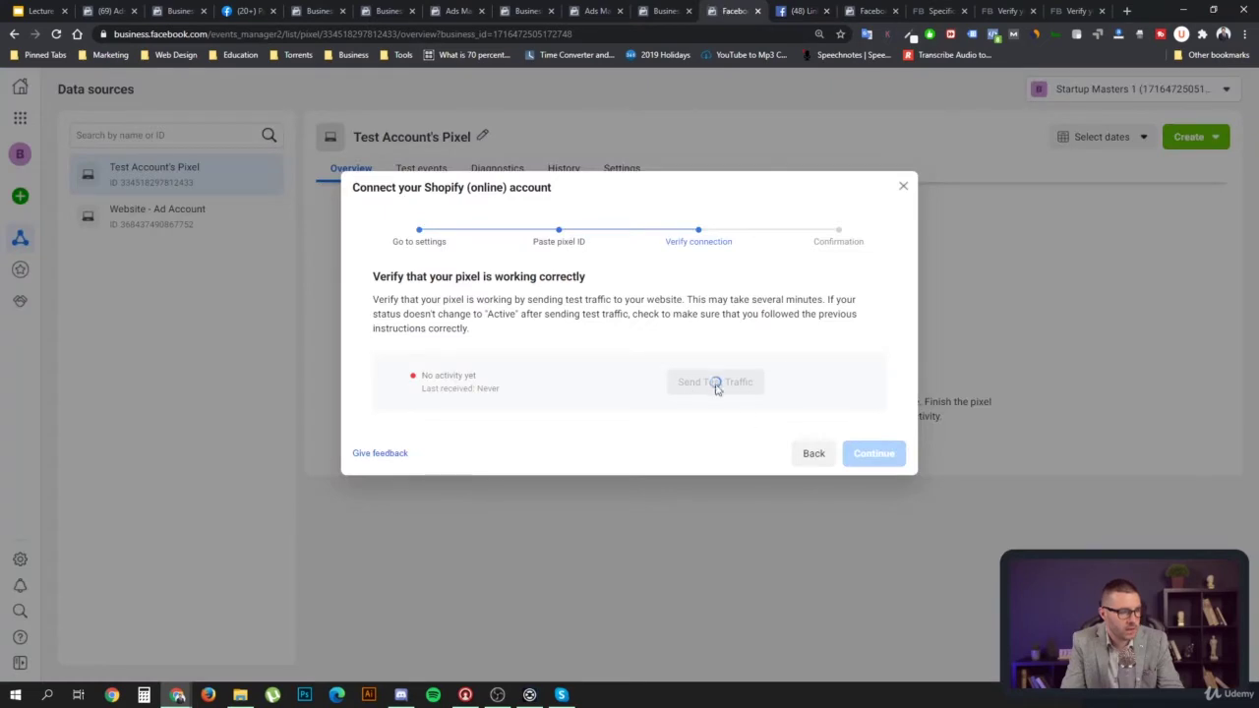
{"action": "left_click", "coordinate": [815, 458]}
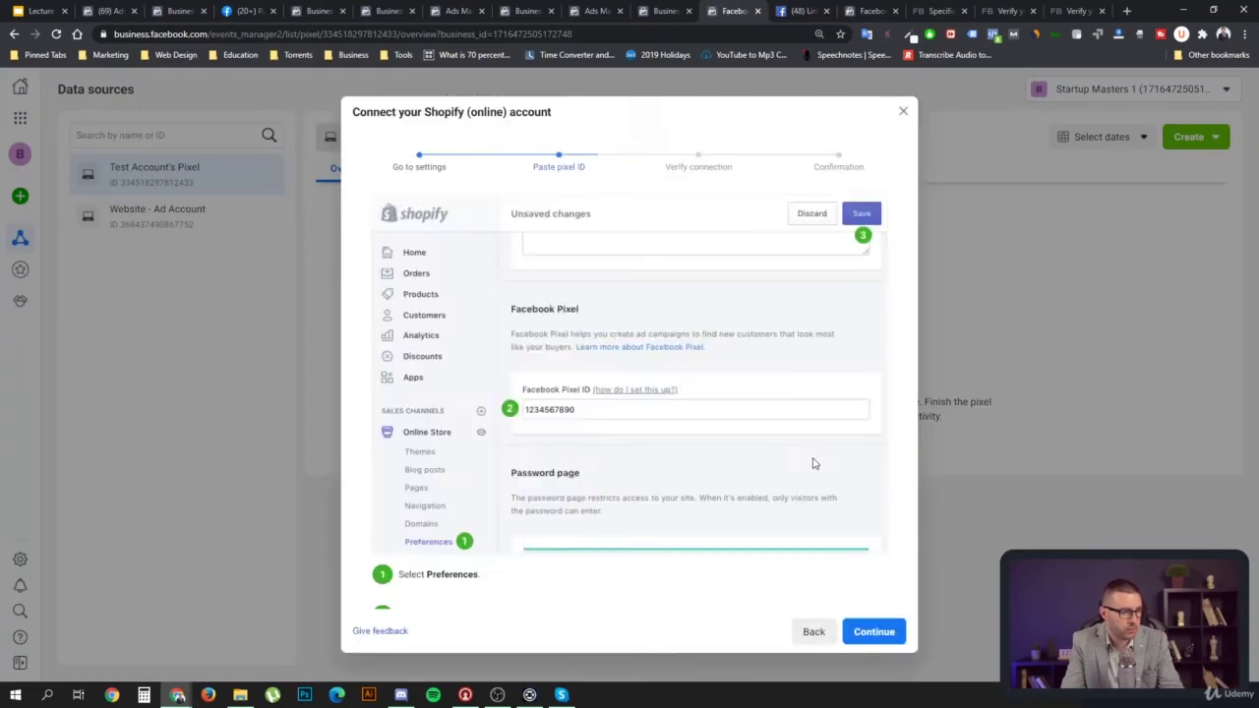
{"action": "left_click", "coordinate": [869, 632]}
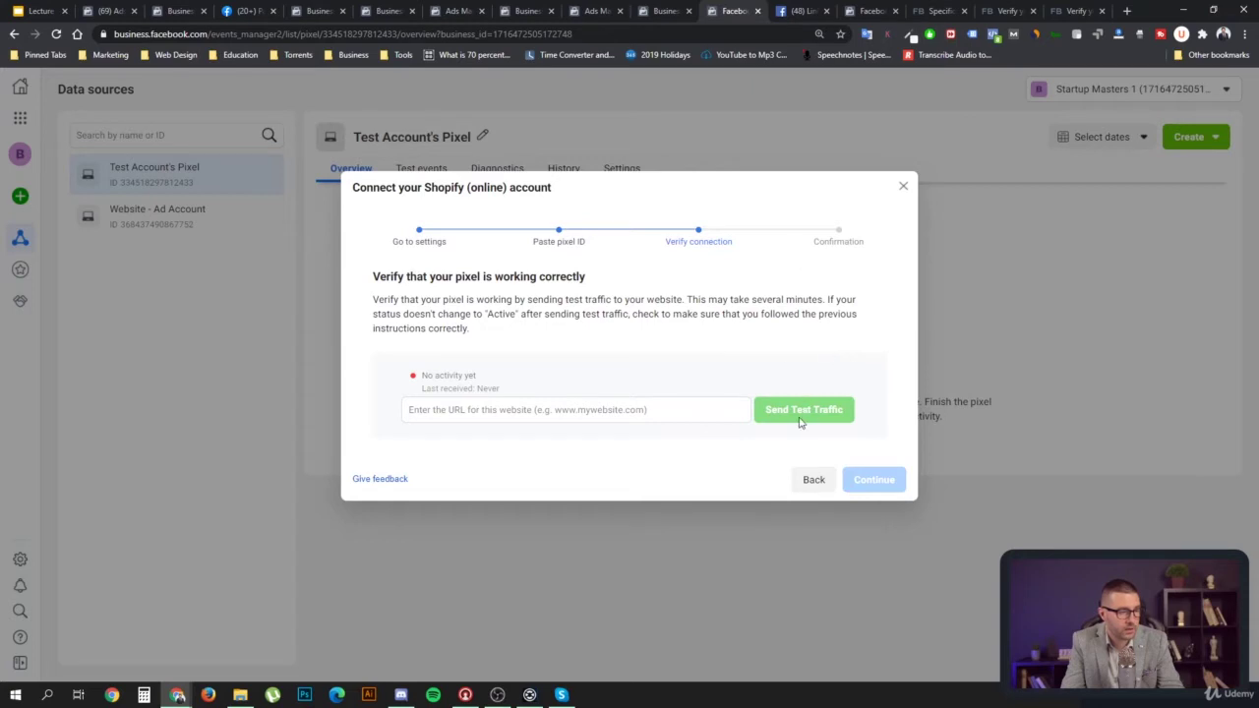
{"action": "left_click_drag", "start_coordinate": [483, 382], "coordinate": [421, 386]}
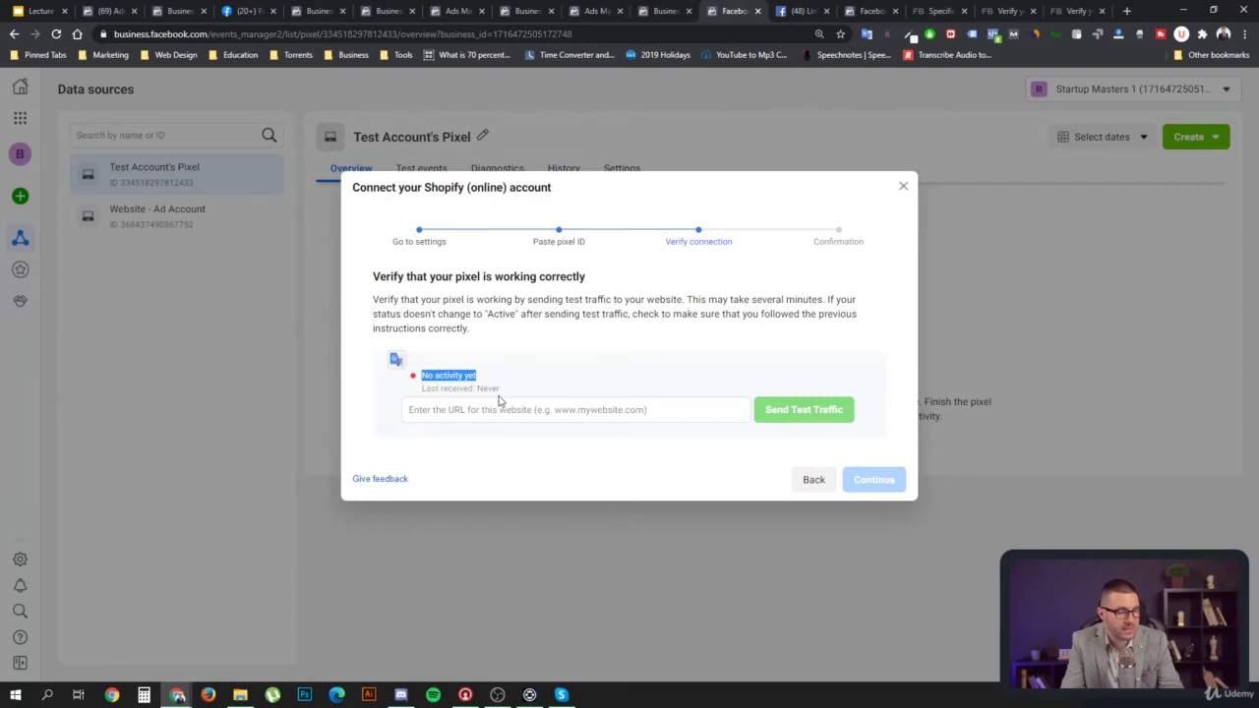
Back out through Paste pixel ID and Go to settings to the partner grid
{"action": "left_click", "coordinate": [813, 480]}
{"action": "left_click", "coordinate": [814, 632]}
{"action": "left_click", "coordinate": [814, 632]}
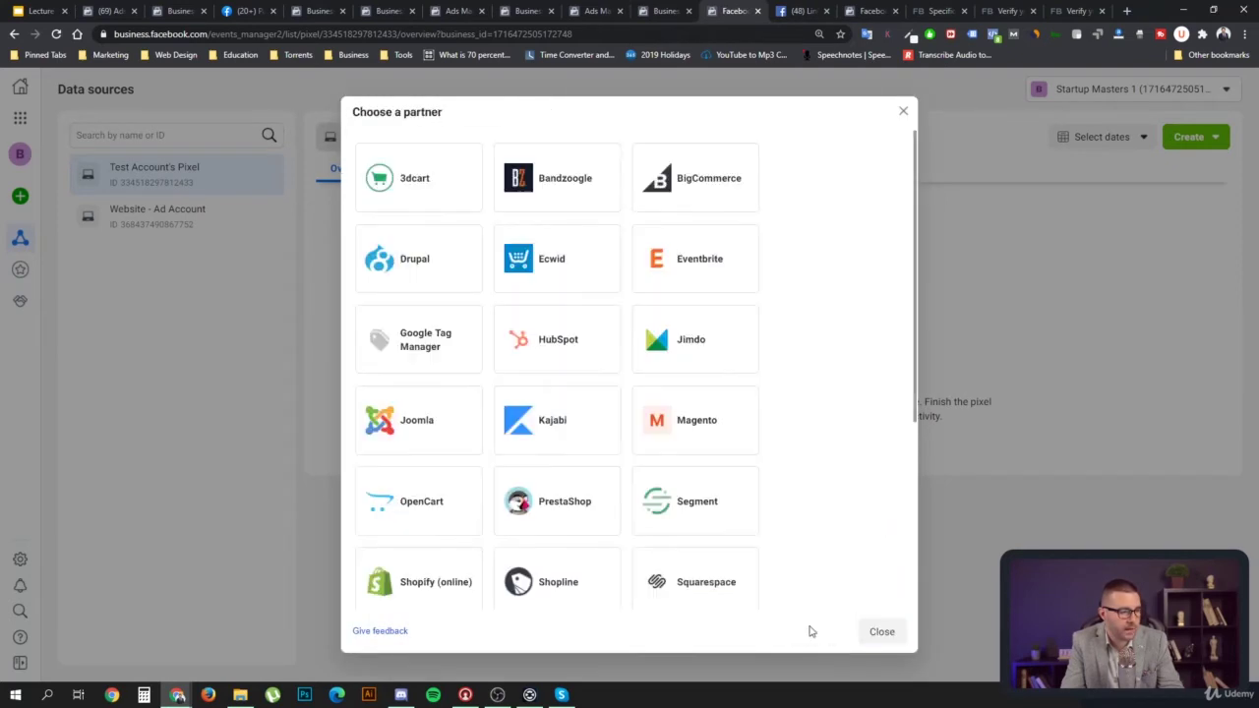
Close the partner list, resume pixel setup, and choose manual code installation
{"action": "left_click", "coordinate": [881, 632]}
{"action": "left_click", "coordinate": [717, 451]}
{"action": "left_click", "coordinate": [463, 412]}
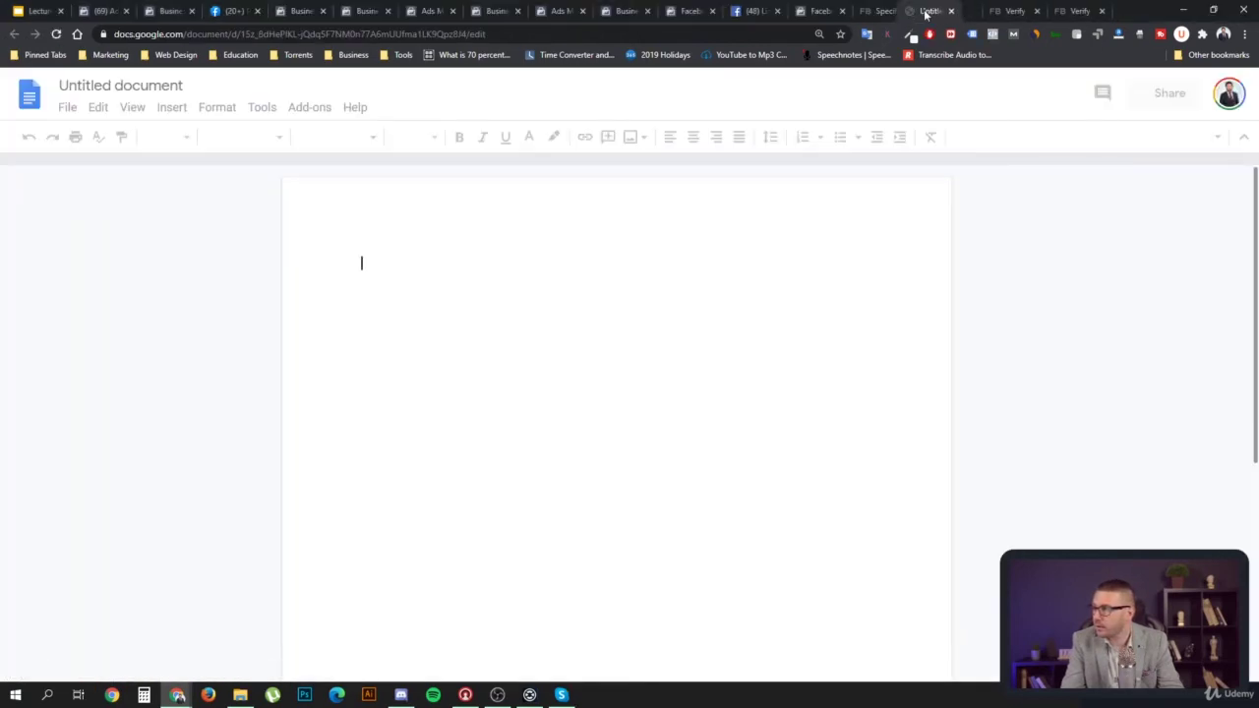
Paste the pixel base code into the Google Doc and highlight the fbq init and track lines
{"action": "key", "text": "ctrl+v"}
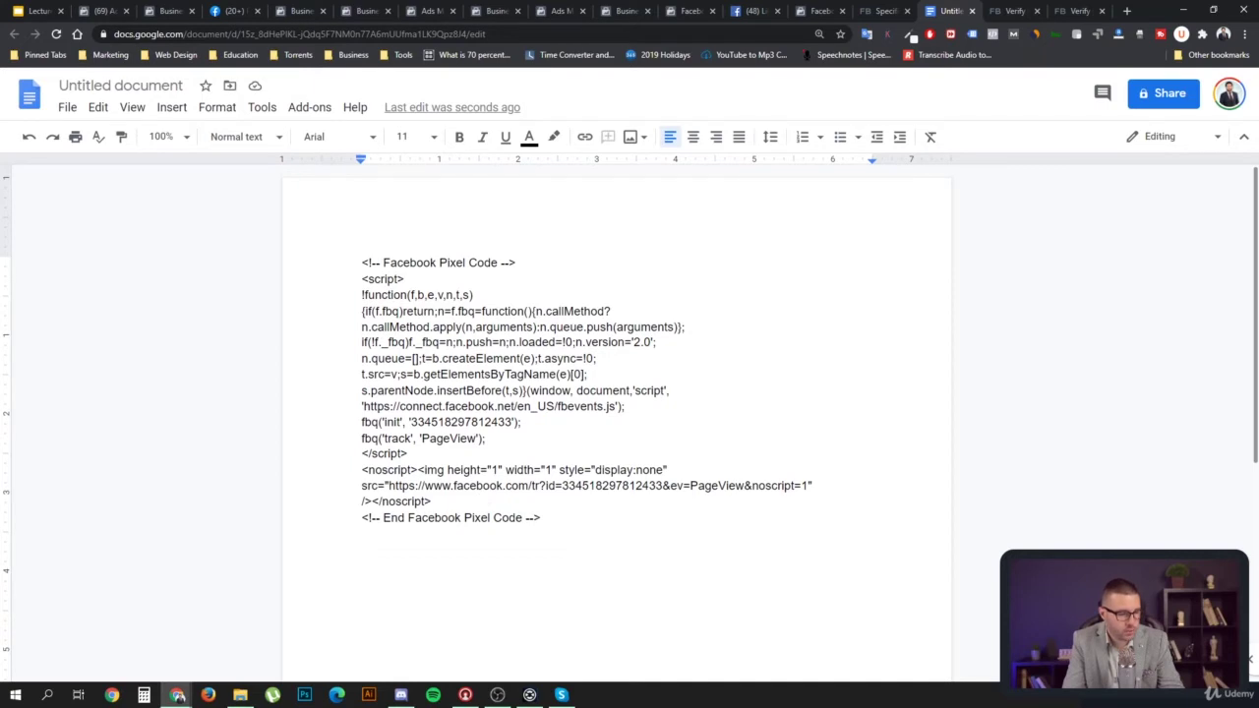
{"action": "key", "text": "F10"}
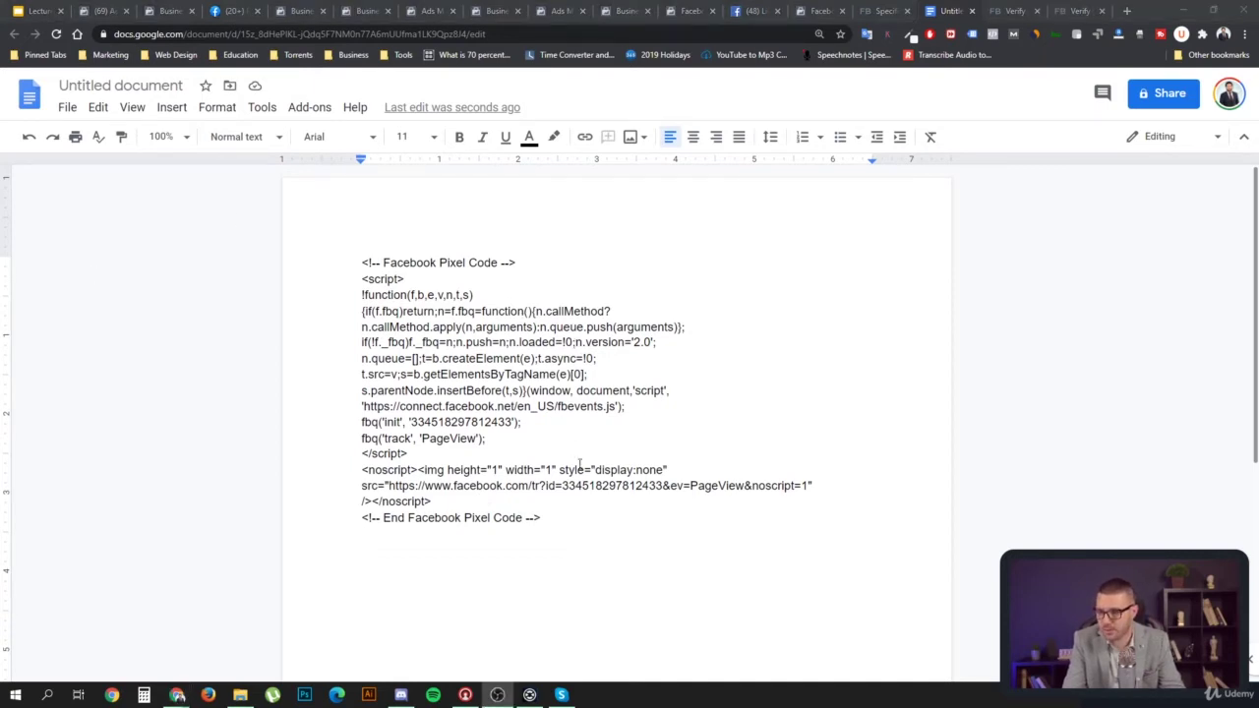
{"action": "left_click_drag", "start_coordinate": [489, 439], "coordinate": [343, 423]}
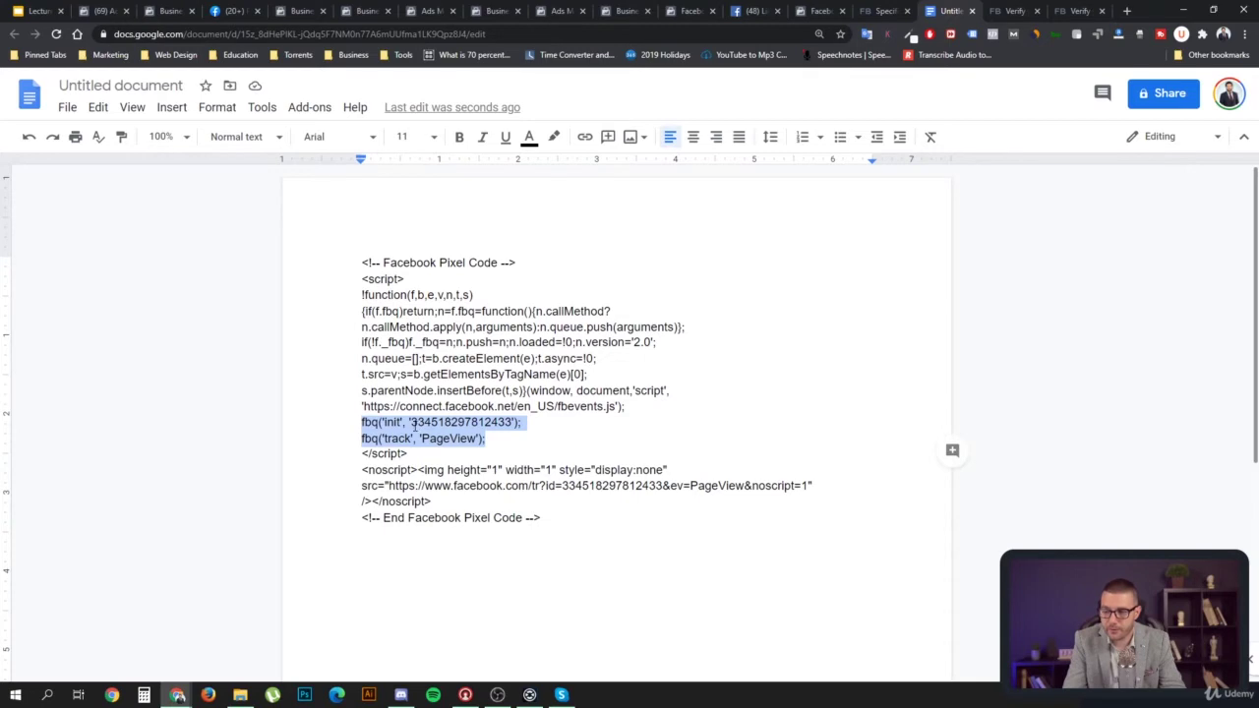
{"action": "left_click", "coordinate": [412, 423]}
{"action": "left_click_drag", "start_coordinate": [358, 423], "coordinate": [529, 420]}
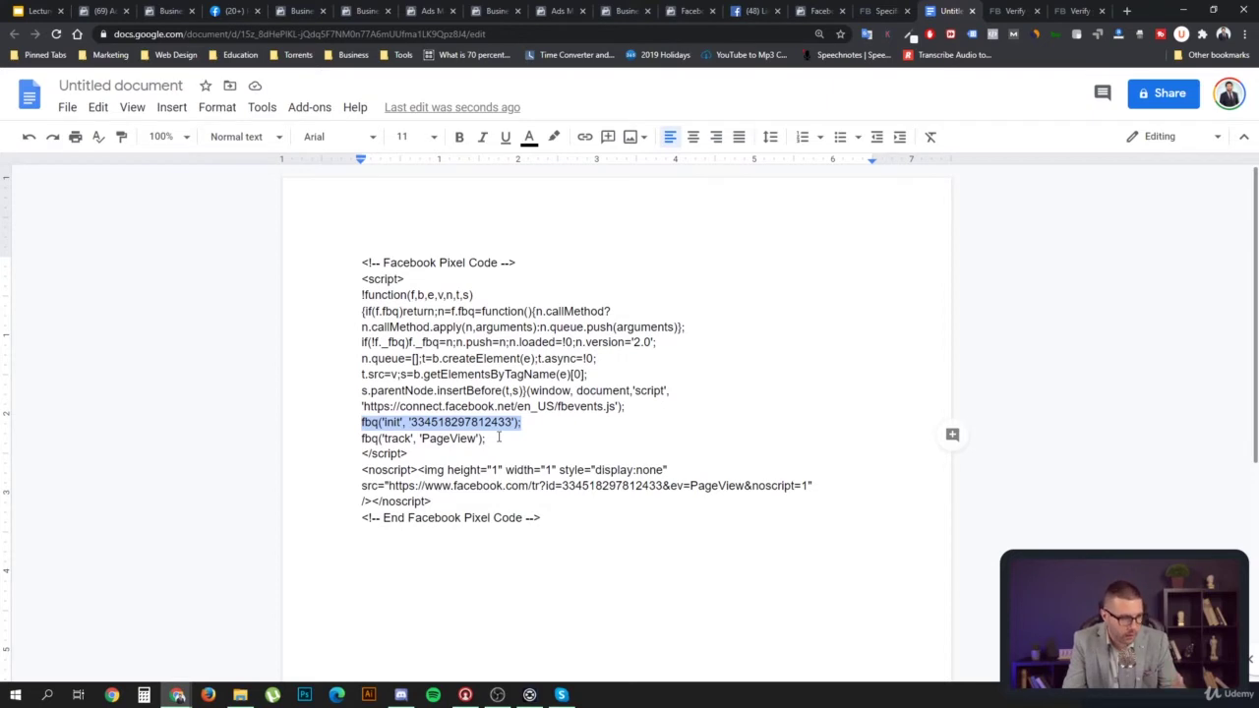
{"action": "left_click", "coordinate": [499, 438]}
{"action": "left_click_drag", "start_coordinate": [497, 438], "coordinate": [361, 438]}
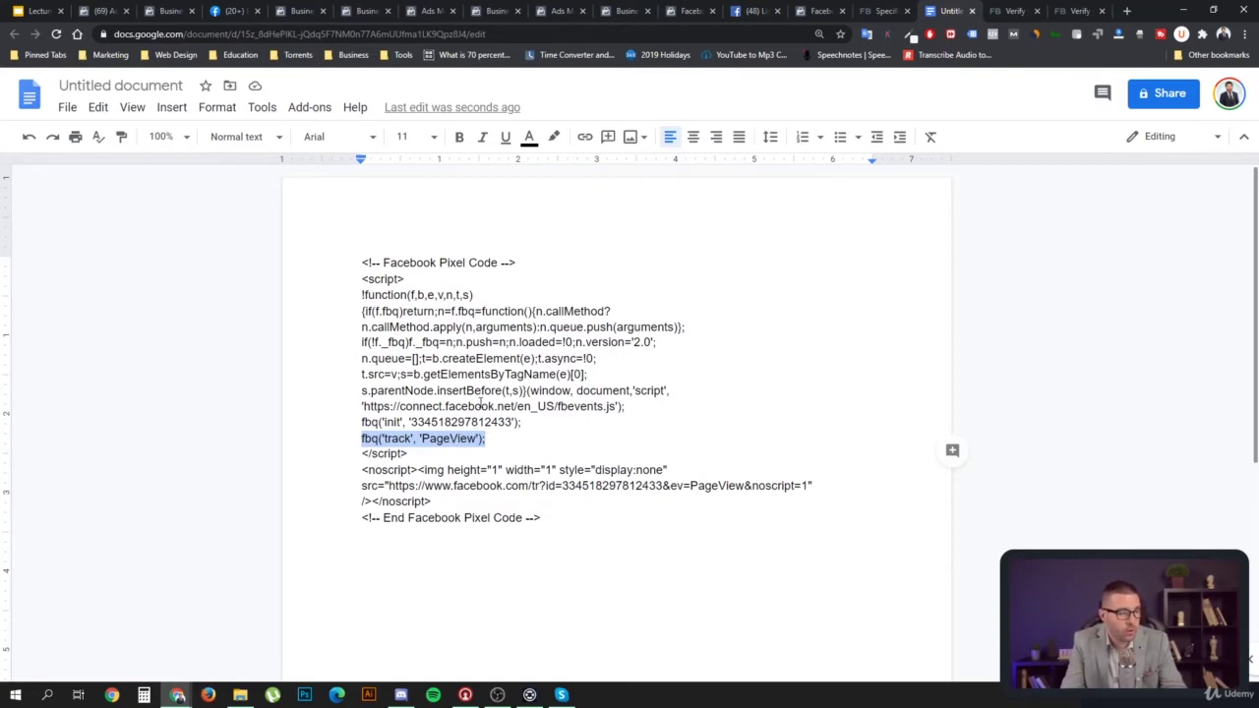
Highlight the init line's pixel ID and the PageView track line, then show the help page
{"action": "left_click", "coordinate": [524, 422]}
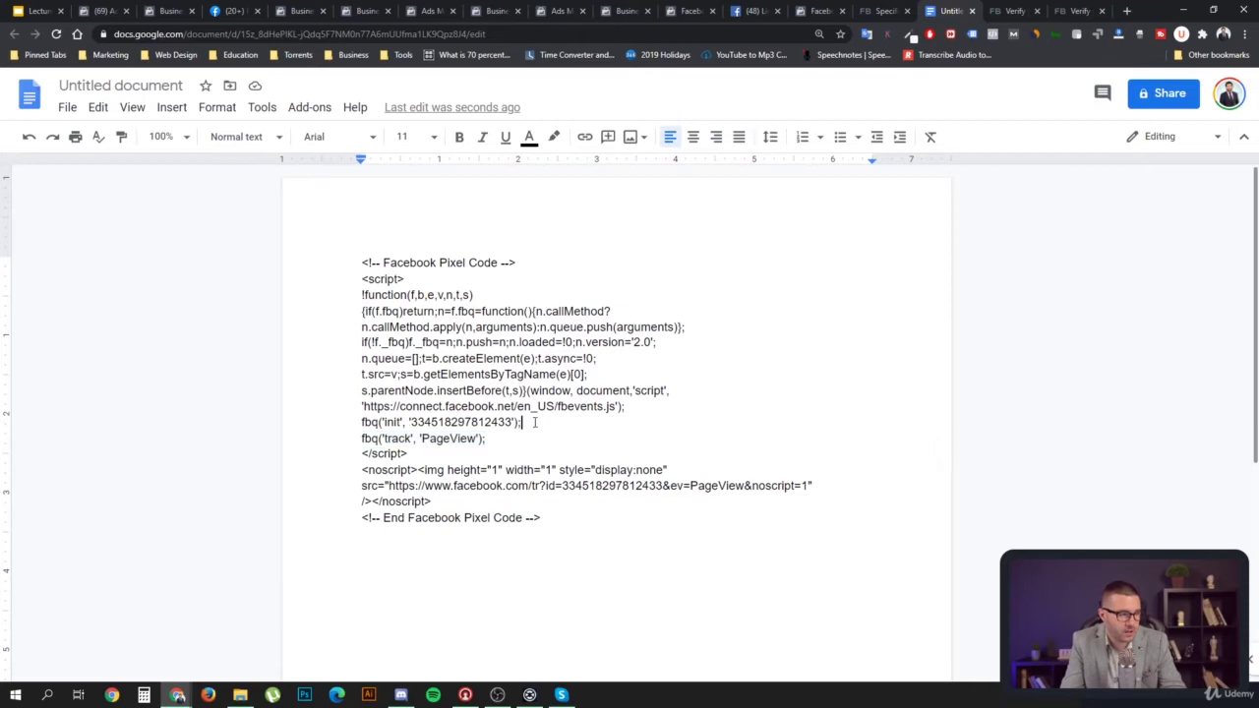
{"action": "left_click_drag", "start_coordinate": [522, 422], "coordinate": [356, 419]}
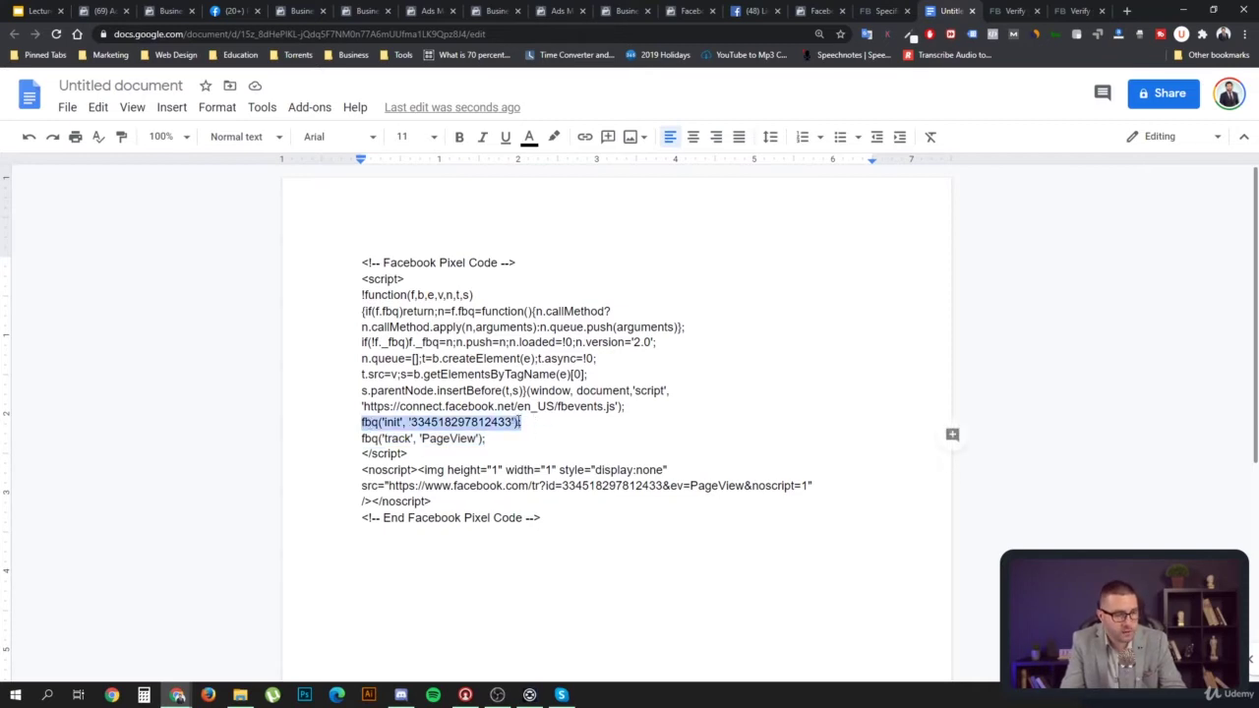
{"action": "left_click", "coordinate": [499, 436]}
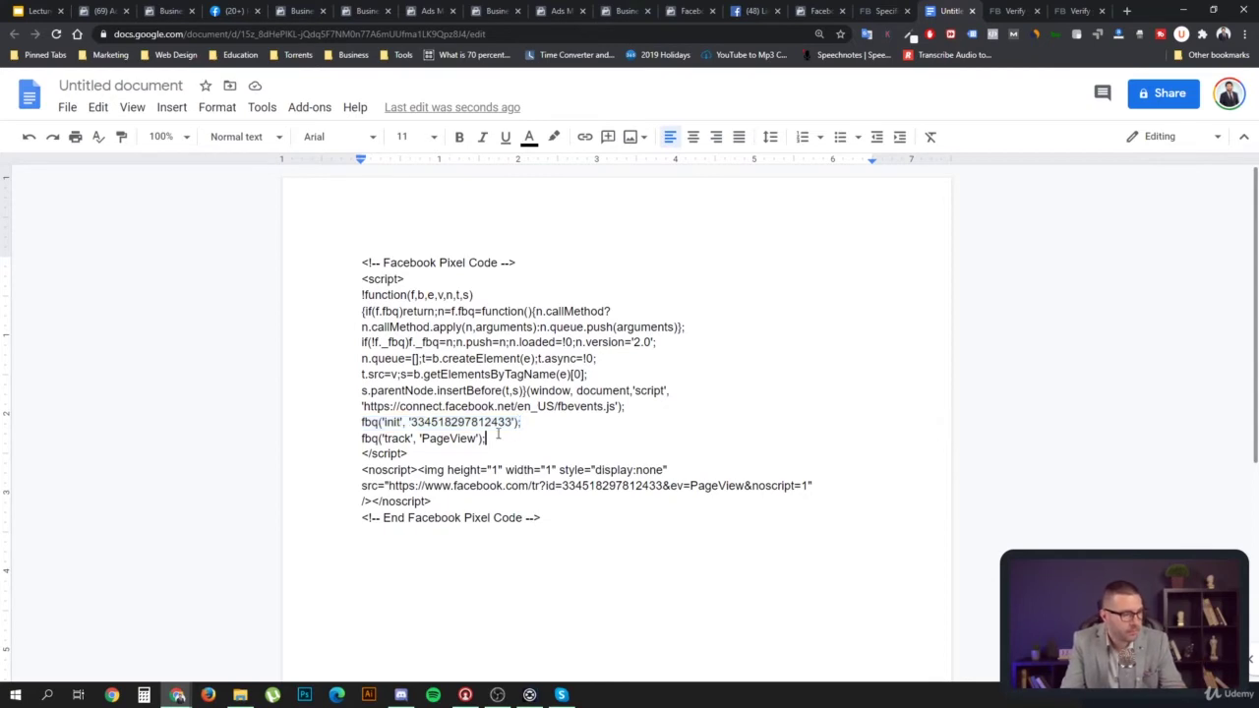
{"action": "left_click_drag", "start_coordinate": [485, 439], "coordinate": [374, 440]}
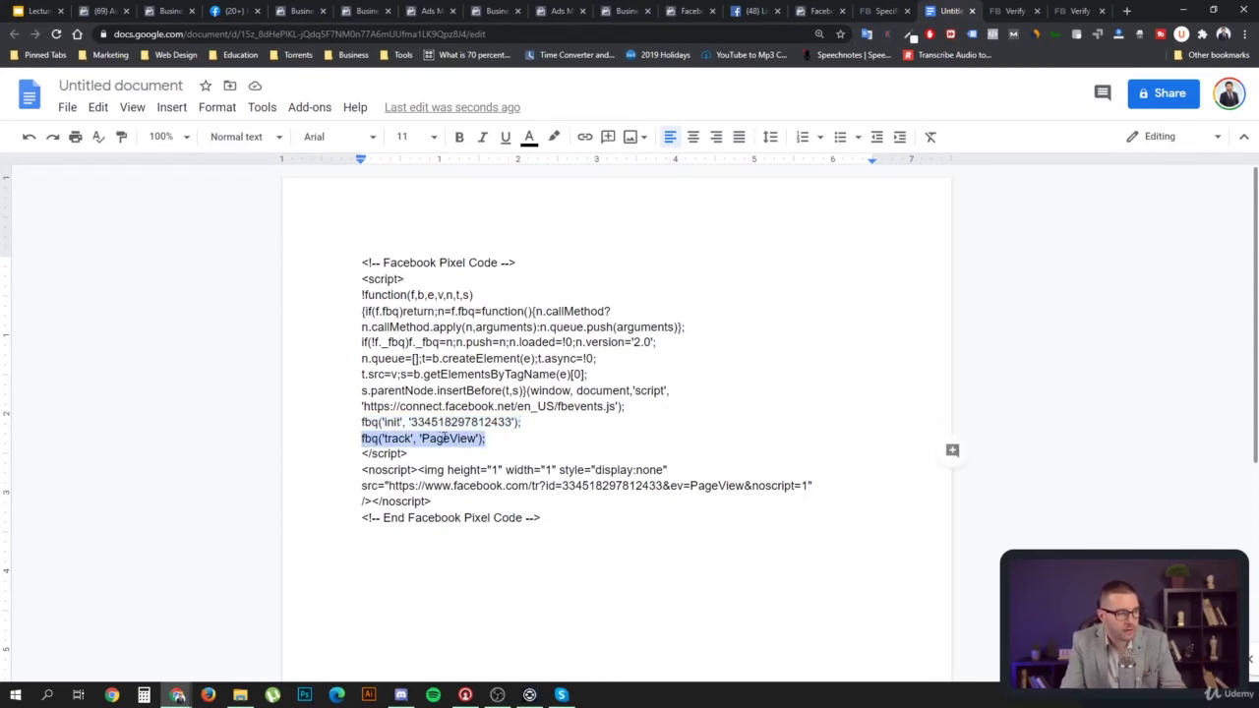
{"action": "left_click", "coordinate": [434, 415]}
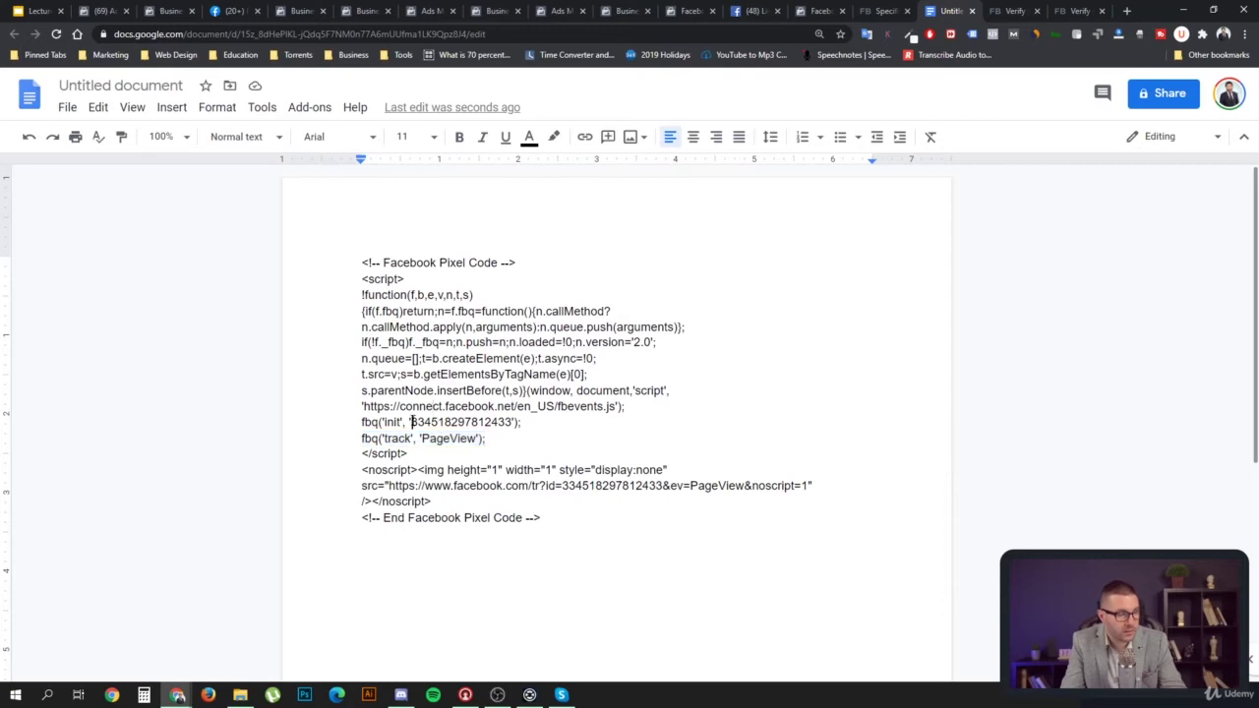
{"action": "left_click_drag", "start_coordinate": [411, 422], "coordinate": [521, 421]}
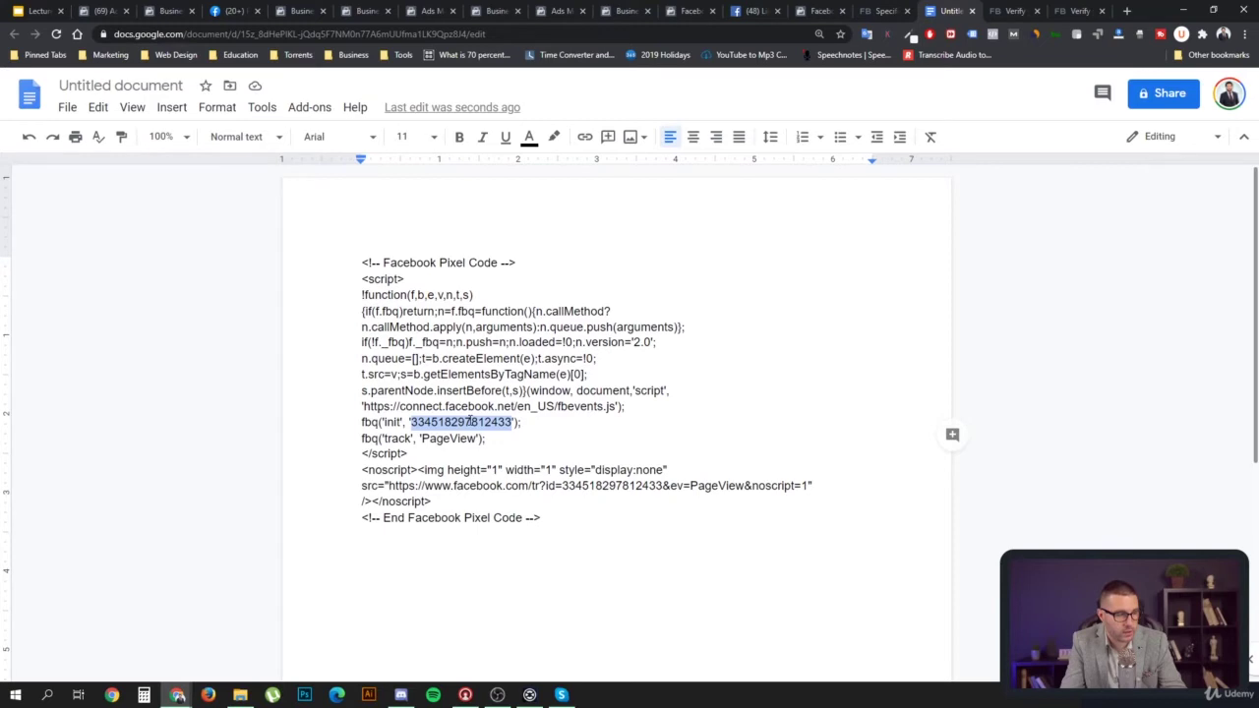
{"action": "left_click", "coordinate": [414, 438]}
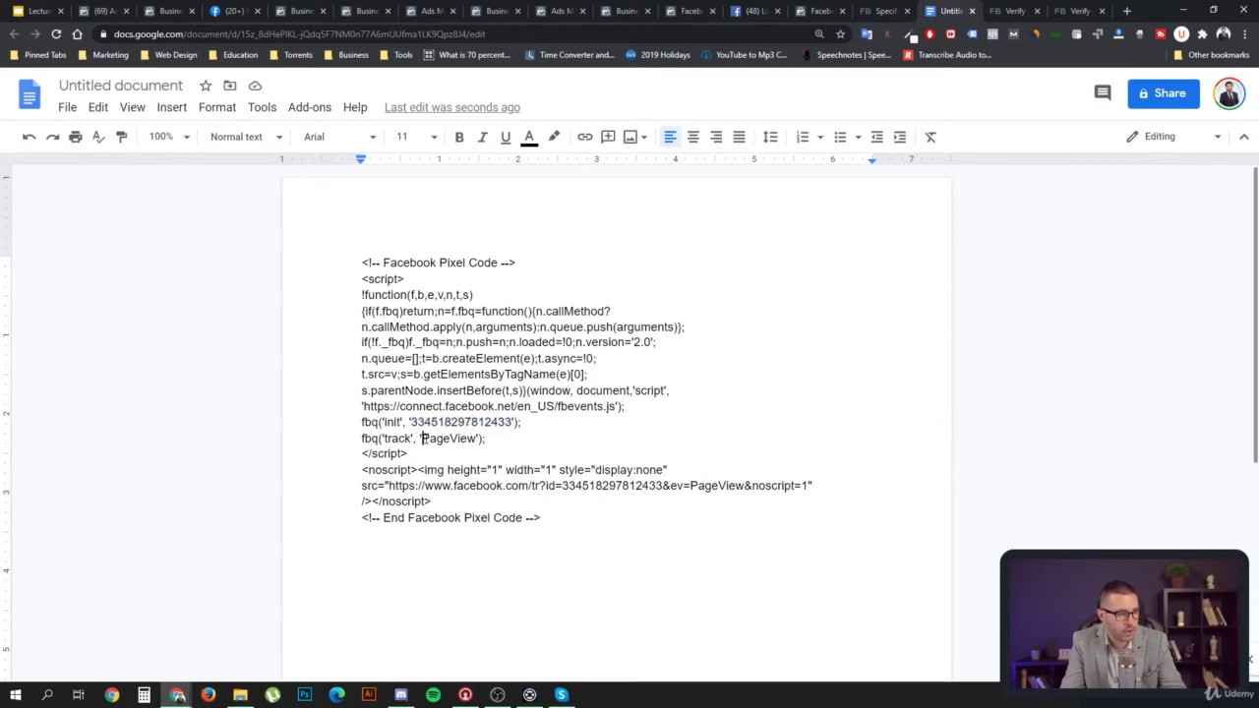
{"action": "left_click_drag", "start_coordinate": [422, 439], "coordinate": [469, 439]}
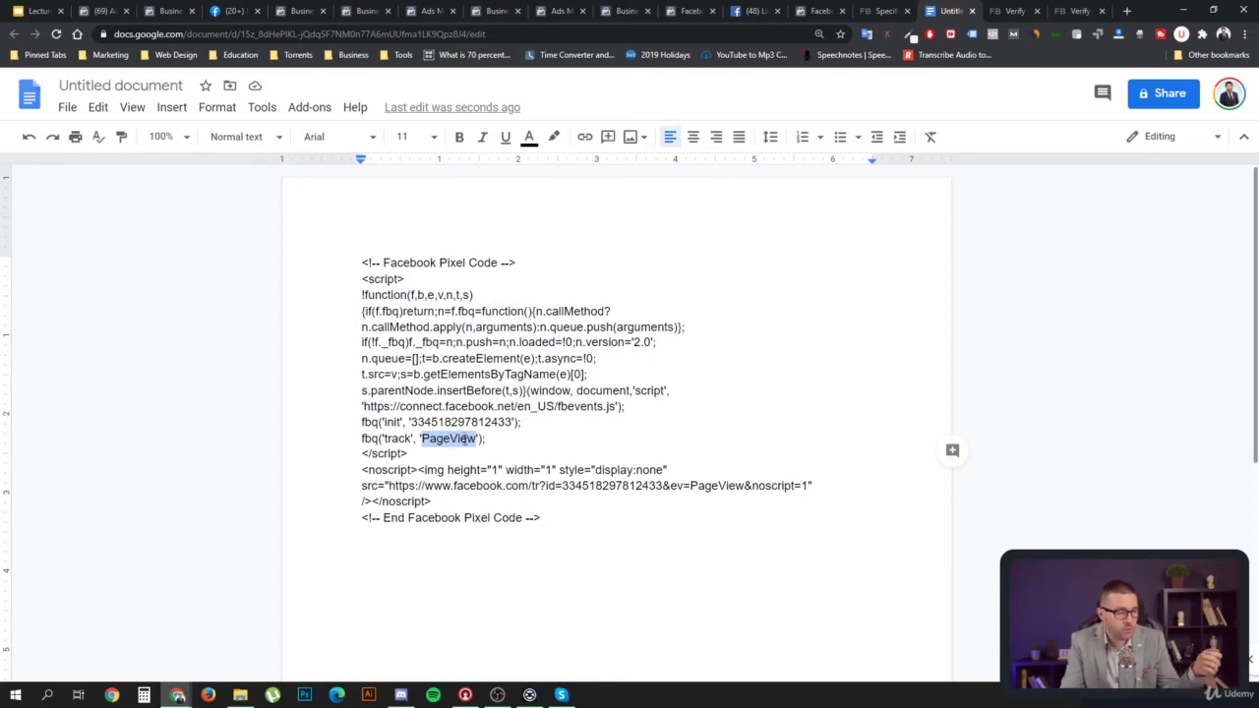
{"action": "double_click", "coordinate": [366, 438]}
{"action": "left_click_drag", "start_coordinate": [386, 438], "coordinate": [485, 440]}
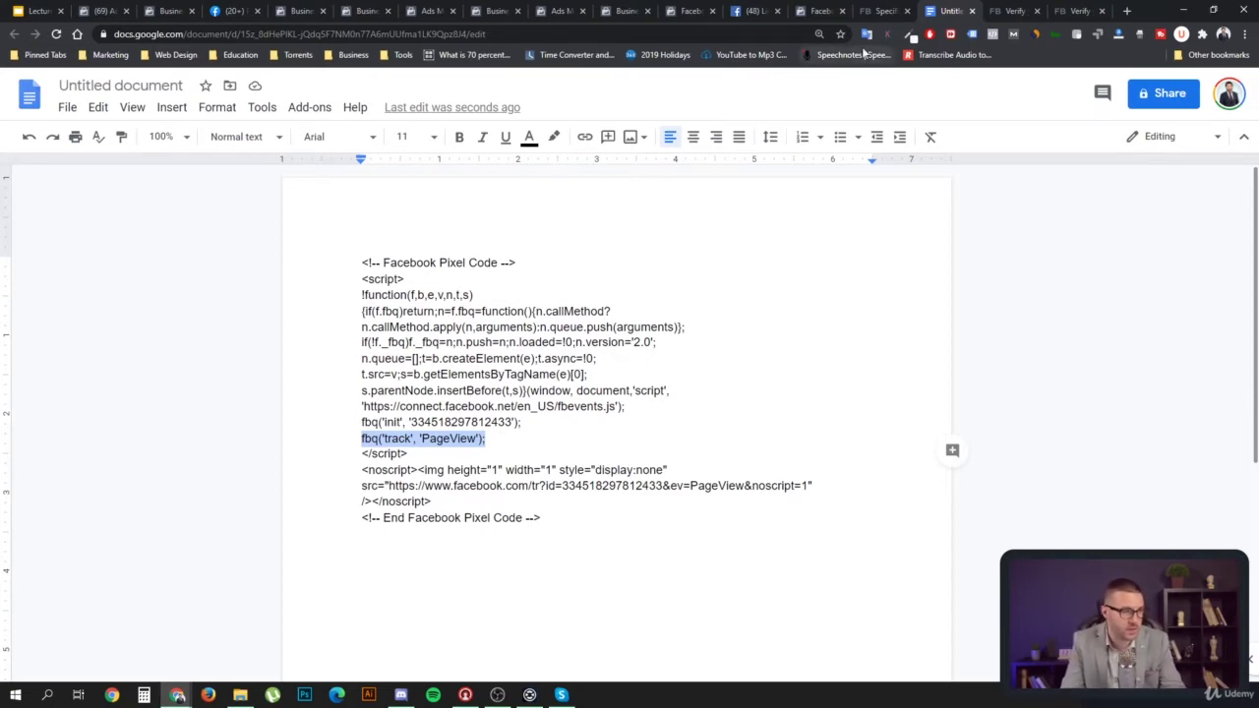
{"action": "left_click", "coordinate": [871, 13]}
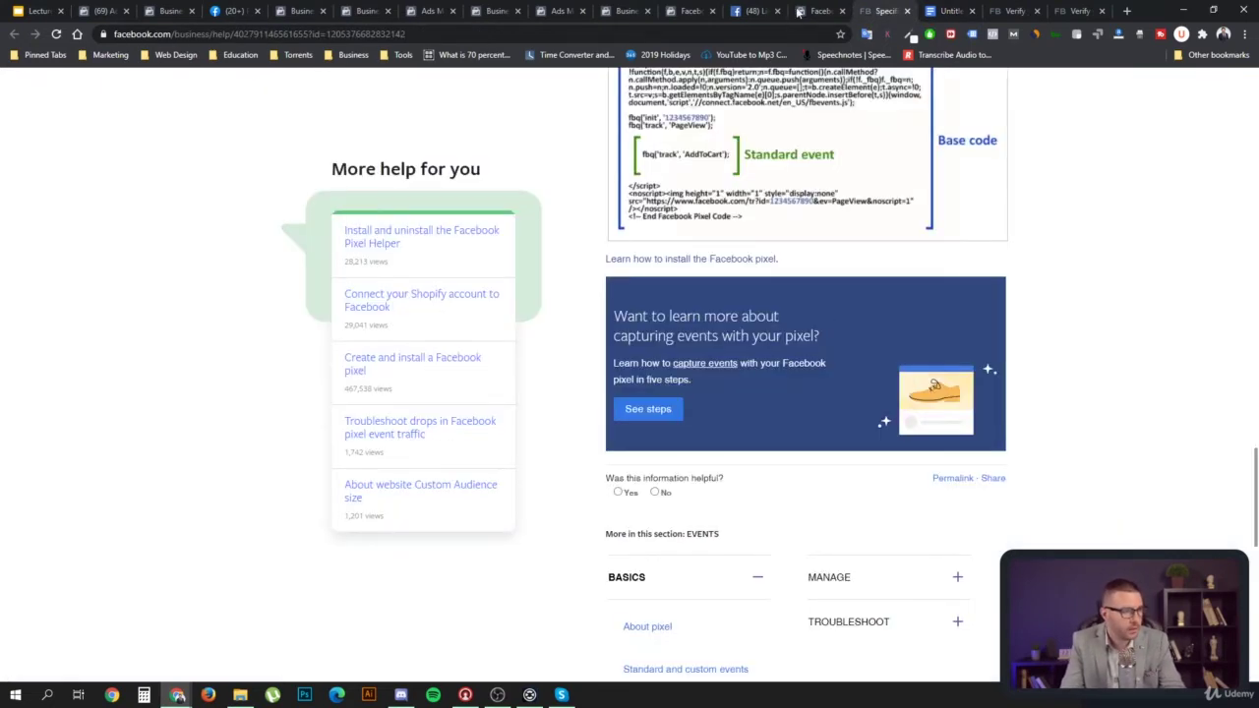
{"action": "left_click", "coordinate": [817, 11]}
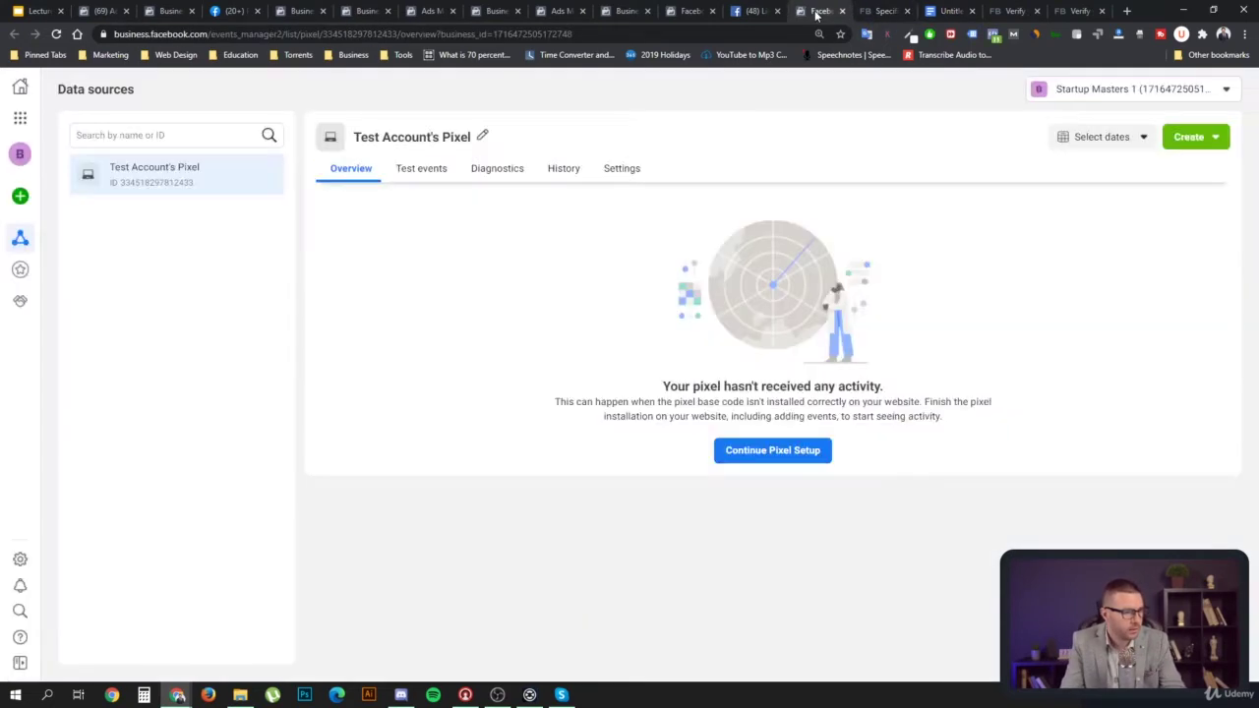
{"action": "left_click", "coordinate": [784, 454]}
{"action": "left_click", "coordinate": [482, 407]}
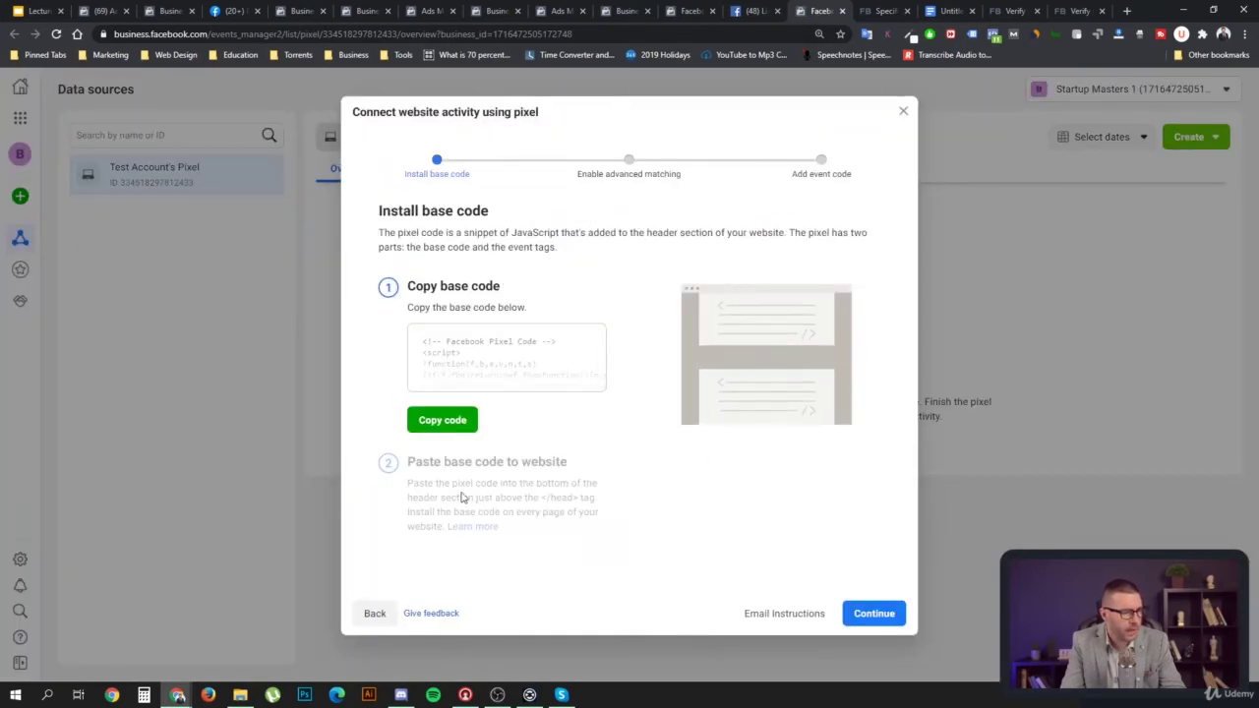
Open the Email Instructions and highlight the pixel ID and base code snippet
{"action": "left_click", "coordinate": [788, 614]}
{"action": "scroll", "coordinate": [765, 382], "scroll_direction": "down", "scroll_amount": 2}
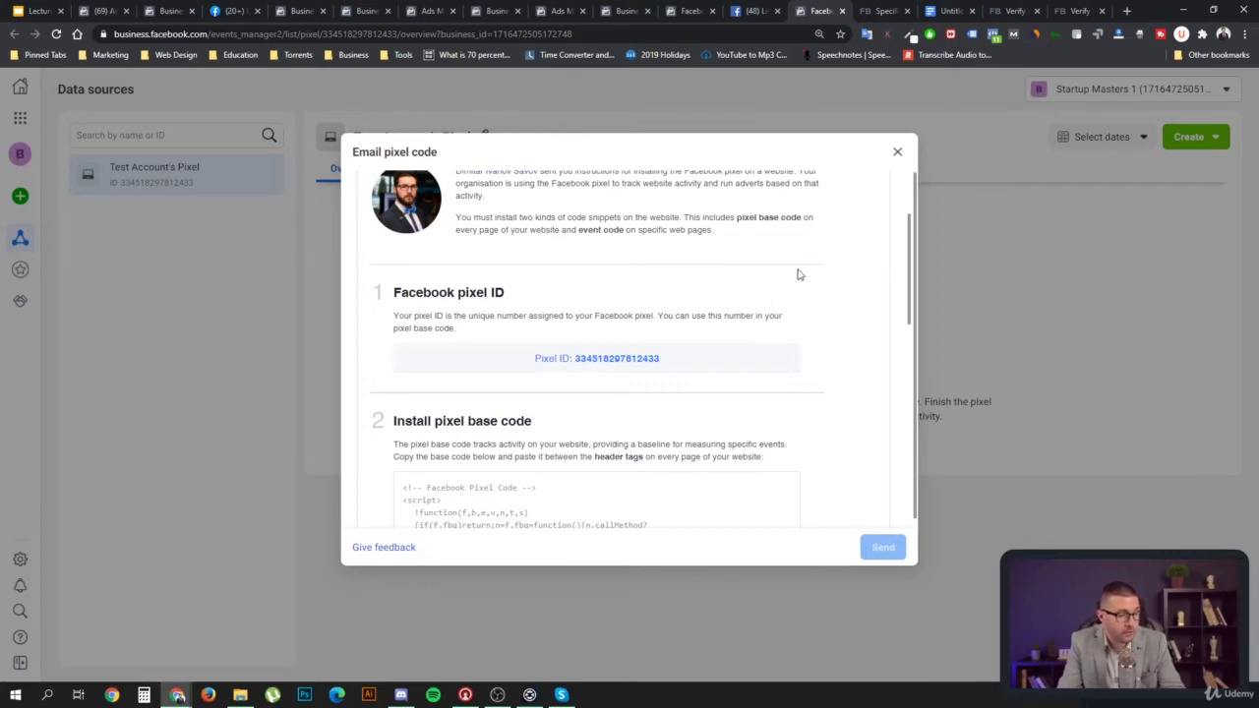
{"action": "scroll", "coordinate": [772, 310], "scroll_direction": "down", "scroll_amount": 2}
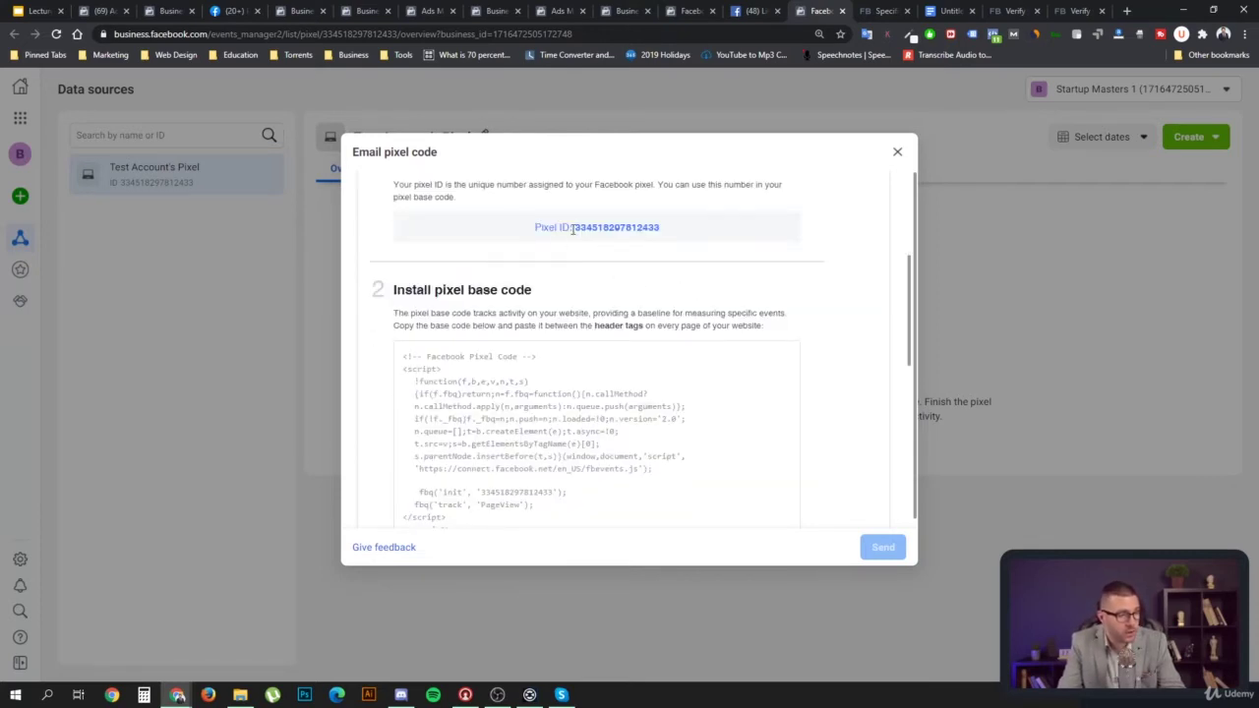
{"action": "left_click_drag", "start_coordinate": [580, 228], "coordinate": [677, 235]}
{"action": "scroll", "coordinate": [551, 406], "scroll_direction": "down", "scroll_amount": 2}
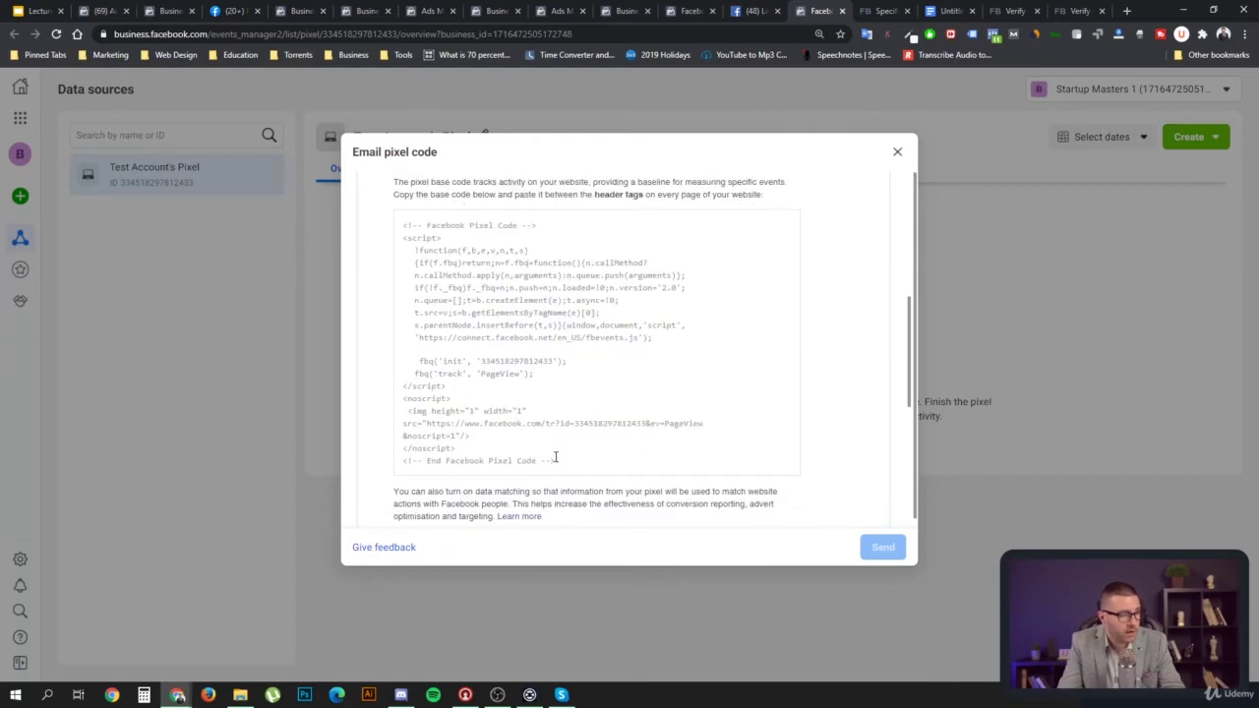
{"action": "left_click_drag", "start_coordinate": [560, 466], "coordinate": [400, 234]}
Scroll through the event code and pixel status instructions in the Email pixel code dialog
{"action": "scroll", "coordinate": [731, 338], "scroll_direction": "down", "scroll_amount": 2}
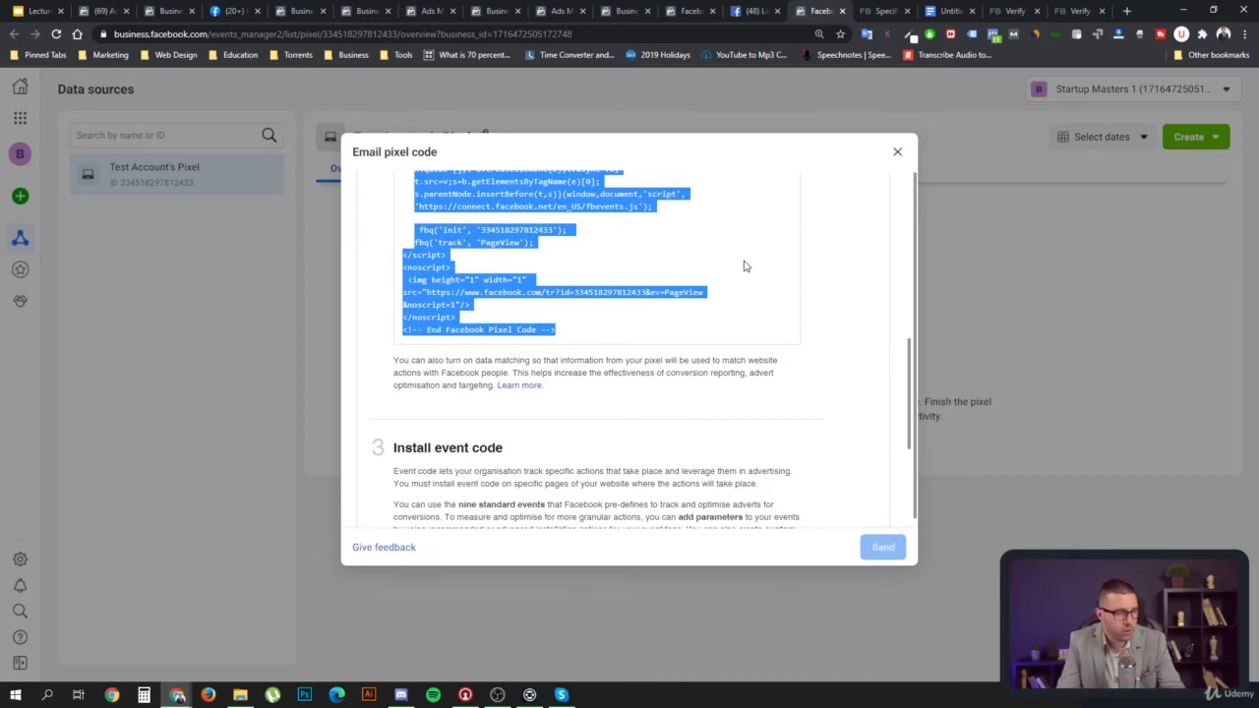
{"action": "scroll", "coordinate": [745, 266], "scroll_direction": "down", "scroll_amount": 3}
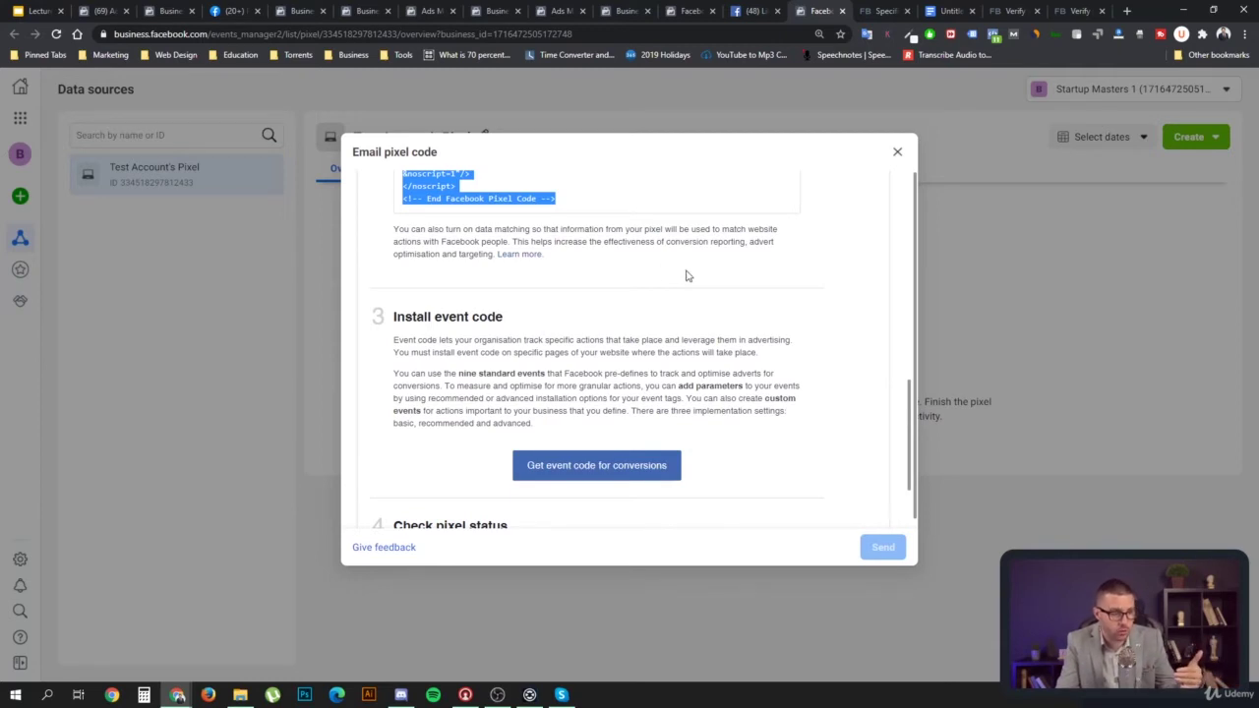
{"action": "scroll", "coordinate": [610, 279], "scroll_direction": "up", "scroll_amount": 2}
{"action": "left_click", "coordinate": [656, 334]}
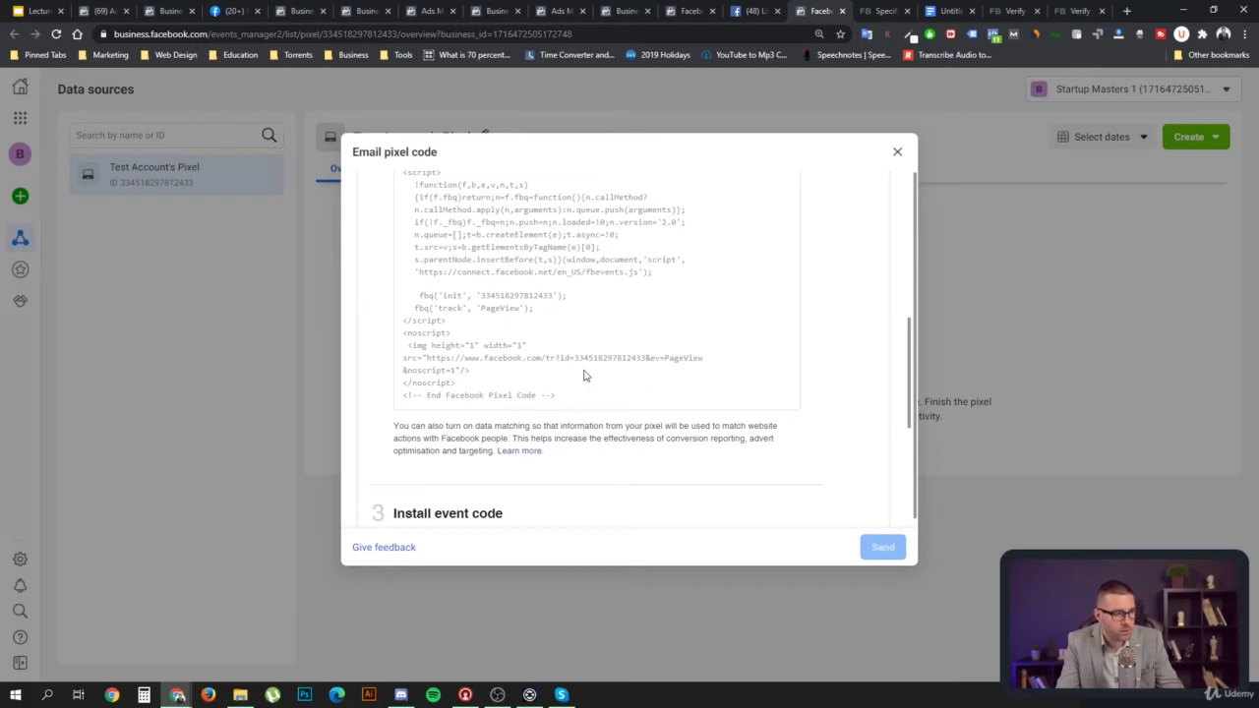
{"action": "scroll", "coordinate": [638, 379], "scroll_direction": "down", "scroll_amount": 1}
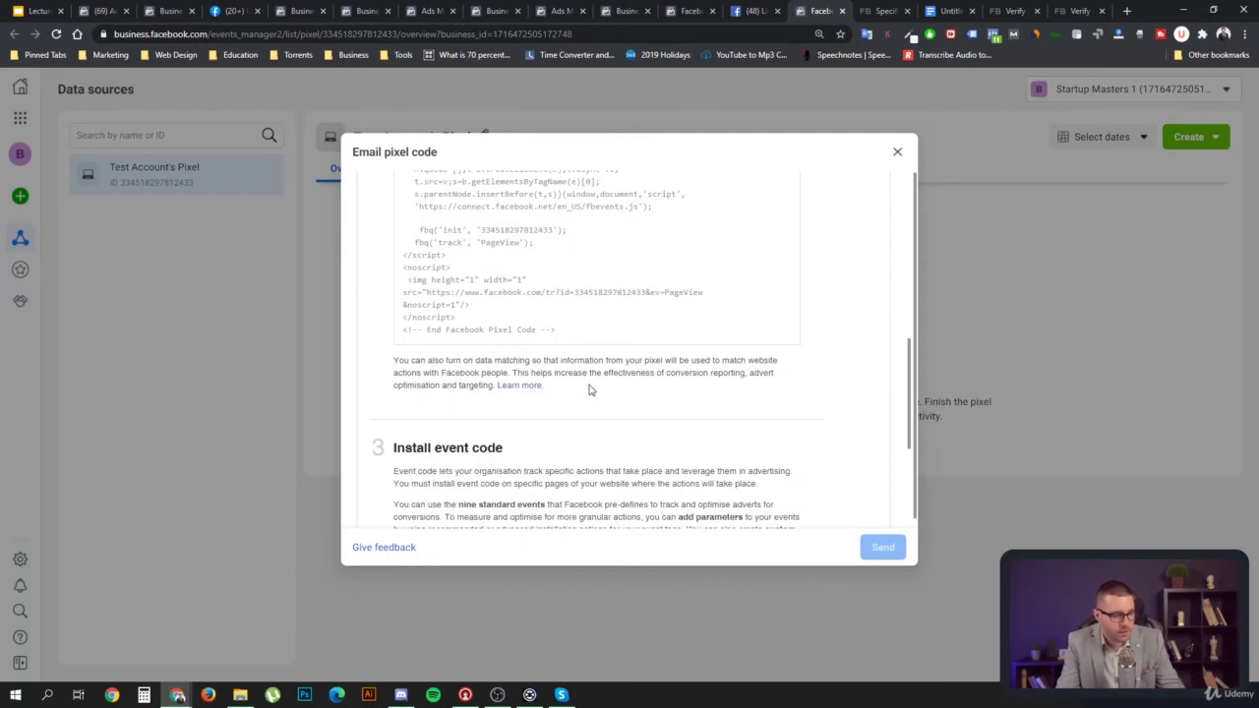
{"action": "scroll", "coordinate": [593, 373], "scroll_direction": "down", "scroll_amount": 2}
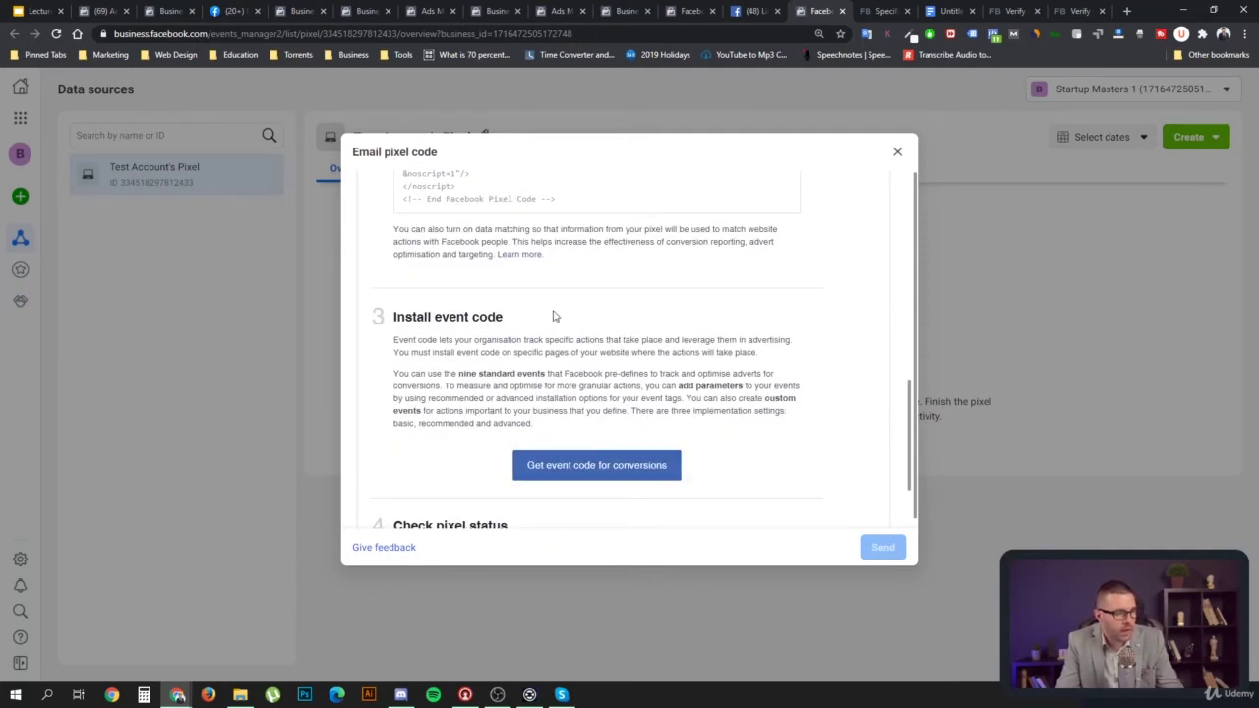
{"action": "scroll", "coordinate": [577, 273], "scroll_direction": "up", "scroll_amount": 4}
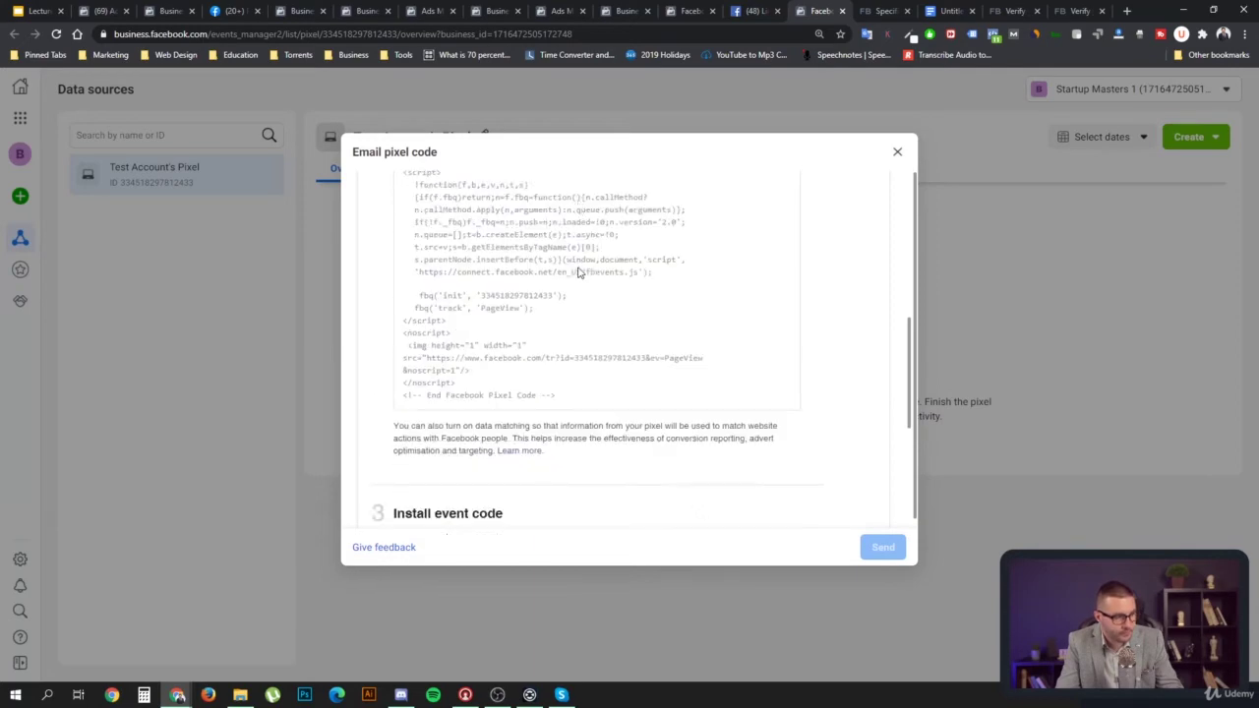
{"action": "scroll", "coordinate": [635, 285], "scroll_direction": "down", "scroll_amount": 6}
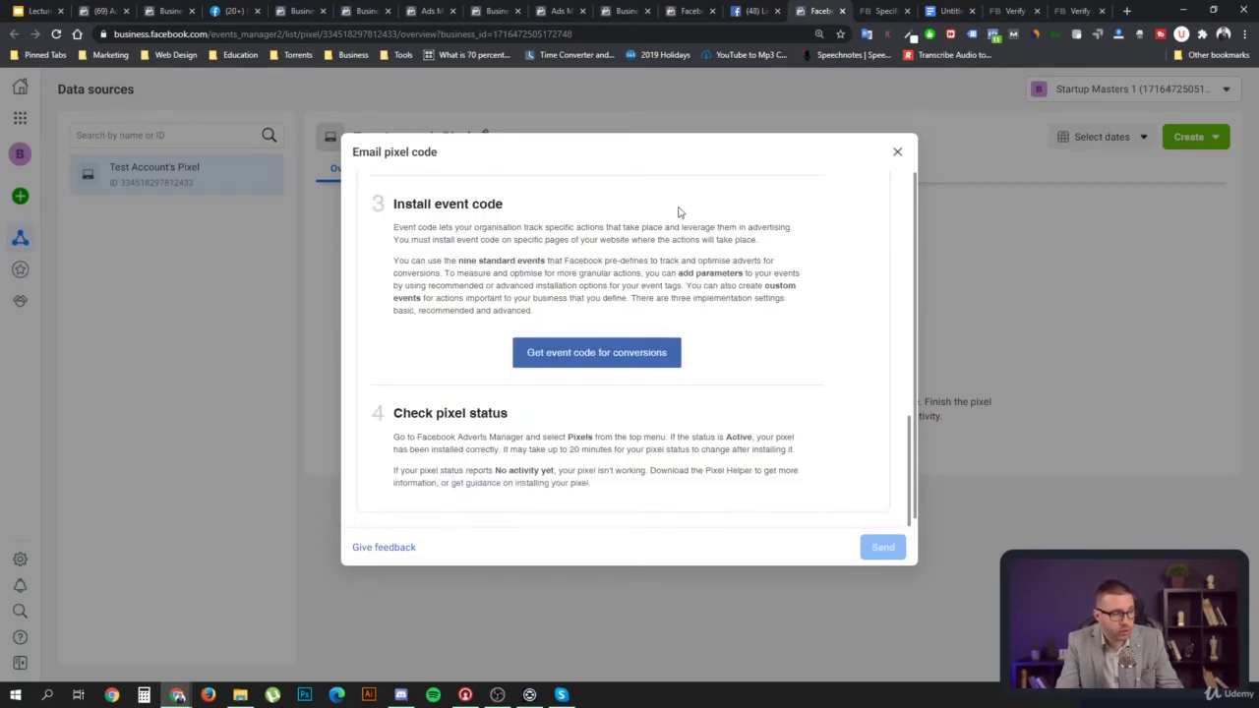
Open the conversion event code help page and highlight its Standard events heading
{"action": "left_click", "coordinate": [581, 360]}
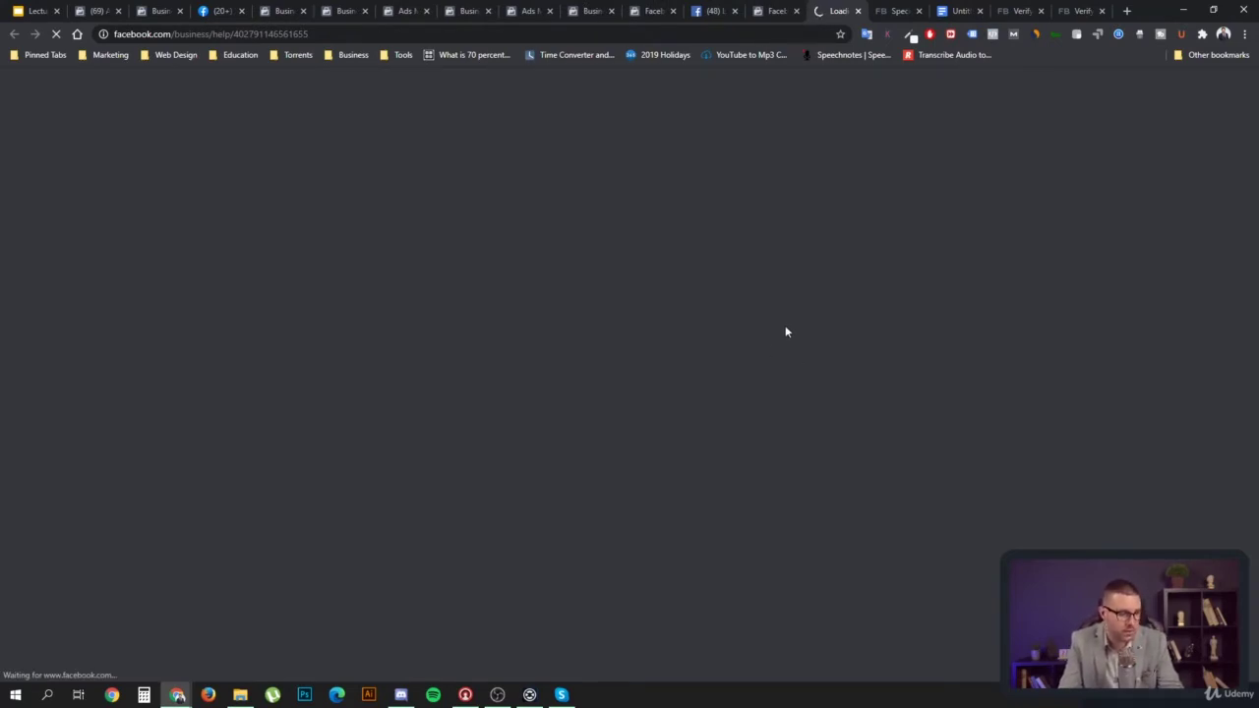
{"action": "scroll", "coordinate": [866, 344], "scroll_direction": "down", "scroll_amount": 4}
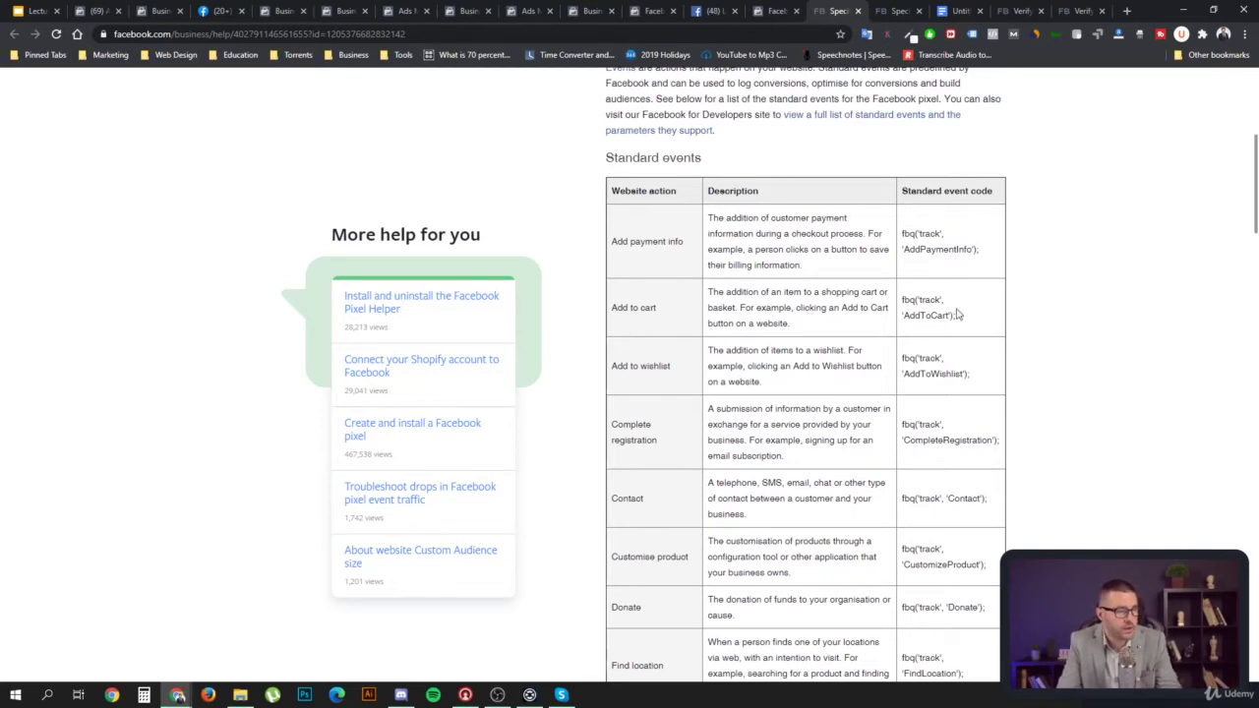
{"action": "left_click_drag", "start_coordinate": [719, 169], "coordinate": [609, 150]}
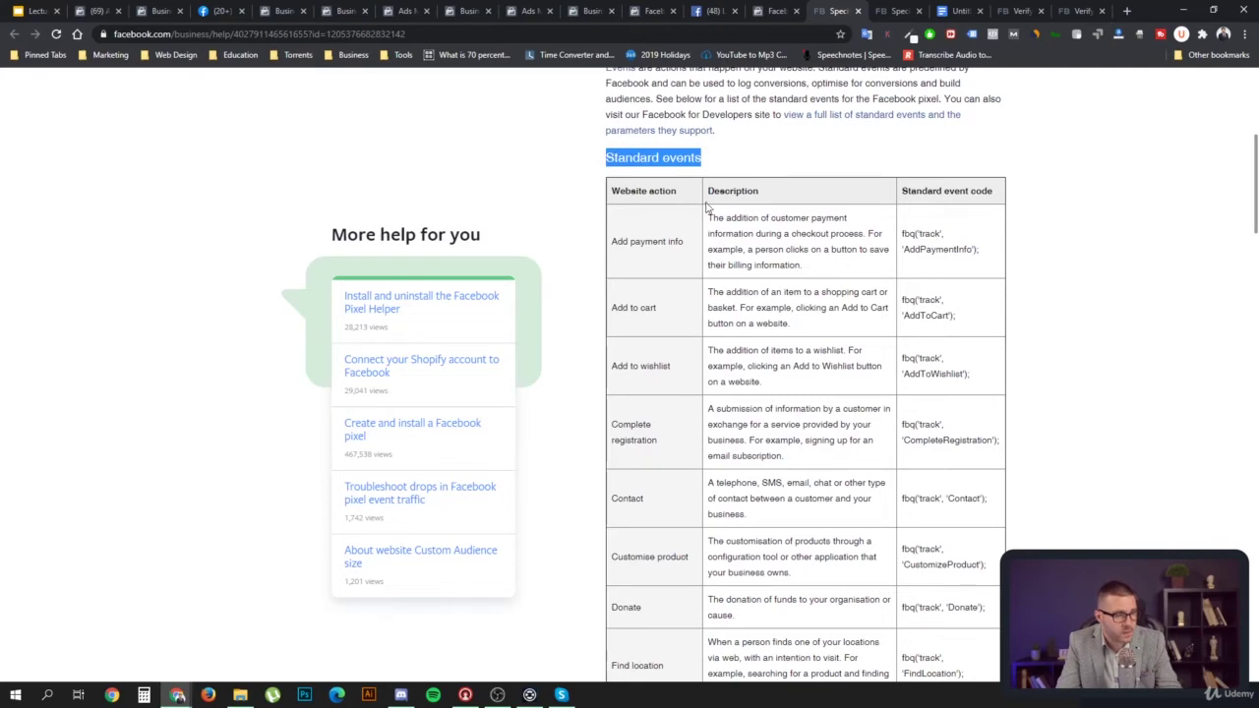
{"action": "scroll", "coordinate": [849, 246], "scroll_direction": "down", "scroll_amount": 2}
{"action": "scroll", "coordinate": [641, 159], "scroll_direction": "up", "scroll_amount": 1}
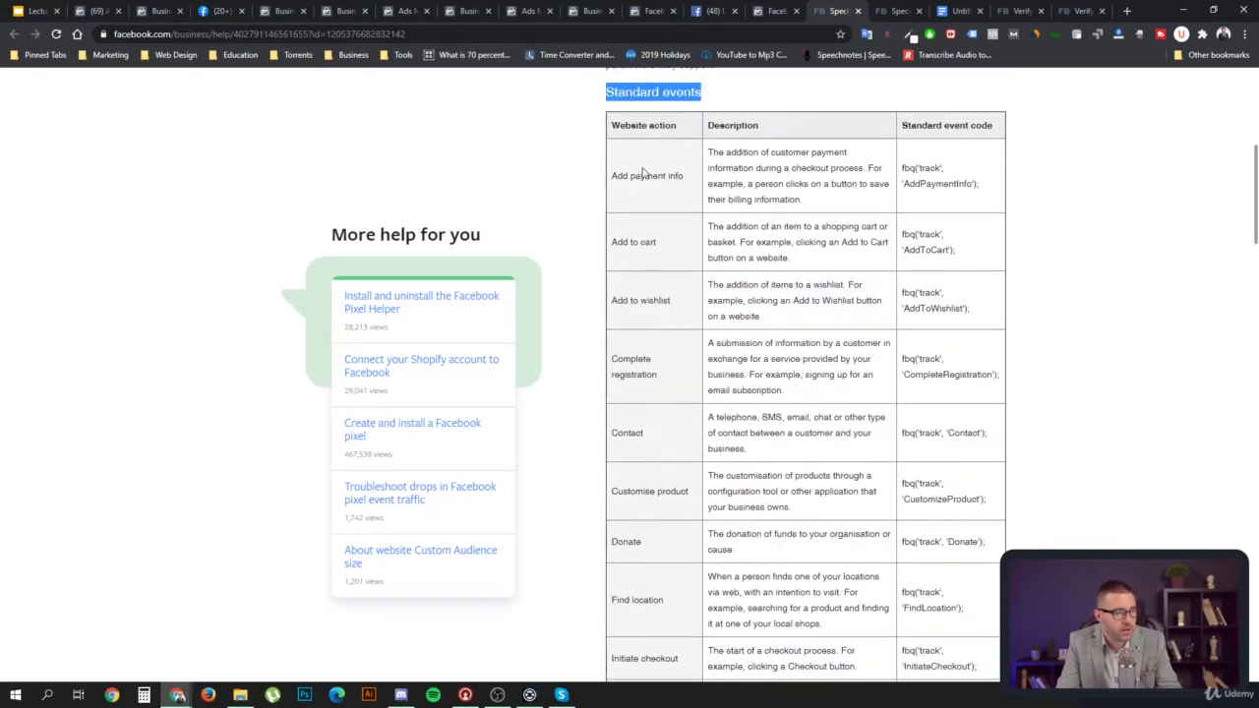
Highlight the Add payment info, Add to cart, Add to wishlist, Contact, Donate and Find location rows
{"action": "left_click_drag", "start_coordinate": [612, 177], "coordinate": [689, 181]}
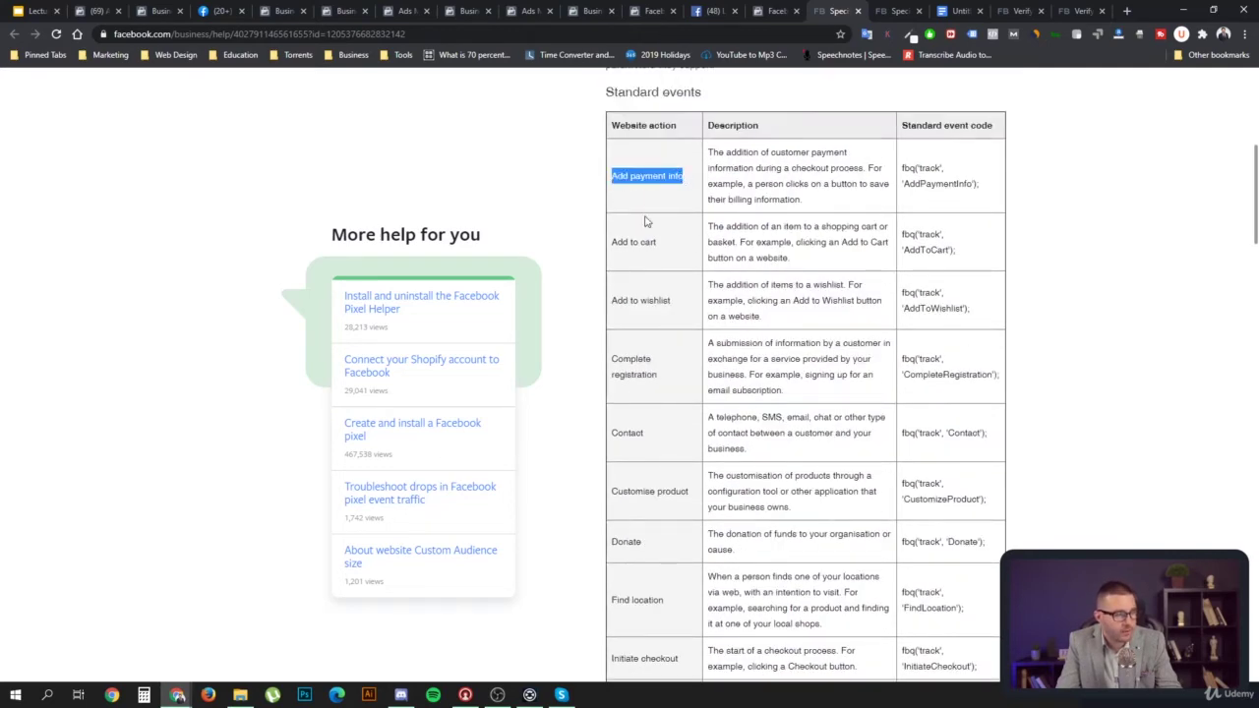
{"action": "left_click_drag", "start_coordinate": [616, 253], "coordinate": [660, 256]}
{"action": "left_click_drag", "start_coordinate": [623, 301], "coordinate": [677, 373]}
{"action": "left_click", "coordinate": [679, 383]}
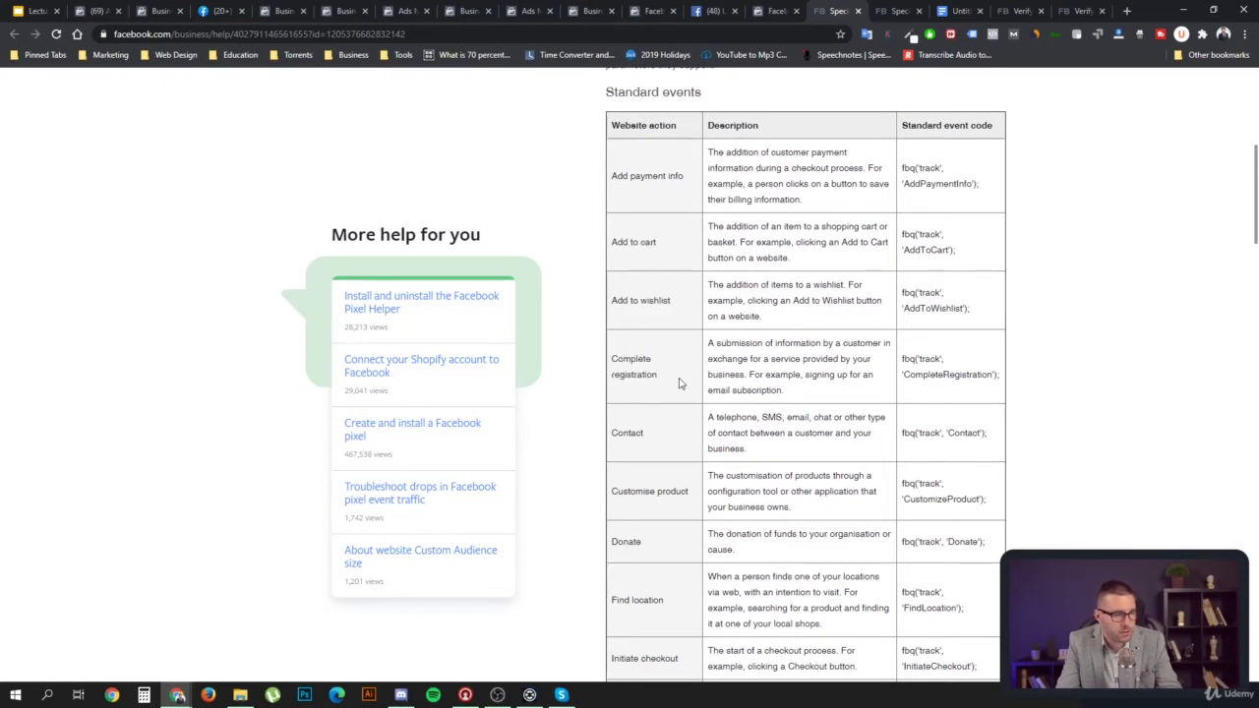
{"action": "scroll", "coordinate": [657, 397], "scroll_direction": "down", "scroll_amount": 1}
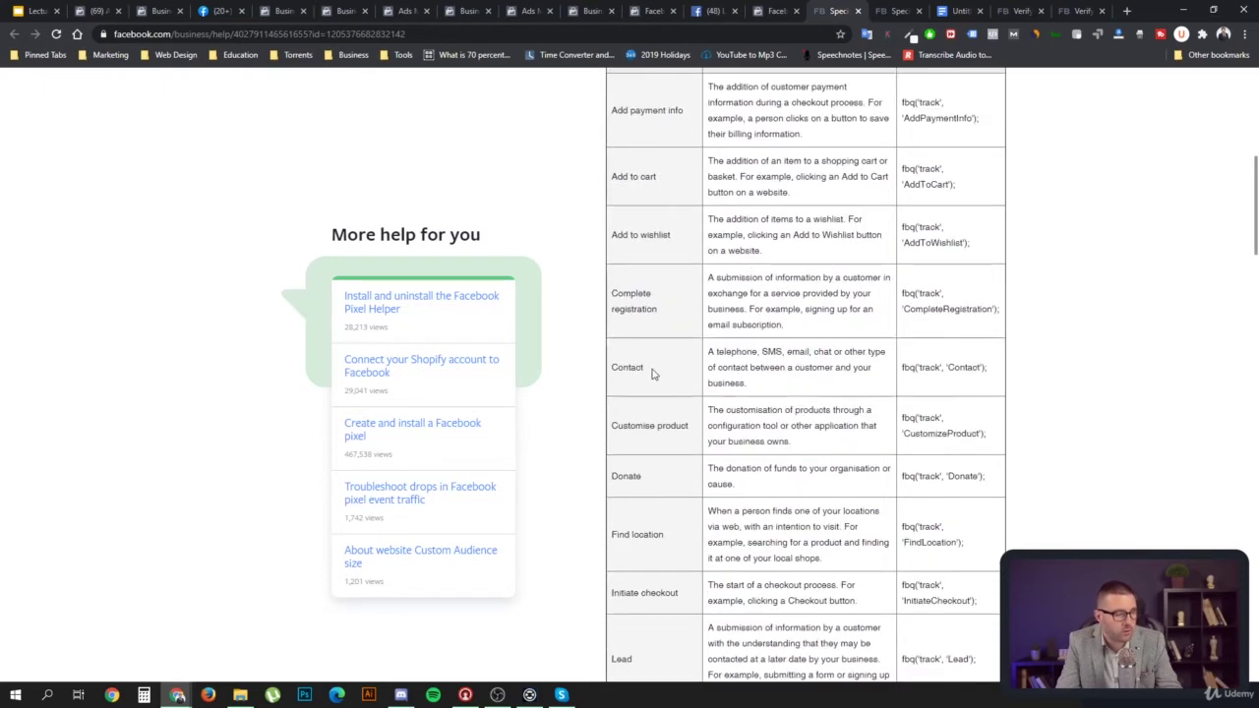
{"action": "left_click_drag", "start_coordinate": [651, 374], "coordinate": [601, 365]}
{"action": "left_click", "coordinate": [679, 376]}
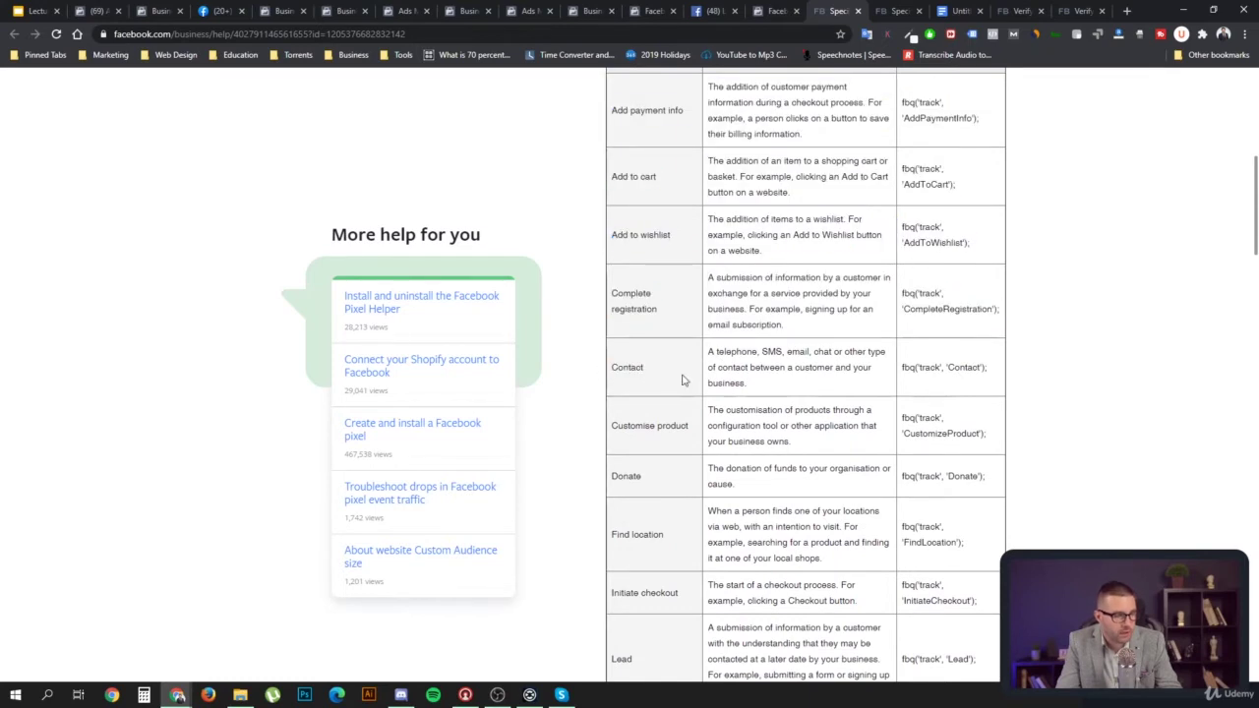
{"action": "scroll", "coordinate": [673, 379], "scroll_direction": "down", "scroll_amount": 1}
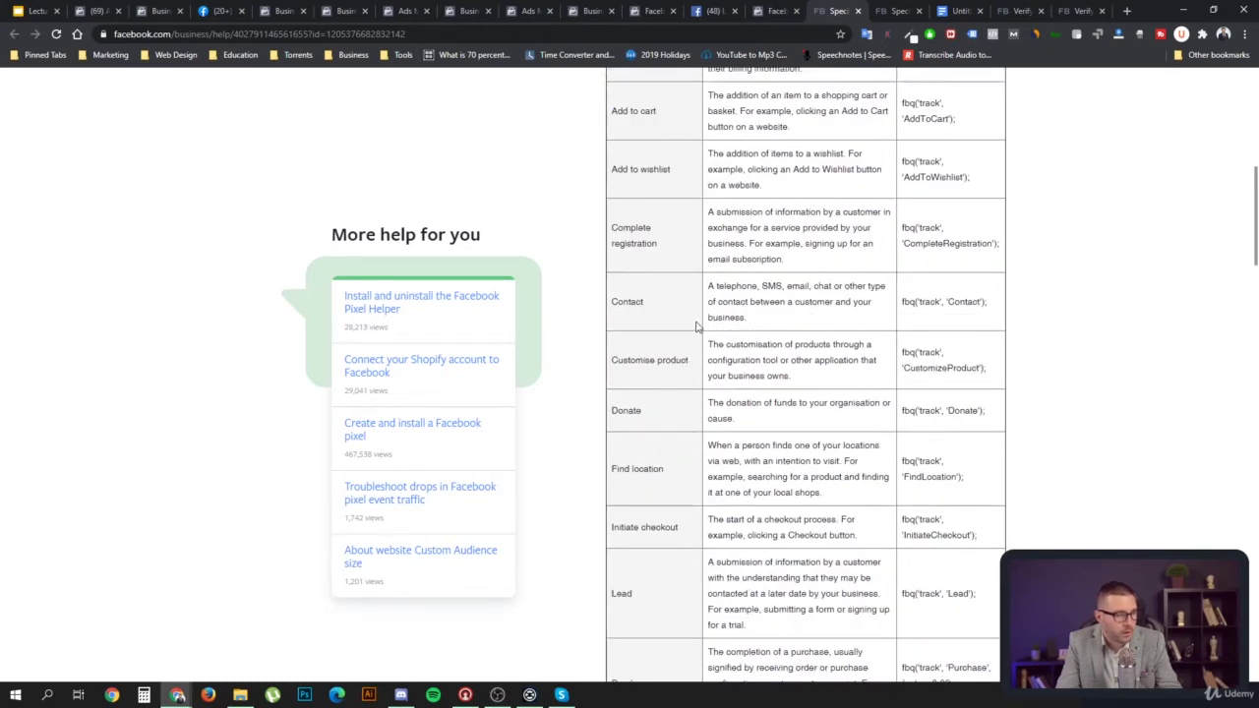
{"action": "left_click_drag", "start_coordinate": [694, 367], "coordinate": [608, 360]}
{"action": "left_click", "coordinate": [671, 375]}
{"action": "left_click_drag", "start_coordinate": [666, 417], "coordinate": [610, 411]}
{"action": "left_click_drag", "start_coordinate": [669, 471], "coordinate": [611, 470]}
{"action": "left_click_drag", "start_coordinate": [689, 544], "coordinate": [622, 542]}
Continue down the table, highlighting further event names through Submit application
{"action": "scroll", "coordinate": [679, 609], "scroll_direction": "down", "scroll_amount": 2}
{"action": "left_click_drag", "start_coordinate": [656, 399], "coordinate": [615, 422]}
{"action": "scroll", "coordinate": [686, 438], "scroll_direction": "down", "scroll_amount": 1}
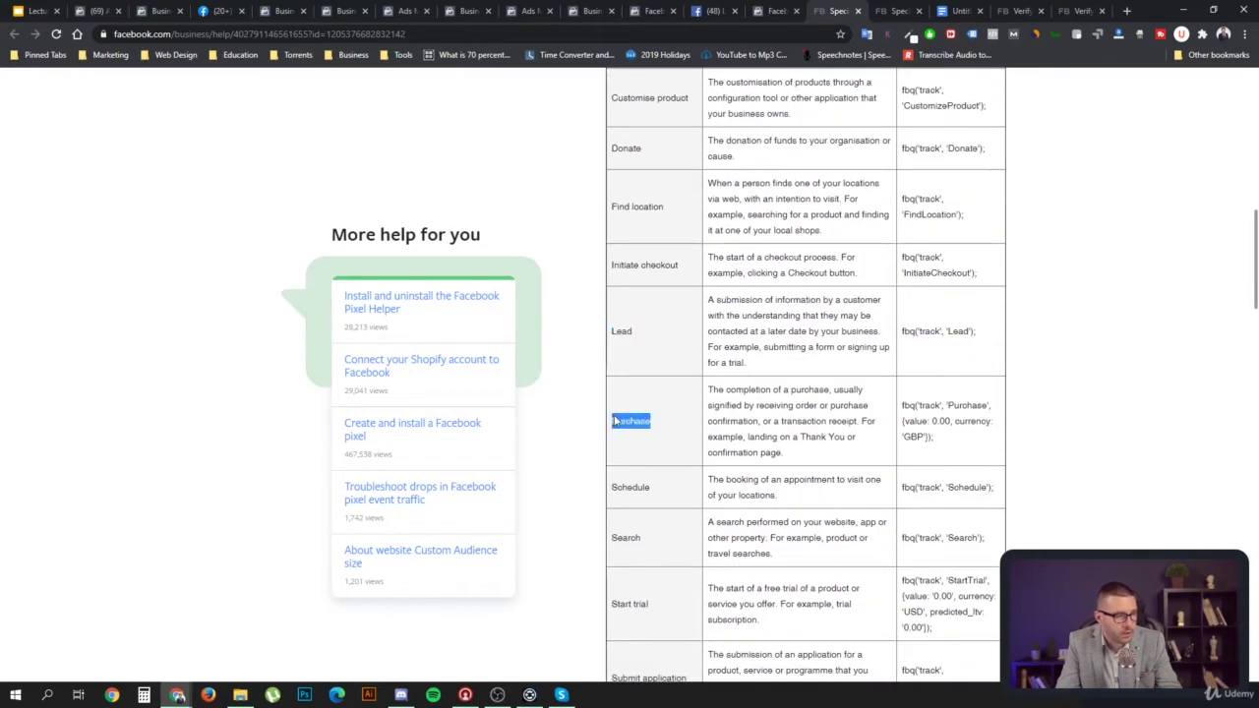
{"action": "left_click_drag", "start_coordinate": [665, 497], "coordinate": [634, 494]}
{"action": "left_click_drag", "start_coordinate": [671, 553], "coordinate": [623, 541]}
{"action": "left_click_drag", "start_coordinate": [663, 614], "coordinate": [624, 614]}
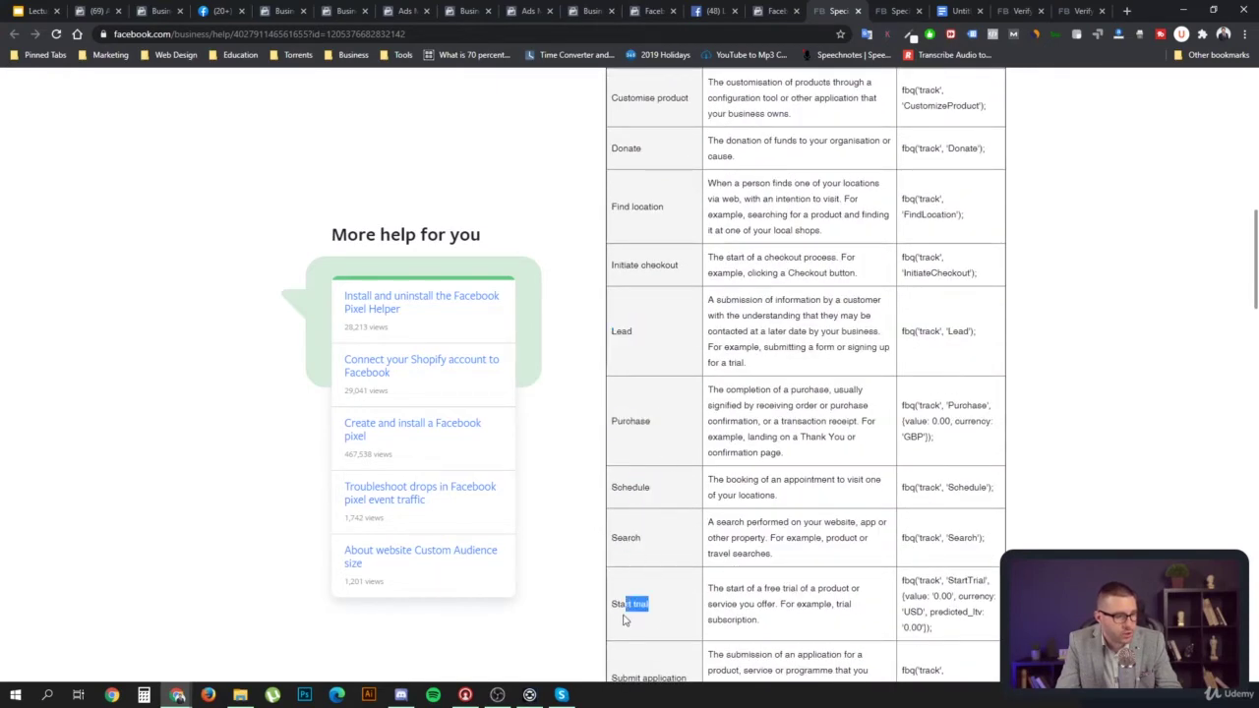
{"action": "scroll", "coordinate": [686, 615], "scroll_direction": "down", "scroll_amount": 2}
{"action": "left_click_drag", "start_coordinate": [690, 482], "coordinate": [621, 487]}
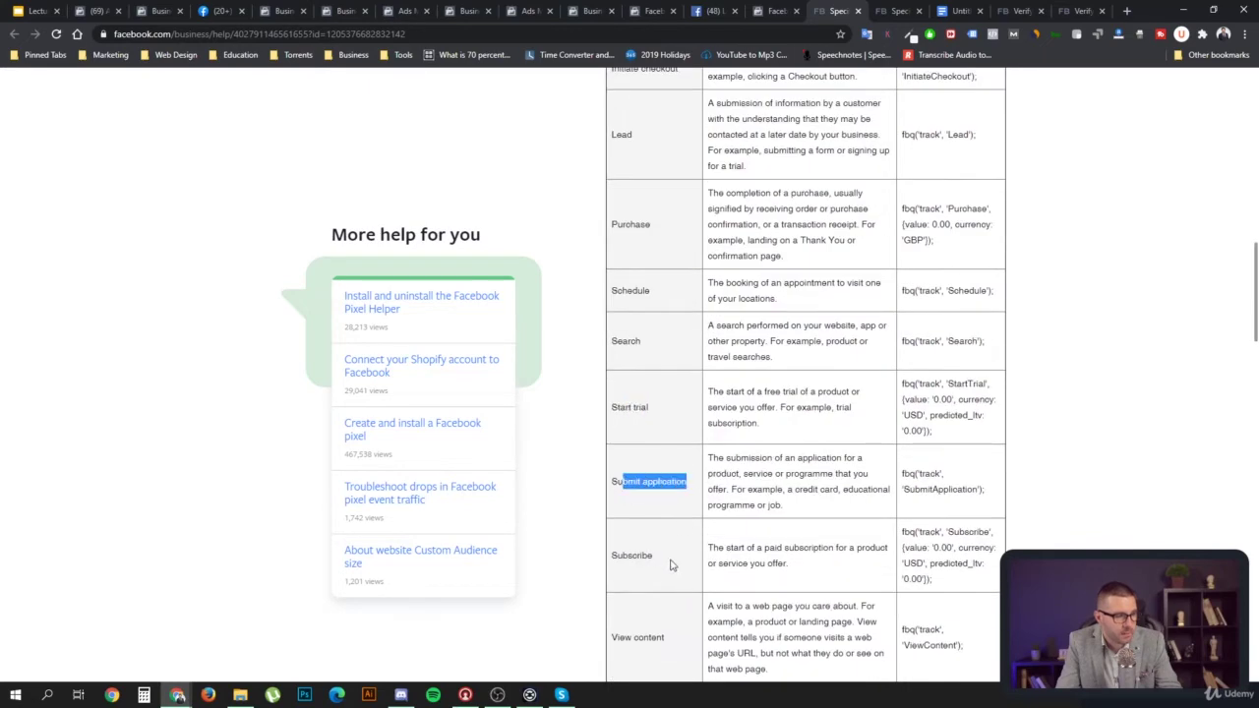
{"action": "left_click_drag", "start_coordinate": [671, 565], "coordinate": [680, 571]}
{"action": "scroll", "coordinate": [680, 571], "scroll_direction": "down", "scroll_amount": 2}
{"action": "left_click", "coordinate": [683, 500]}
{"action": "left_click_drag", "start_coordinate": [683, 500], "coordinate": [611, 507]}
Scroll to the end of the table and back up to its heading
{"action": "scroll", "coordinate": [646, 498], "scroll_direction": "down", "scroll_amount": 2}
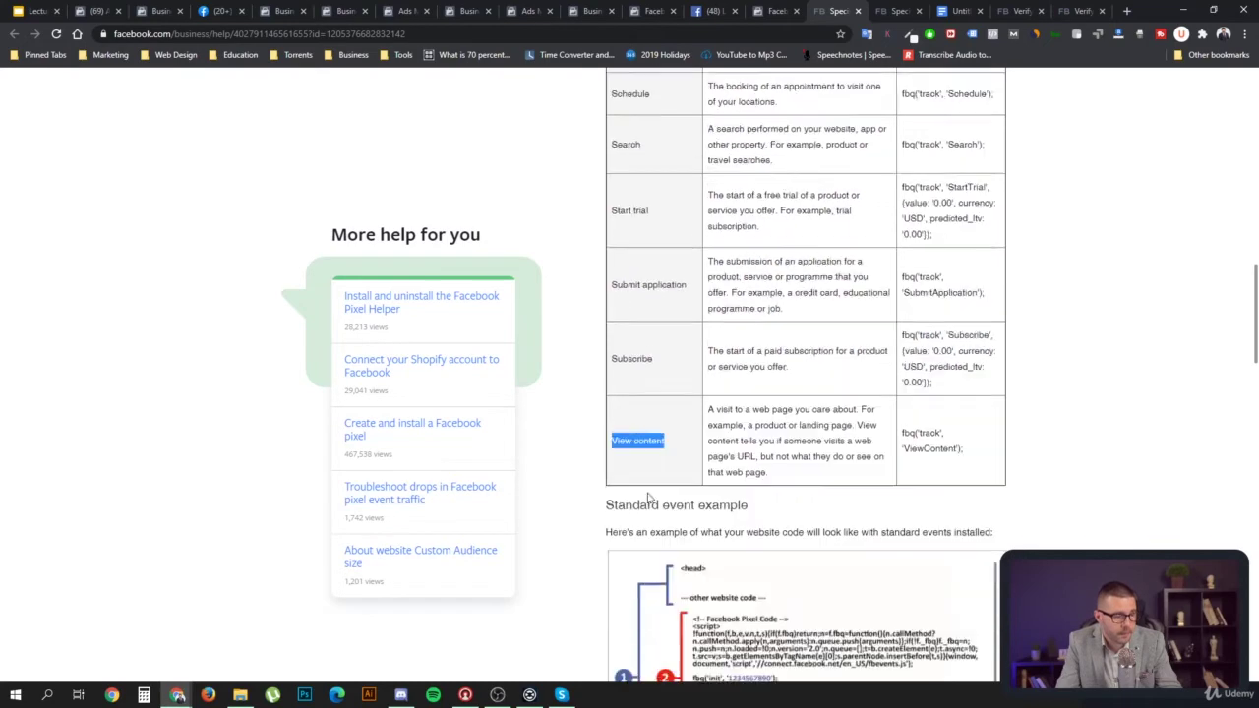
{"action": "scroll", "coordinate": [663, 300], "scroll_direction": "down", "scroll_amount": 2}
{"action": "scroll", "coordinate": [689, 297], "scroll_direction": "up", "scroll_amount": 7}
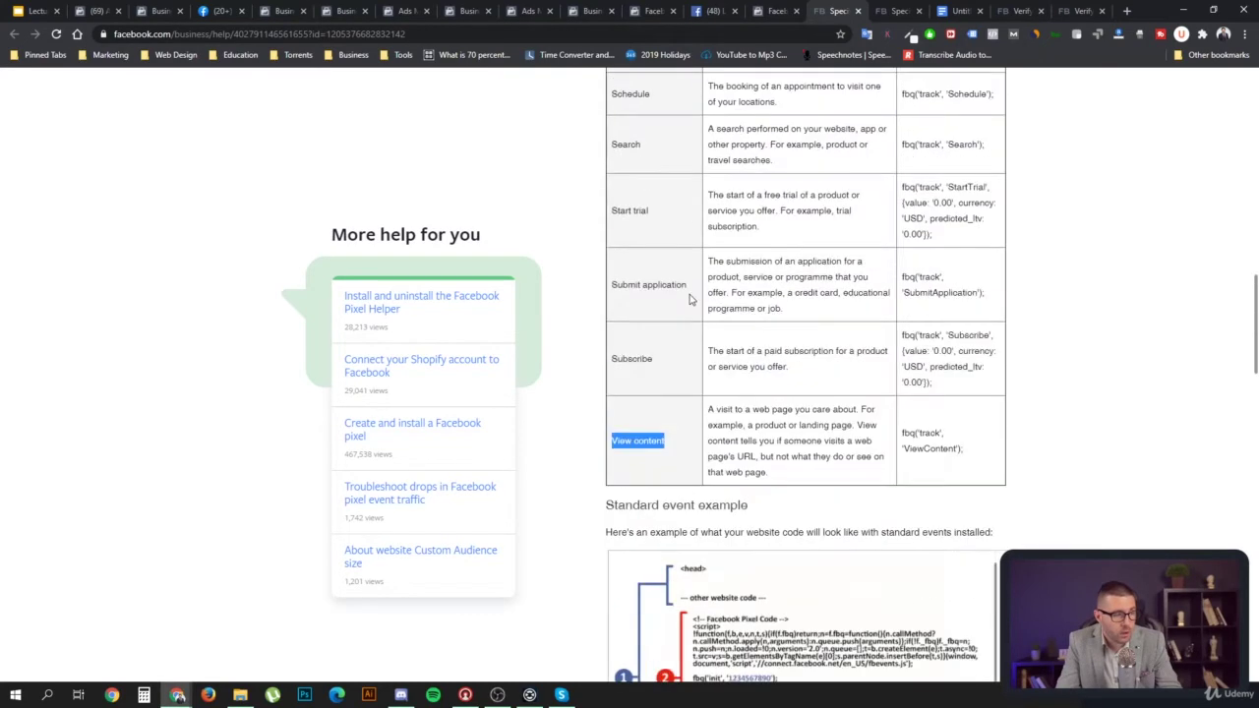
{"action": "scroll", "coordinate": [690, 300], "scroll_direction": "up", "scroll_amount": 3}
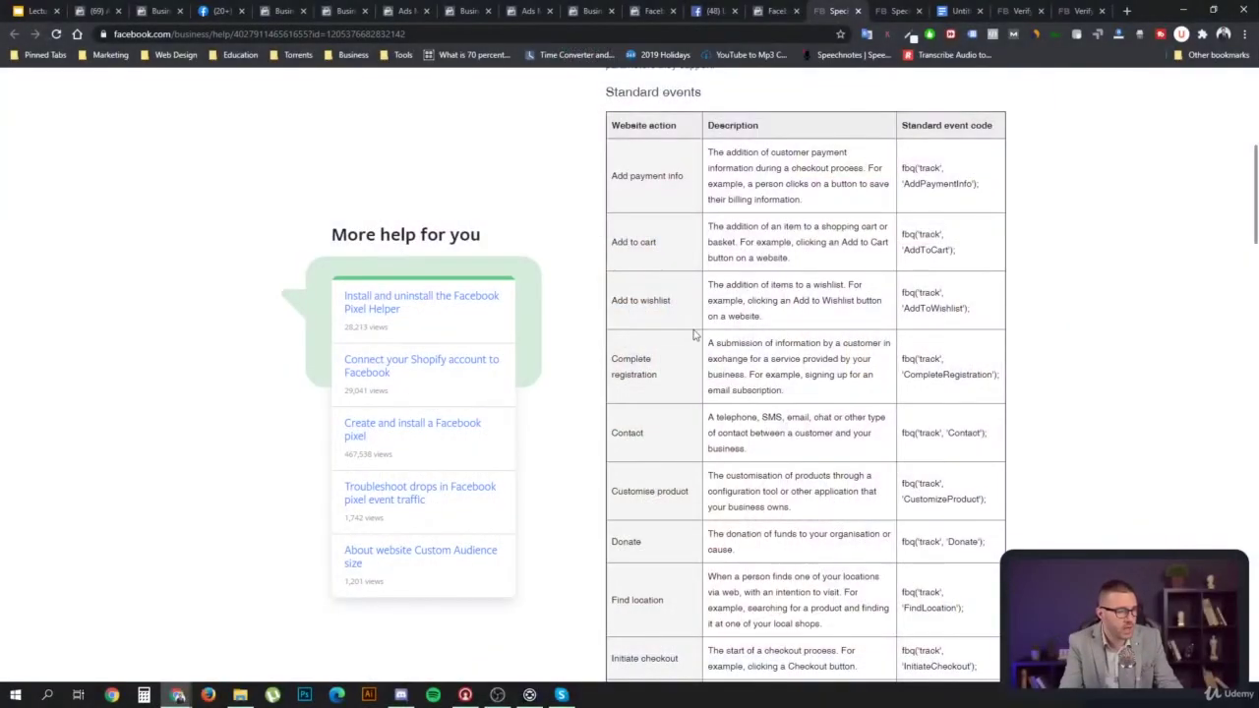
{"action": "scroll", "coordinate": [694, 336], "scroll_direction": "down", "scroll_amount": 5}
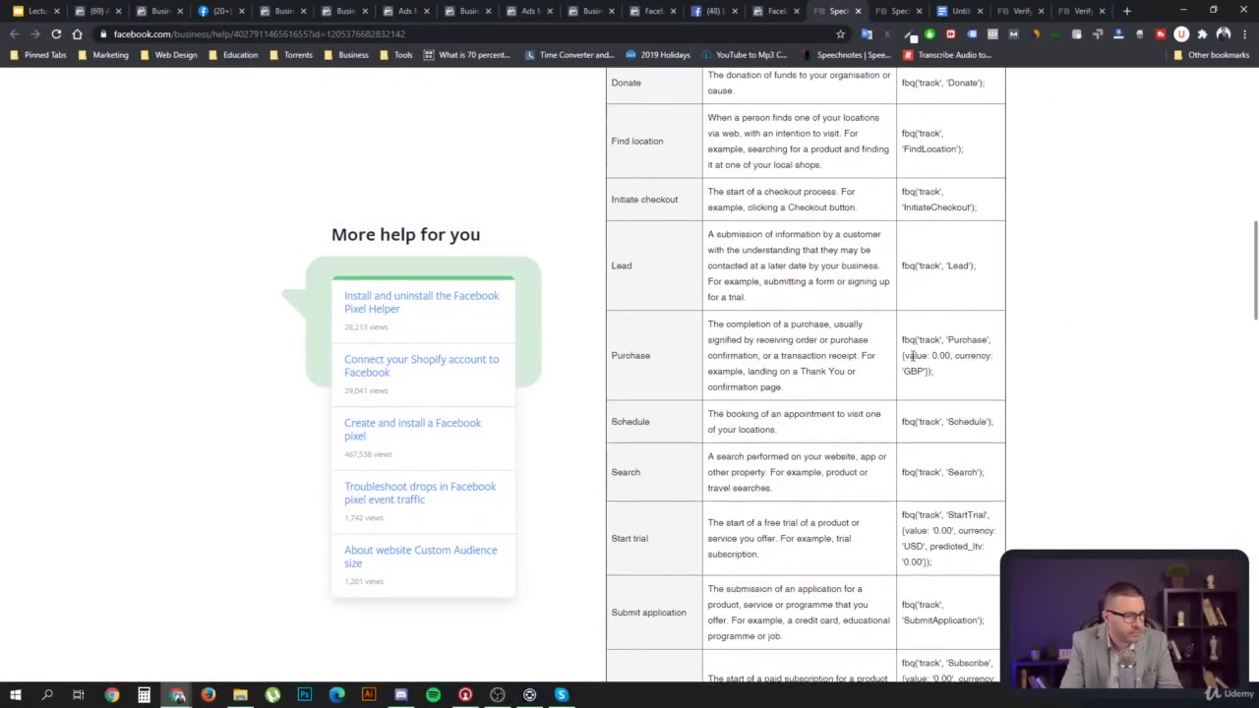
Zoom the page in and highlight the Purchase code and its transaction receipt description
{"action": "left_click_drag", "start_coordinate": [903, 339], "coordinate": [942, 374]}
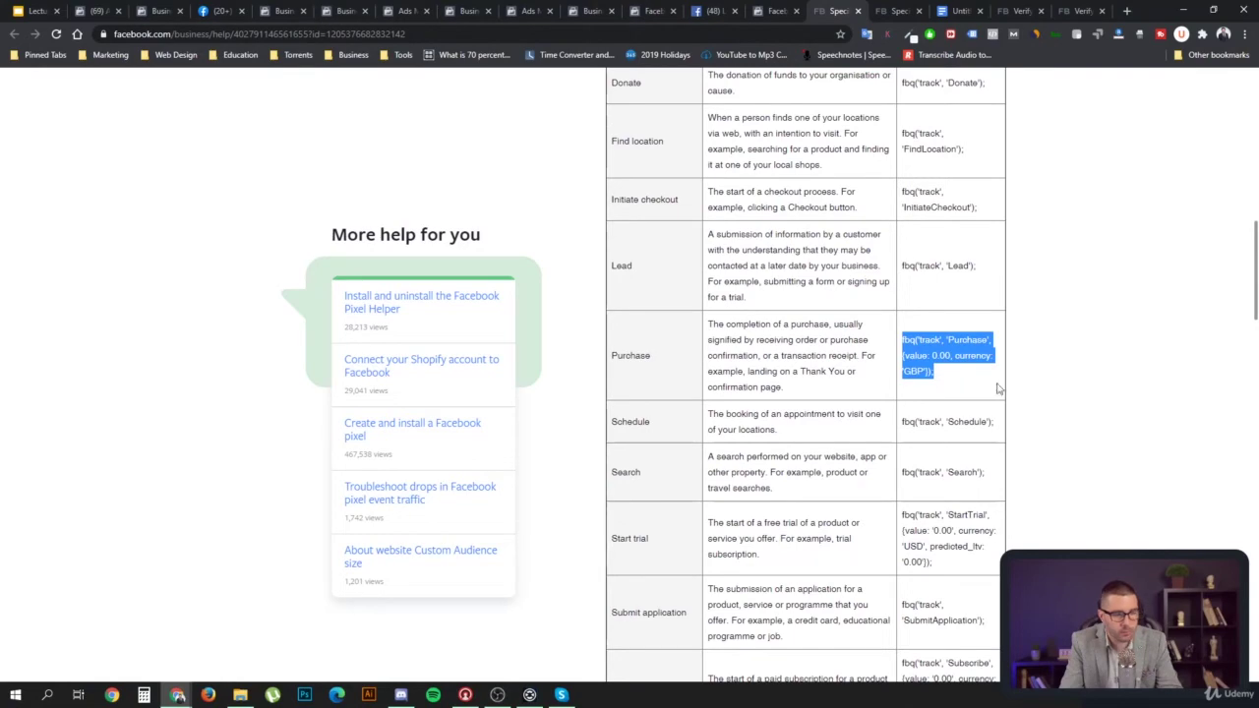
{"action": "key", "text": "ctrl+plus"}
{"action": "key", "text": "ctrl+plus"}
{"action": "key", "text": "ctrl+plus"}
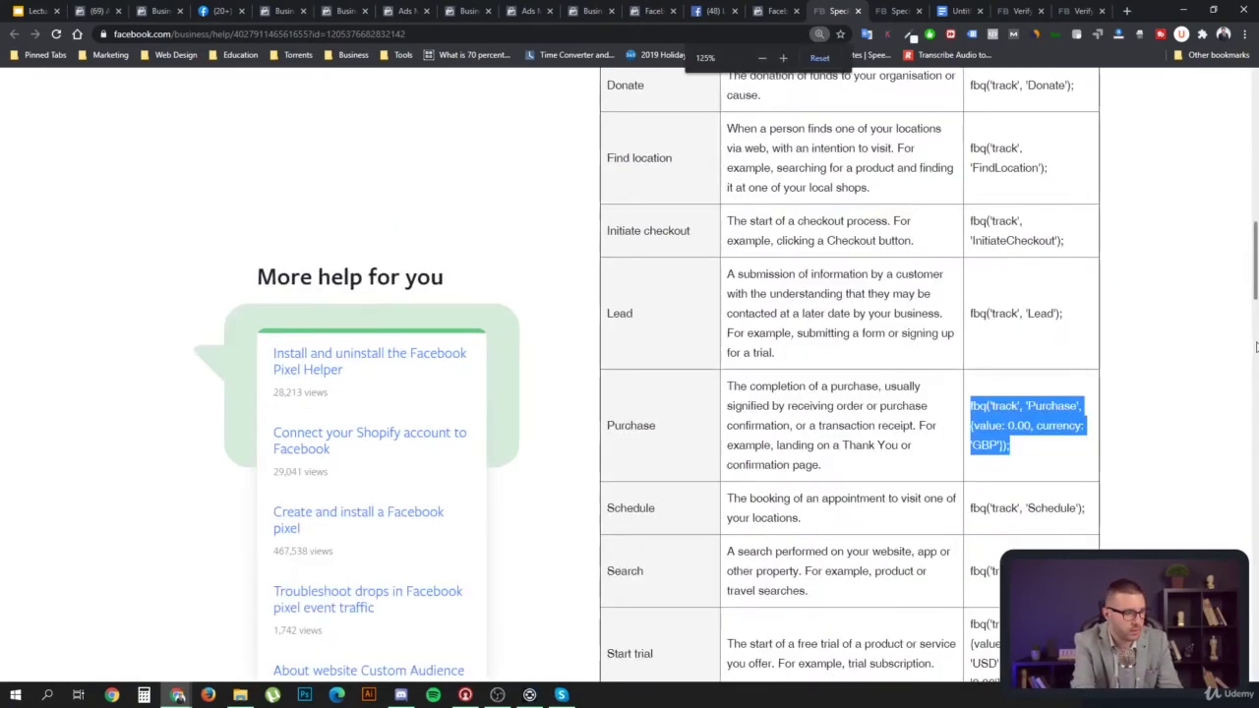
{"action": "scroll", "coordinate": [1130, 441], "scroll_direction": "down", "scroll_amount": 2}
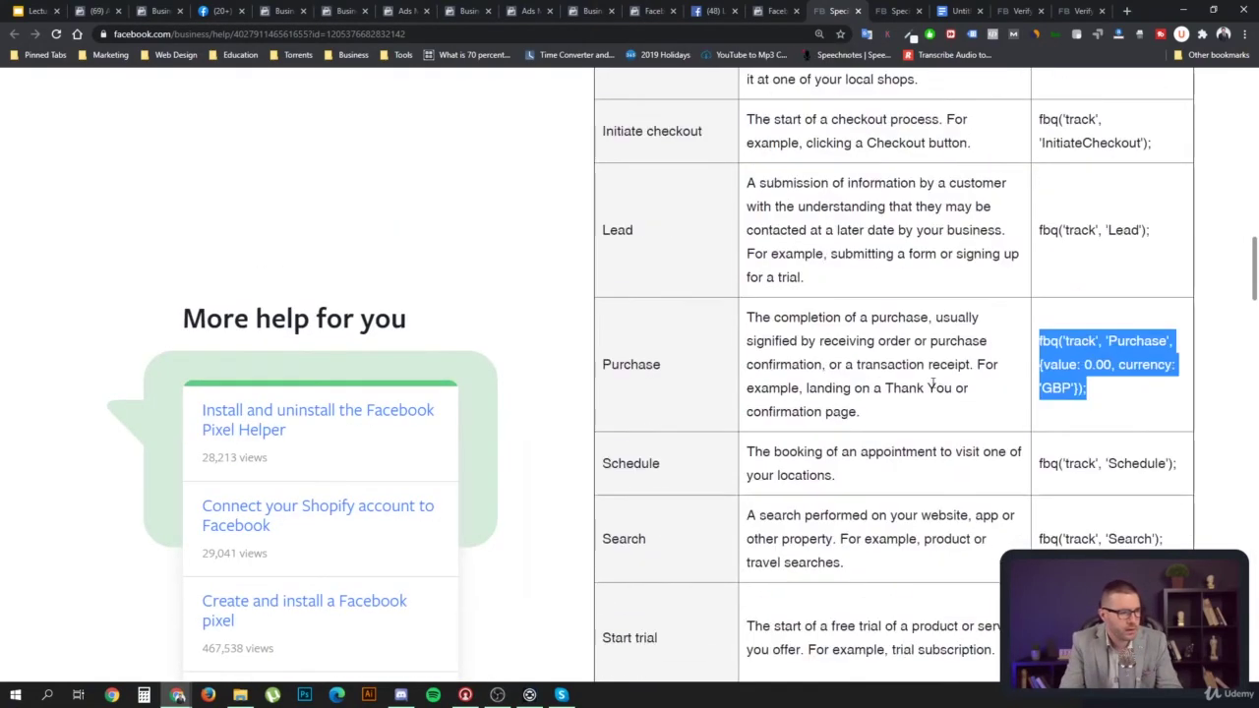
{"action": "left_click", "coordinate": [772, 337]}
{"action": "left_click_drag", "start_coordinate": [749, 317], "coordinate": [977, 345]}
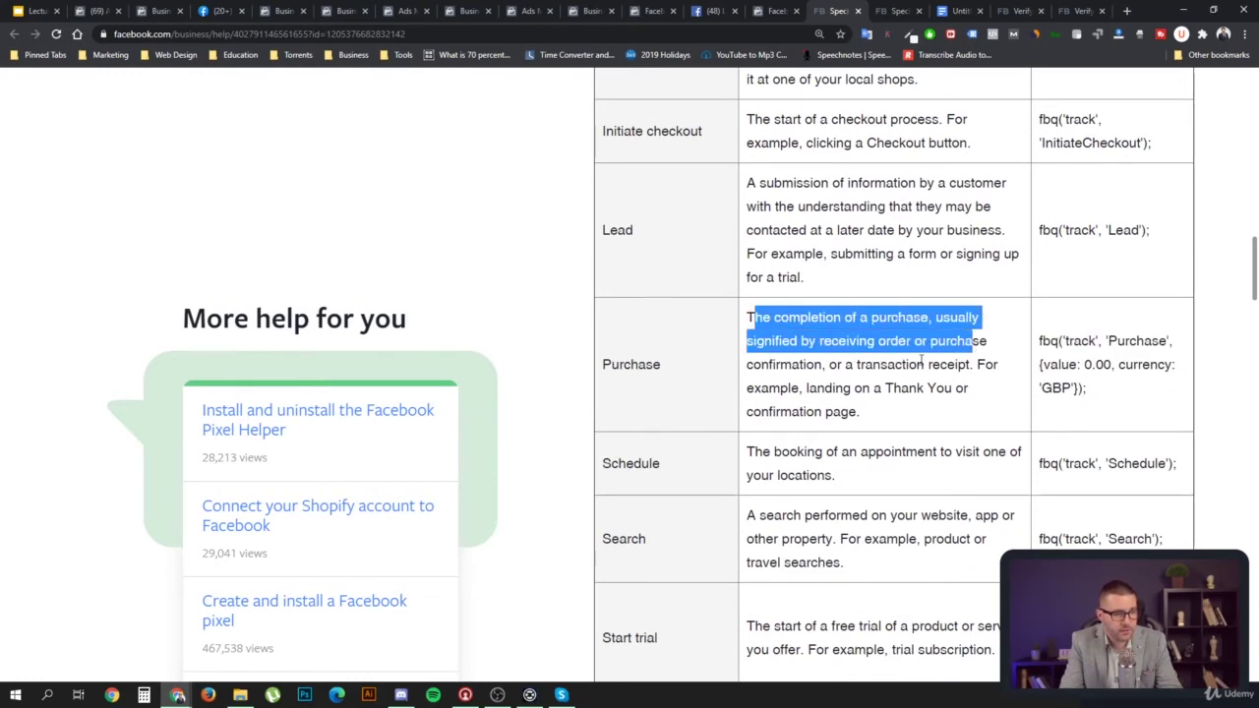
{"action": "left_click", "coordinate": [829, 367]}
{"action": "left_click_drag", "start_coordinate": [829, 367], "coordinate": [964, 367]}
{"action": "left_click", "coordinate": [972, 372]}
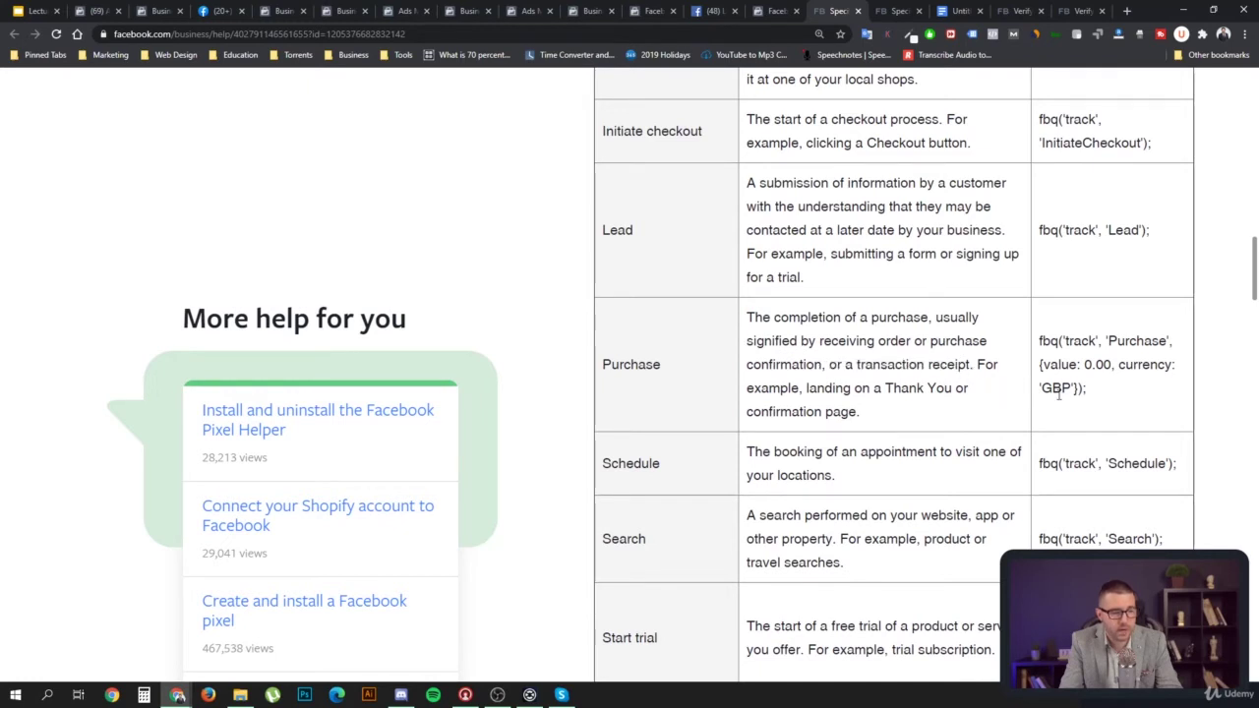
Highlight the Purchase fbq code's track call, 0.00 value and GBP currency
{"action": "left_click_drag", "start_coordinate": [1041, 339], "coordinate": [1091, 386]}
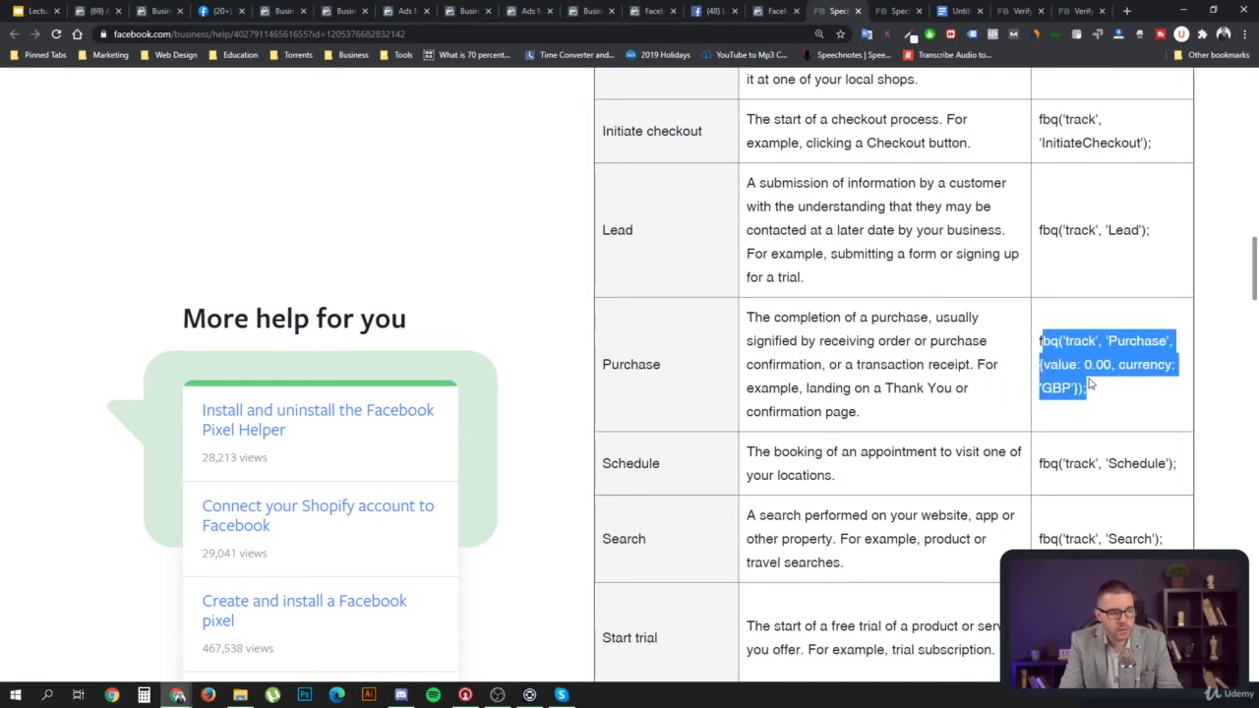
{"action": "left_click", "coordinate": [1047, 340]}
{"action": "left_click_drag", "start_coordinate": [1041, 341], "coordinate": [1088, 390]}
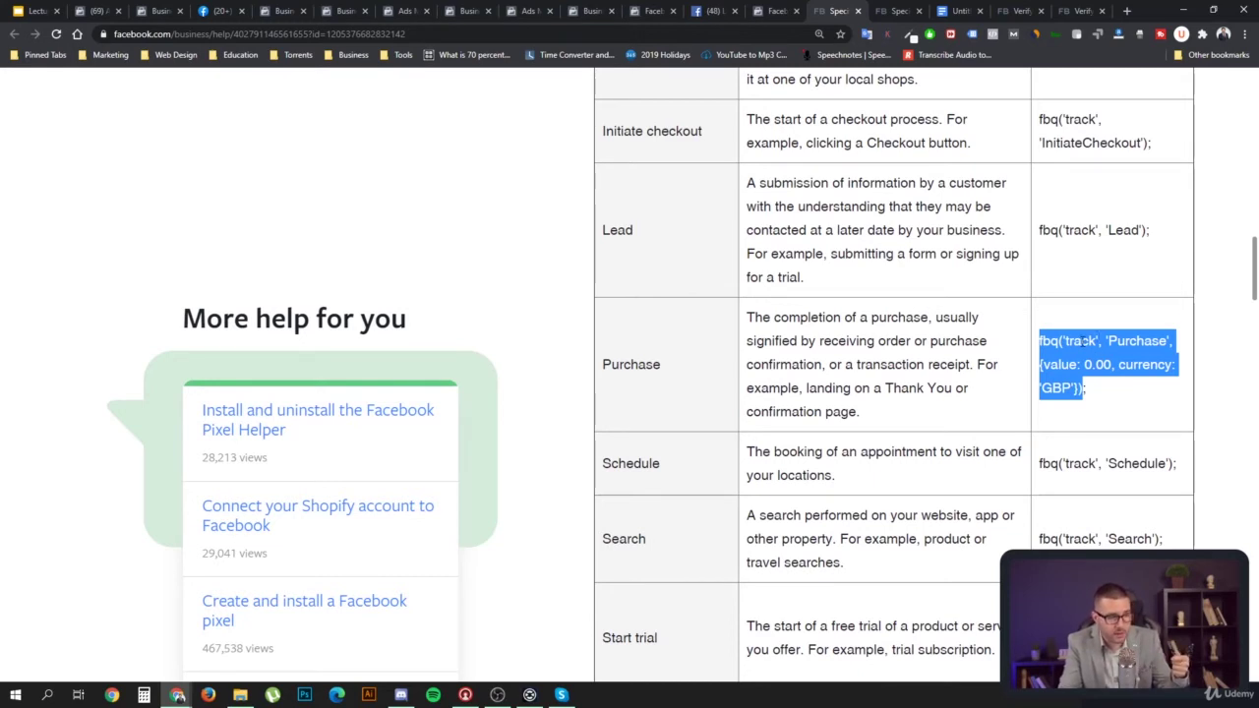
{"action": "left_click", "coordinate": [1085, 341]}
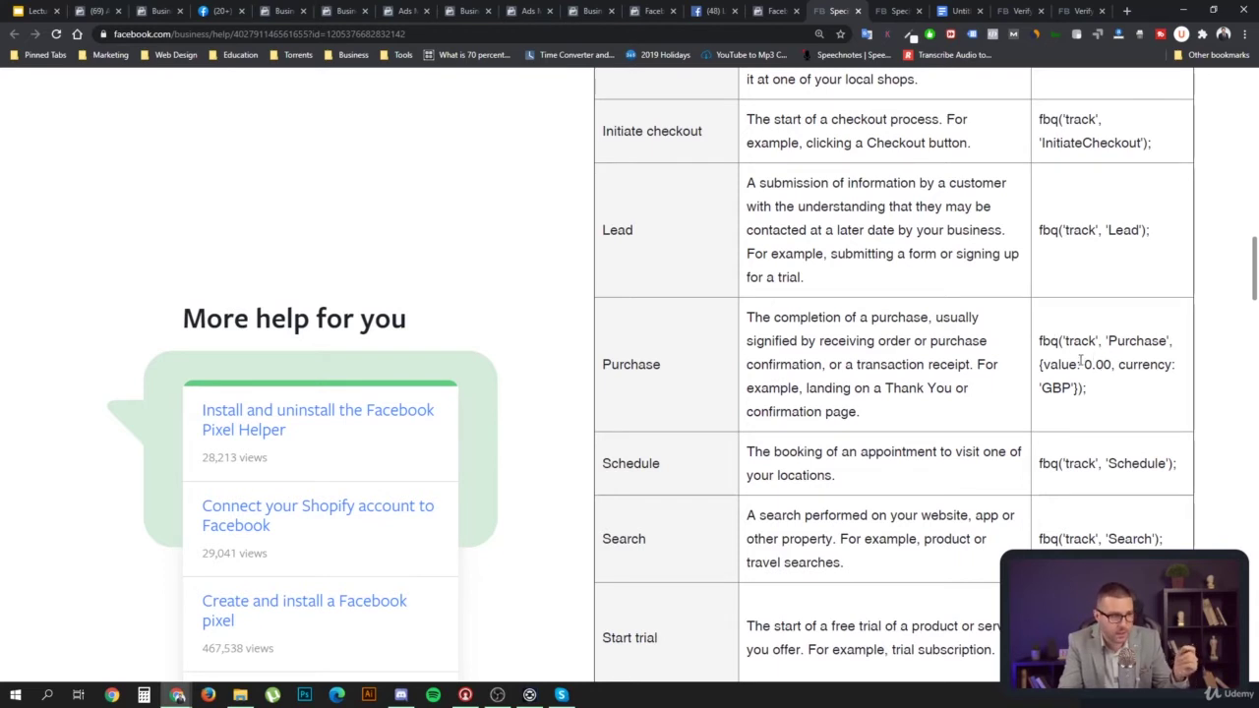
{"action": "left_click_drag", "start_coordinate": [1068, 341], "coordinate": [1113, 365]}
{"action": "left_click", "coordinate": [1148, 341]}
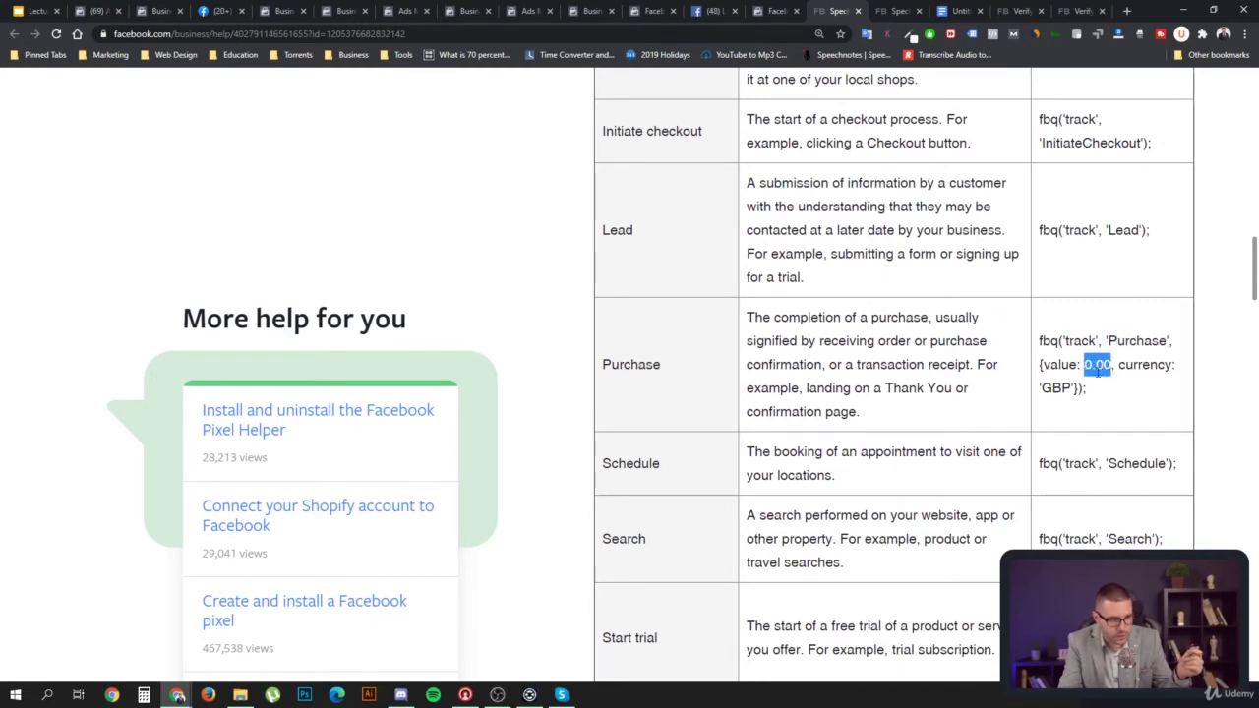
{"action": "left_click", "coordinate": [1065, 389]}
{"action": "left_click_drag", "start_coordinate": [1051, 388], "coordinate": [1072, 389]}
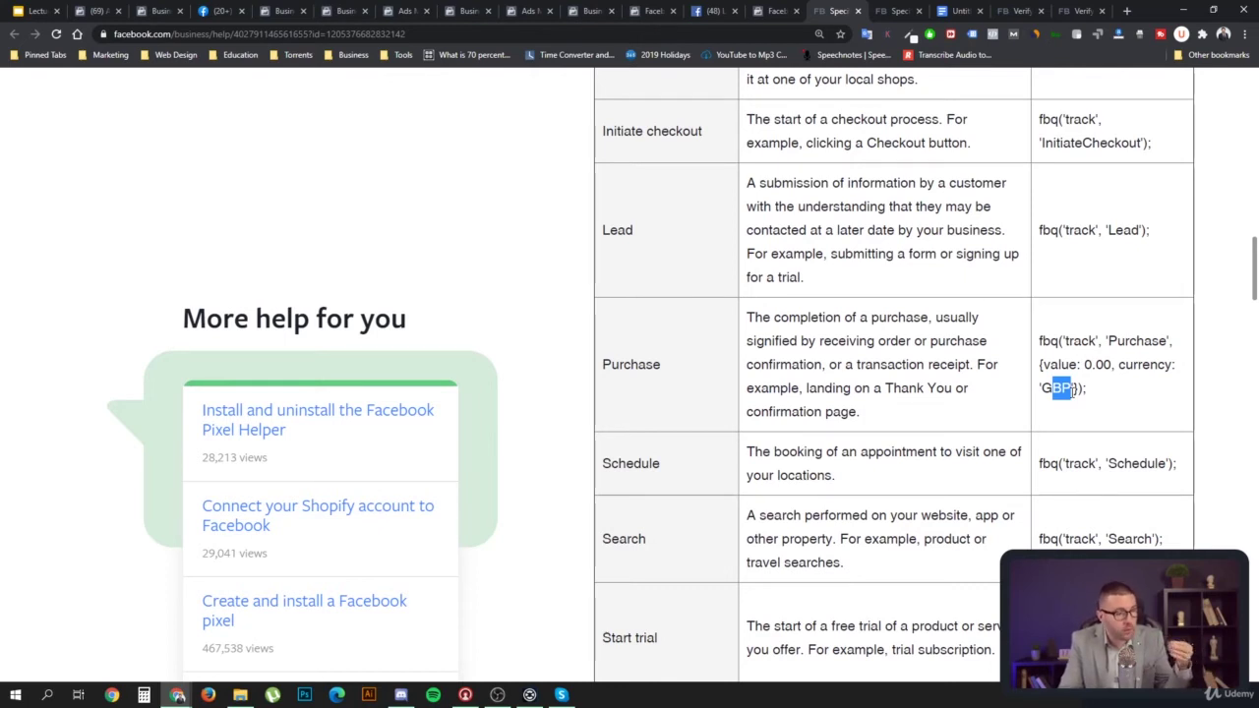
Highlight the Purchase event name, then the Lead event and its fbq('track', 'Lead') code
{"action": "left_click_drag", "start_coordinate": [691, 376], "coordinate": [605, 364]}
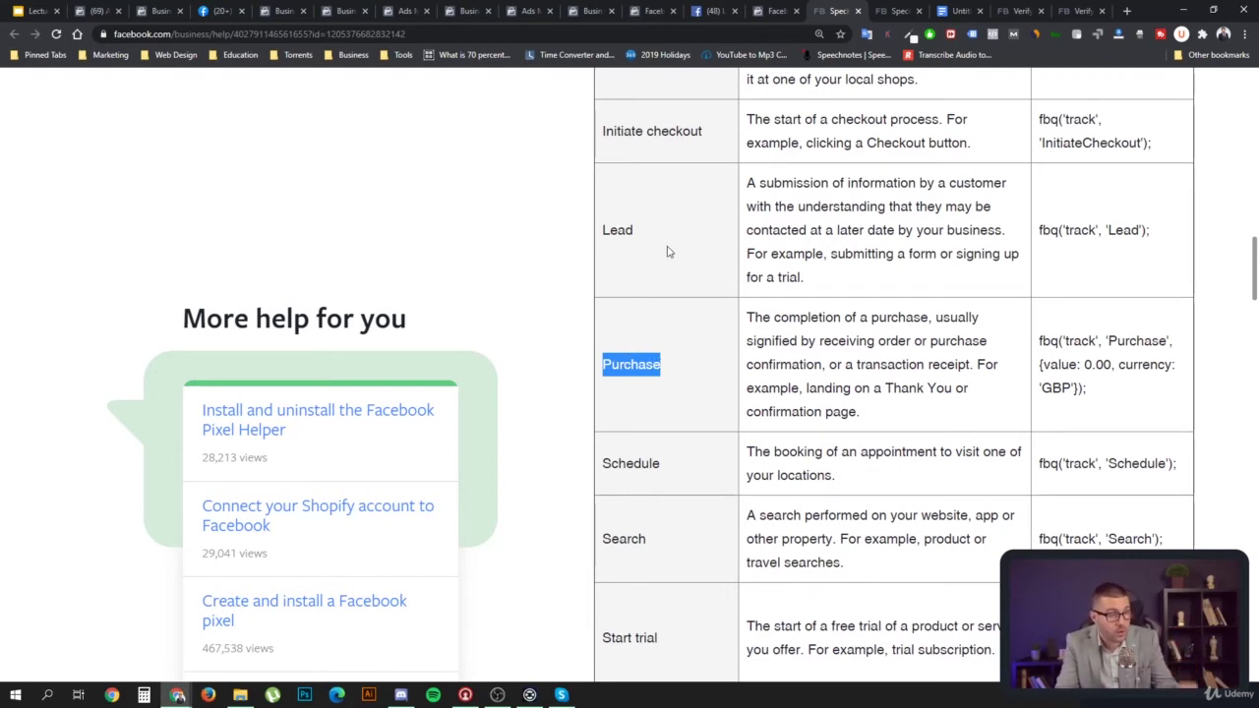
{"action": "left_click_drag", "start_coordinate": [657, 237], "coordinate": [606, 234]}
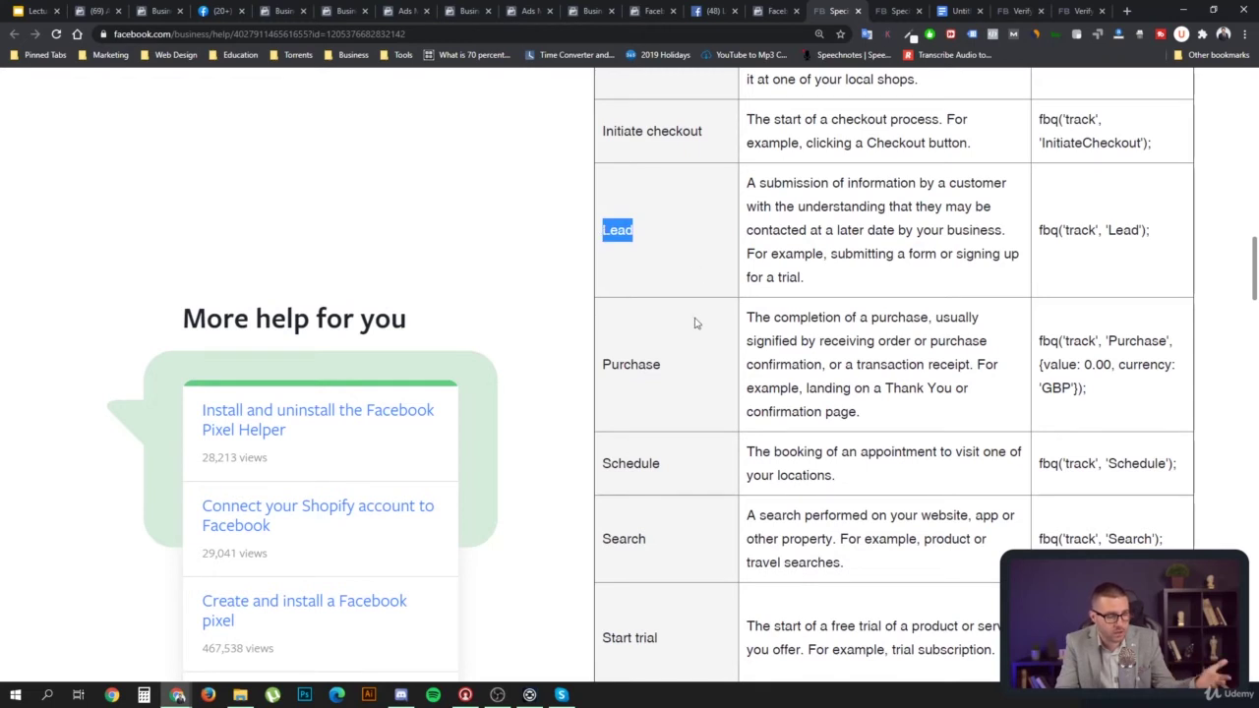
{"action": "left_click_drag", "start_coordinate": [1153, 240], "coordinate": [1040, 233]}
{"action": "left_click_drag", "start_coordinate": [667, 232], "coordinate": [602, 232]}
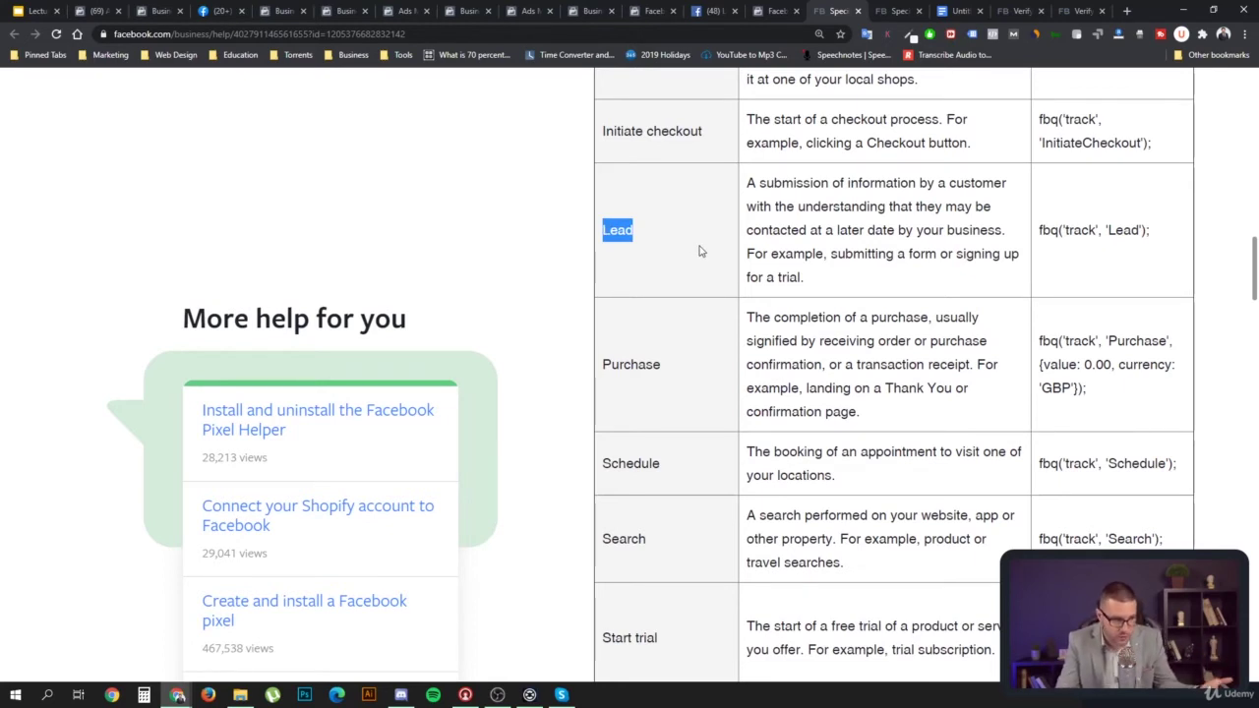
{"action": "left_click", "coordinate": [701, 367]}
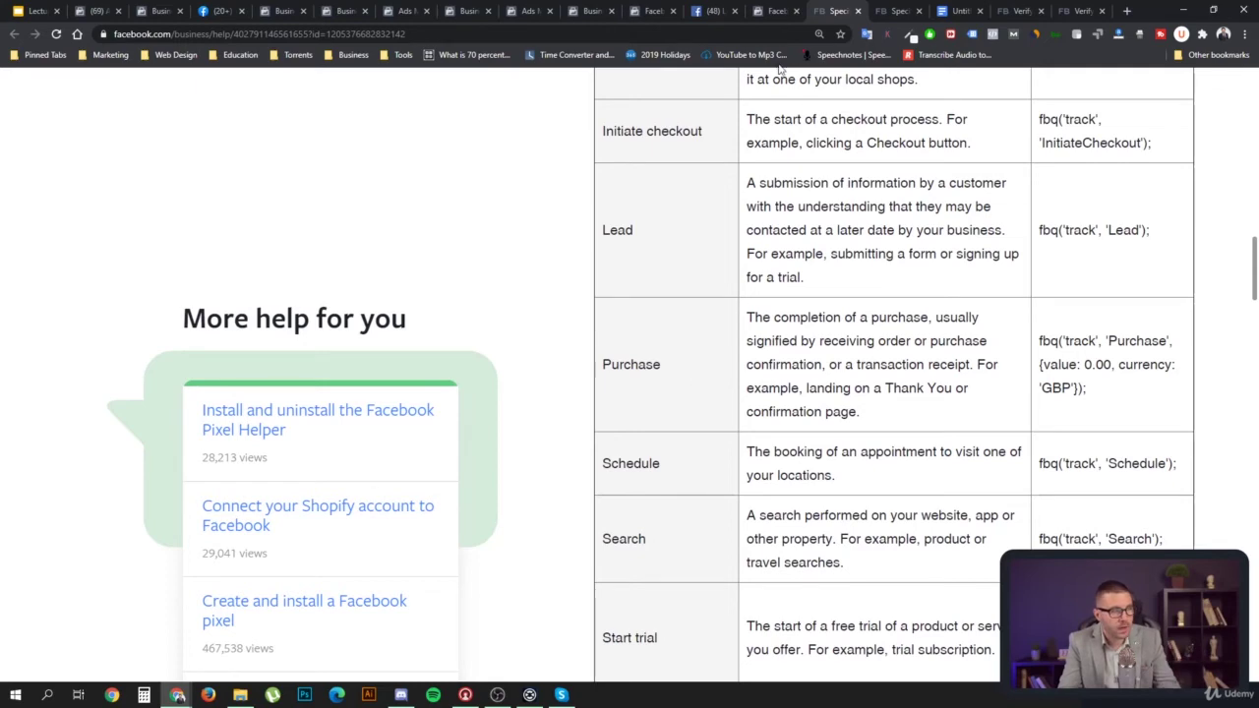
Back in Events Manager, start a Shopify partner integration and advance to its settings step
{"action": "left_click", "coordinate": [774, 11]}
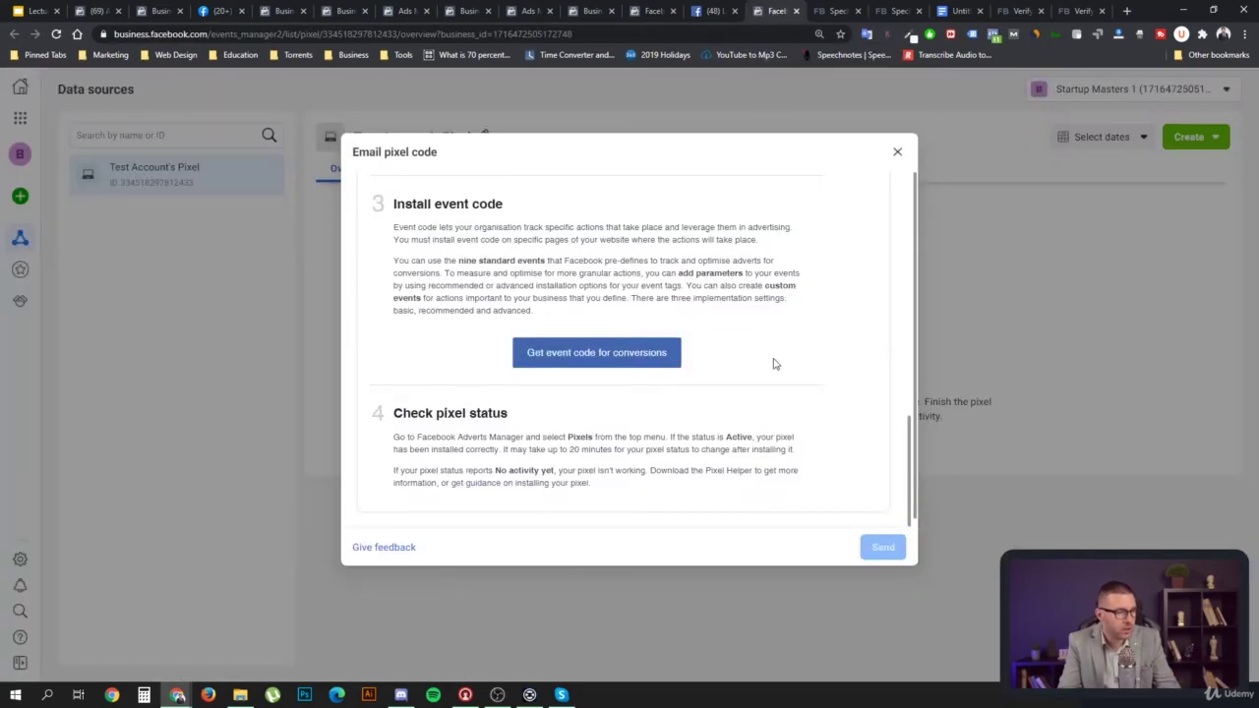
{"action": "left_click", "coordinate": [897, 152]}
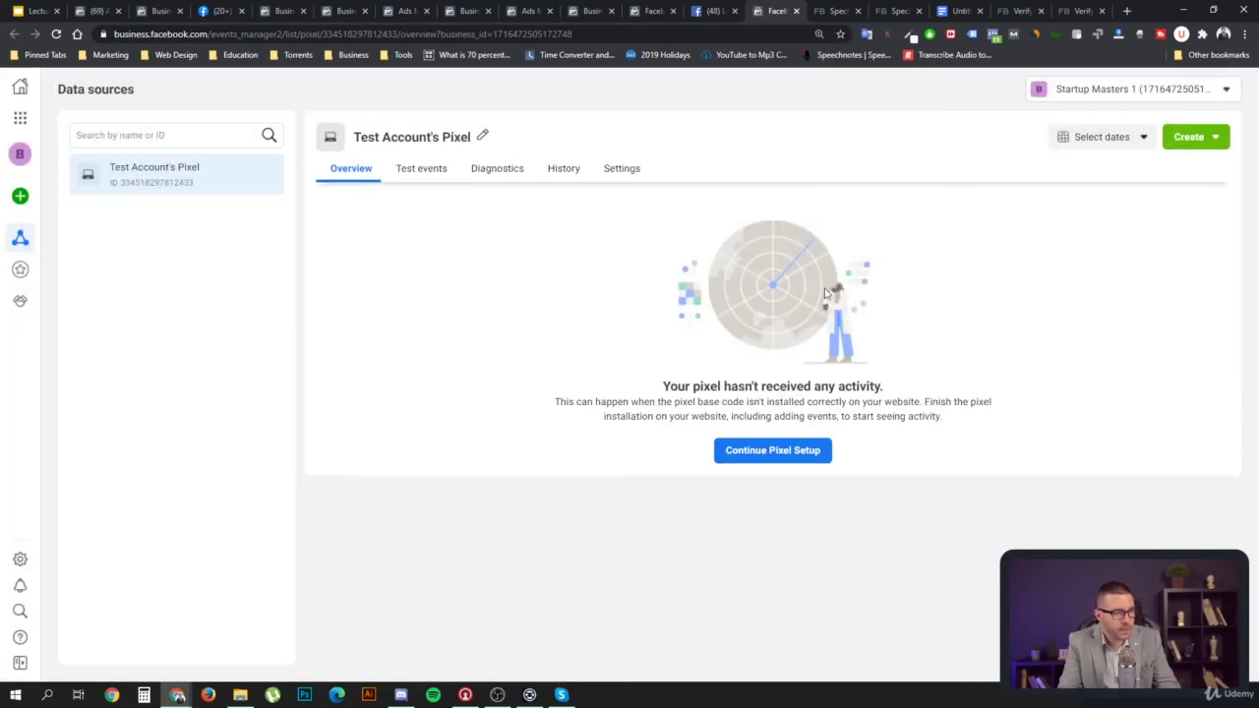
{"action": "left_click", "coordinate": [786, 453]}
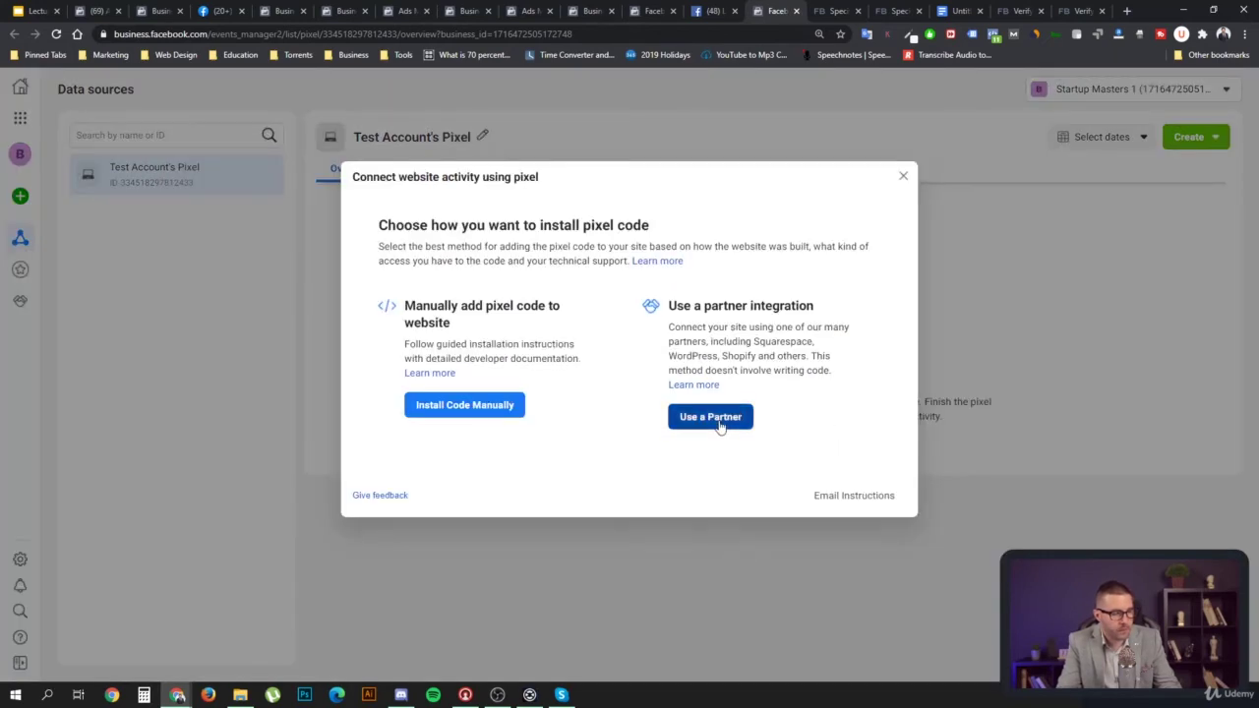
{"action": "left_click", "coordinate": [734, 417]}
{"action": "scroll", "coordinate": [569, 412], "scroll_direction": "down", "scroll_amount": 3}
{"action": "left_click", "coordinate": [464, 304]}
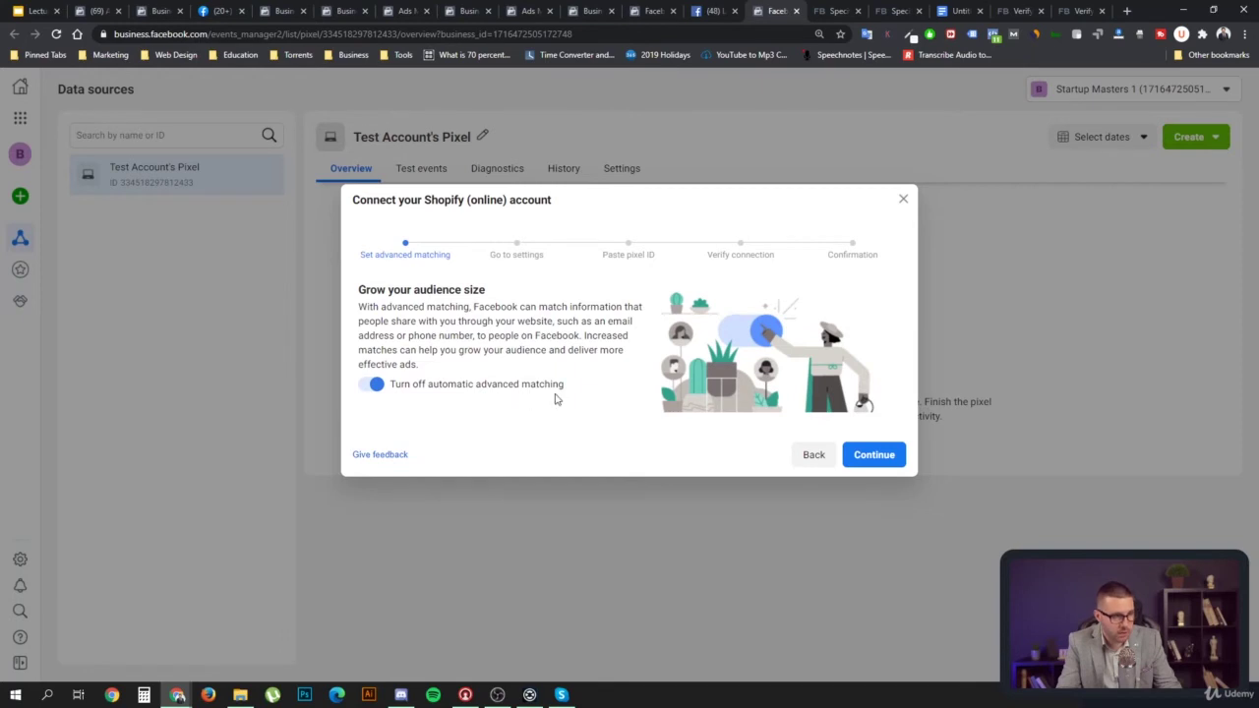
{"action": "left_click", "coordinate": [872, 456]}
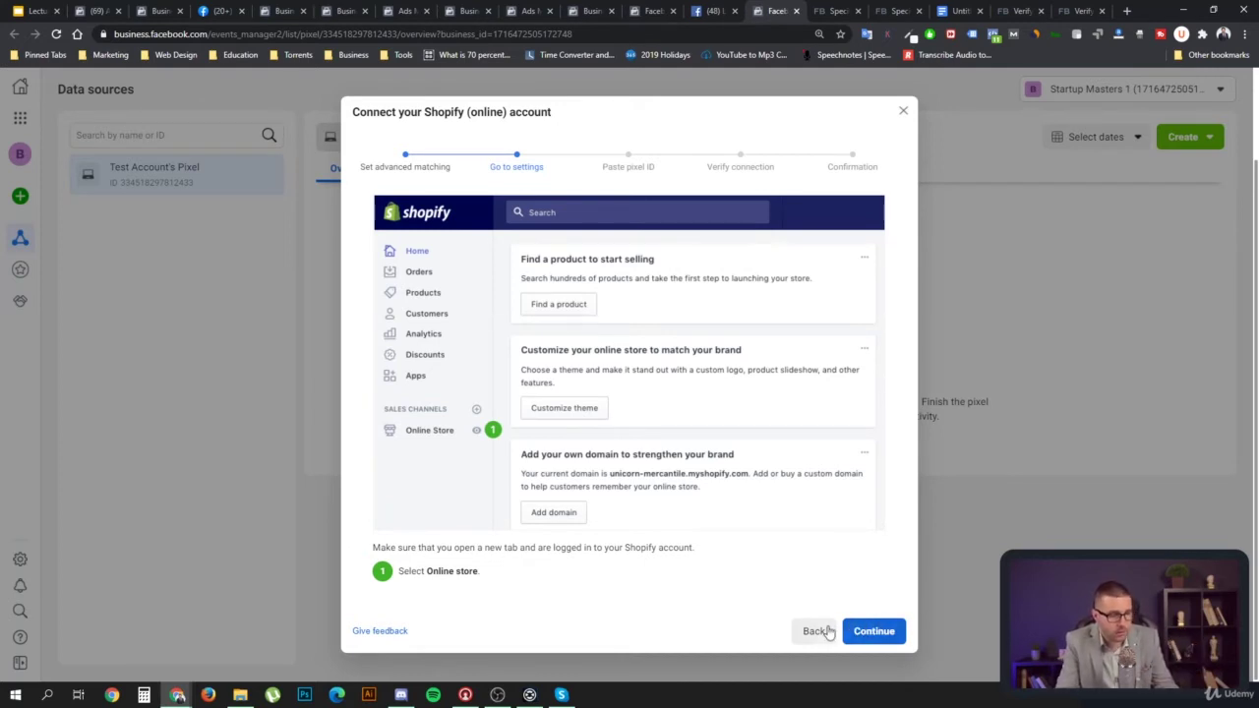
Abandon the Shopify setup, choose Email Instructions and open the conversion event code help page
{"action": "left_click", "coordinate": [814, 634]}
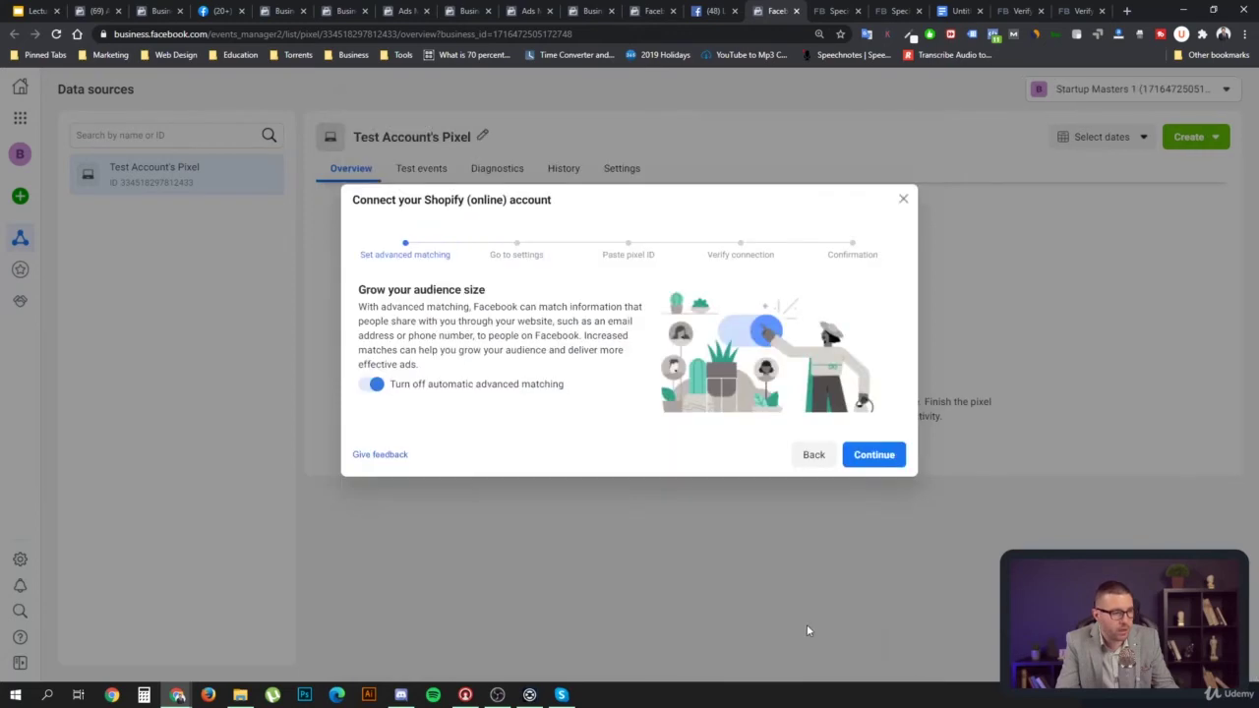
{"action": "left_click", "coordinate": [813, 454]}
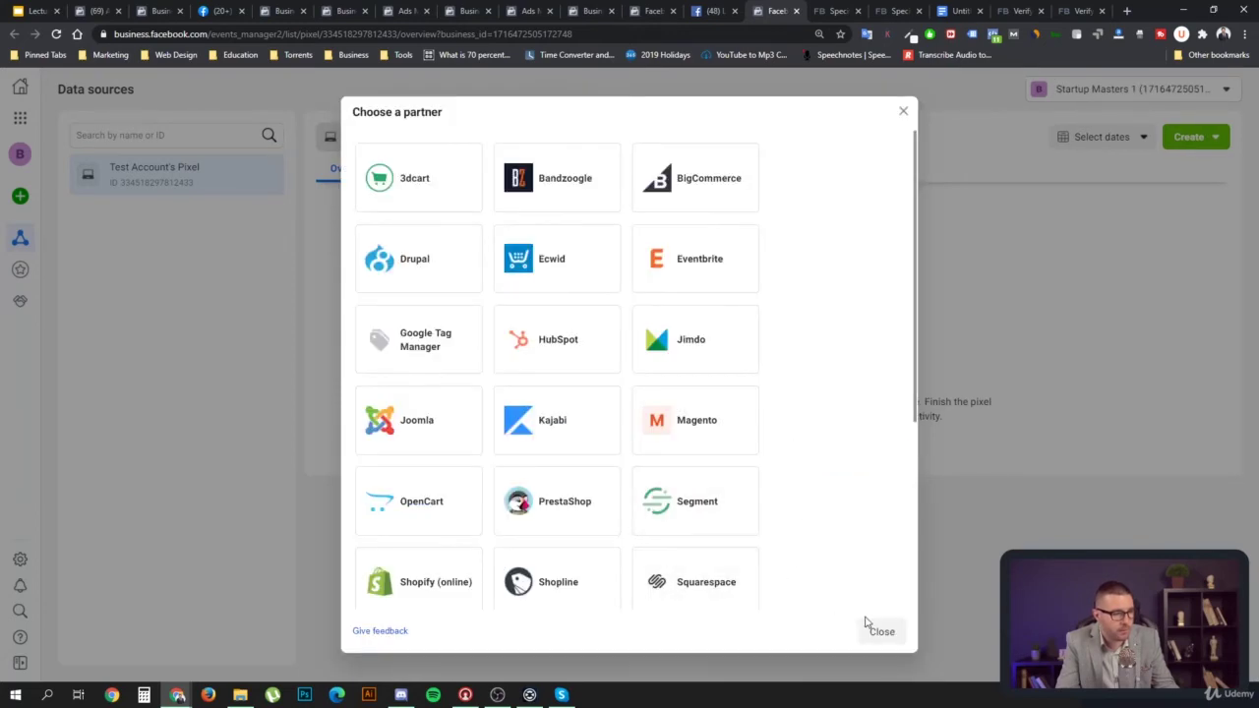
{"action": "left_click", "coordinate": [876, 633]}
{"action": "left_click", "coordinate": [790, 454]}
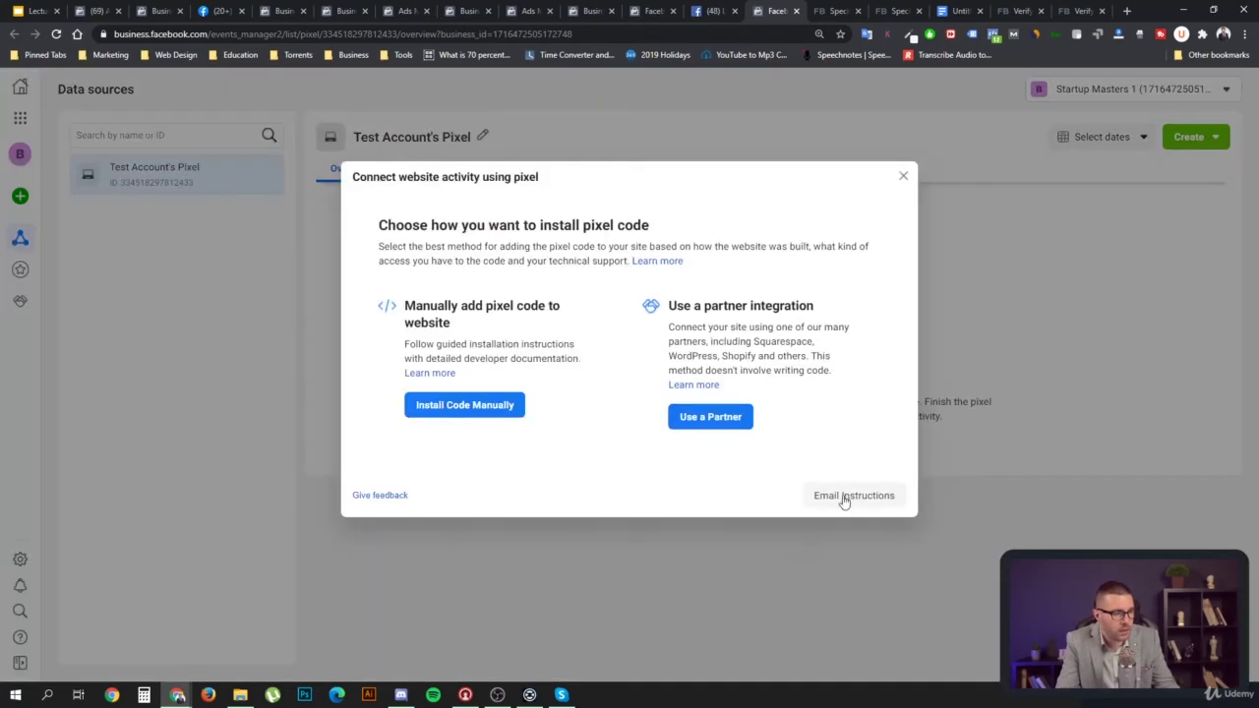
{"action": "left_click", "coordinate": [844, 497]}
{"action": "scroll", "coordinate": [788, 452], "scroll_direction": "down", "scroll_amount": 10}
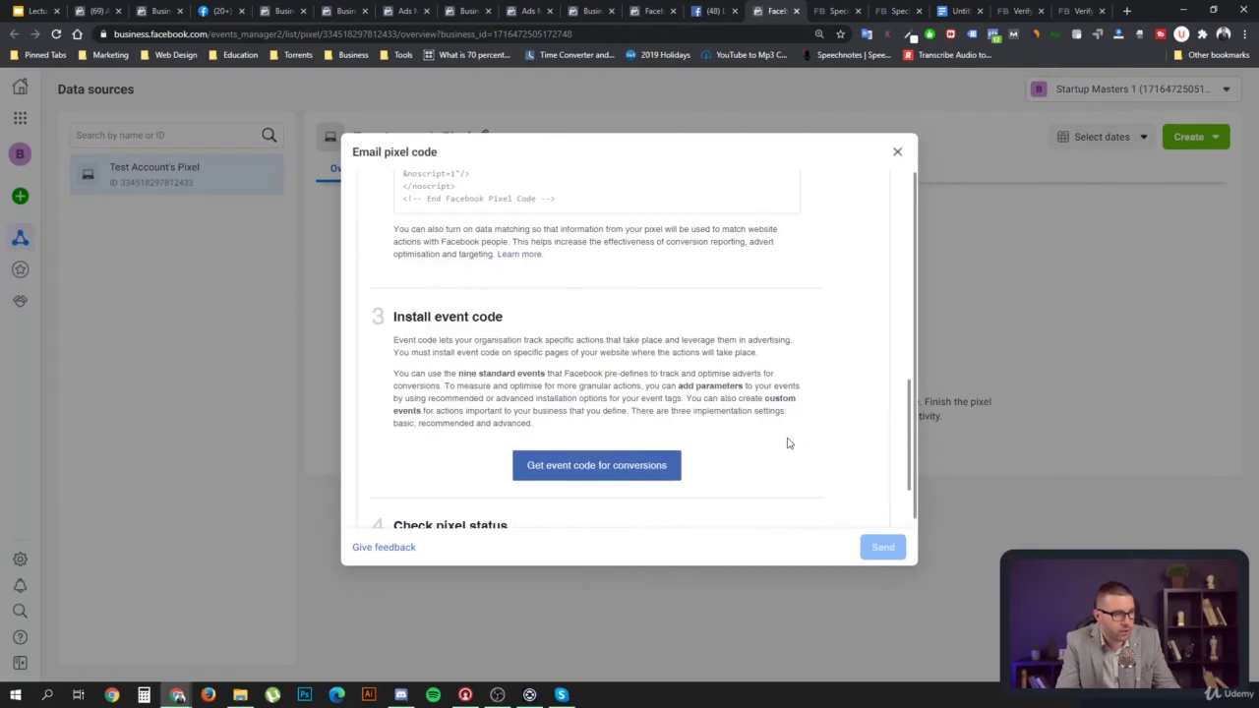
{"action": "left_click", "coordinate": [615, 465]}
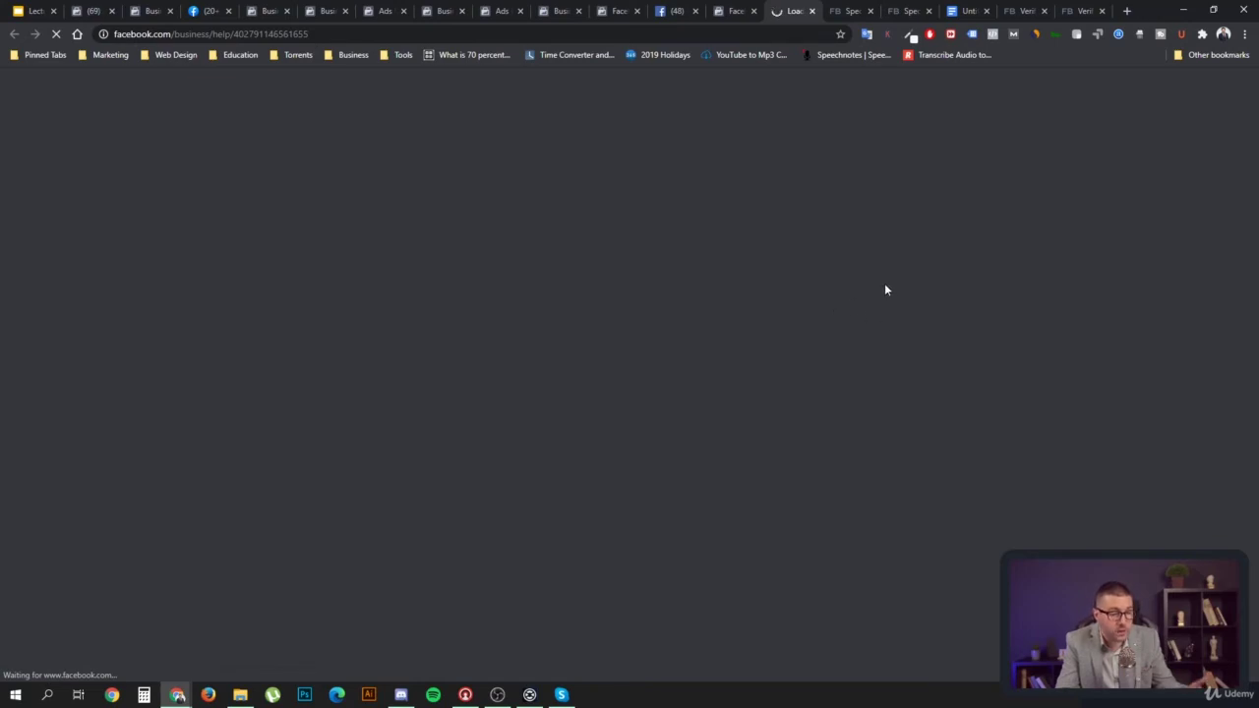
Review the Standard events table, selecting Complete registration, then return to the Events Manager tab
{"action": "scroll", "coordinate": [900, 311], "scroll_direction": "down", "scroll_amount": 10}
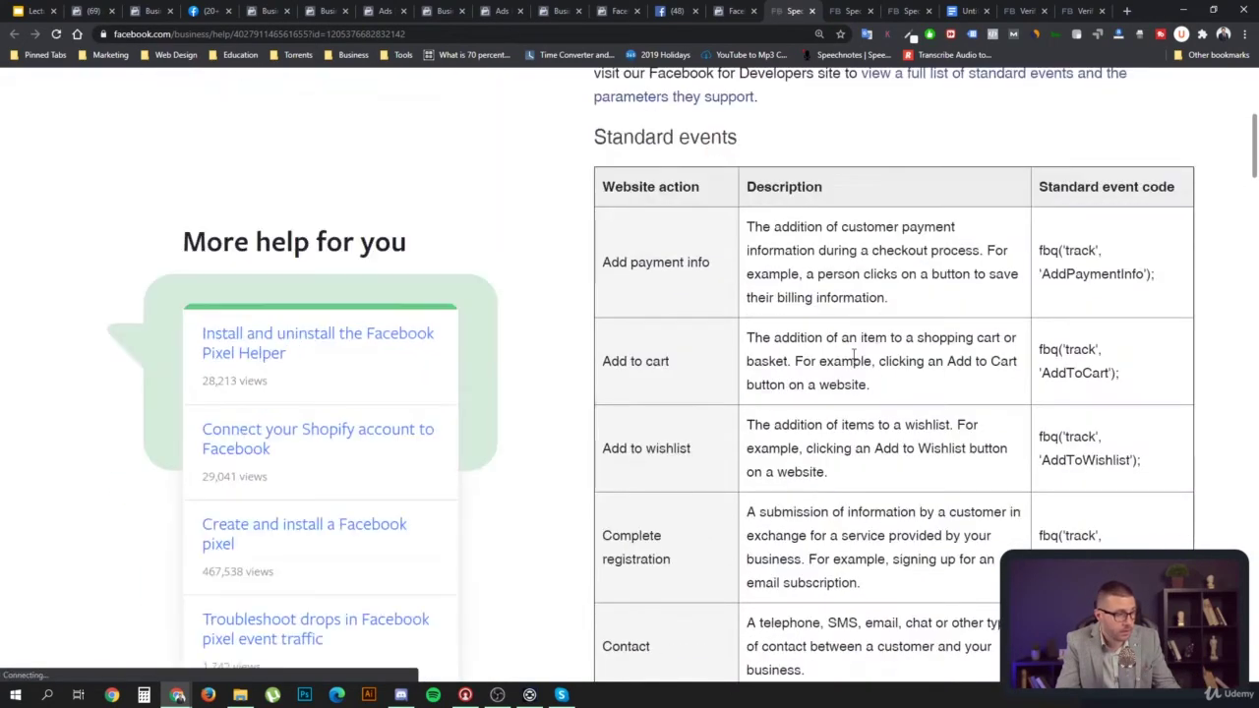
{"action": "scroll", "coordinate": [852, 356], "scroll_direction": "down", "scroll_amount": 12}
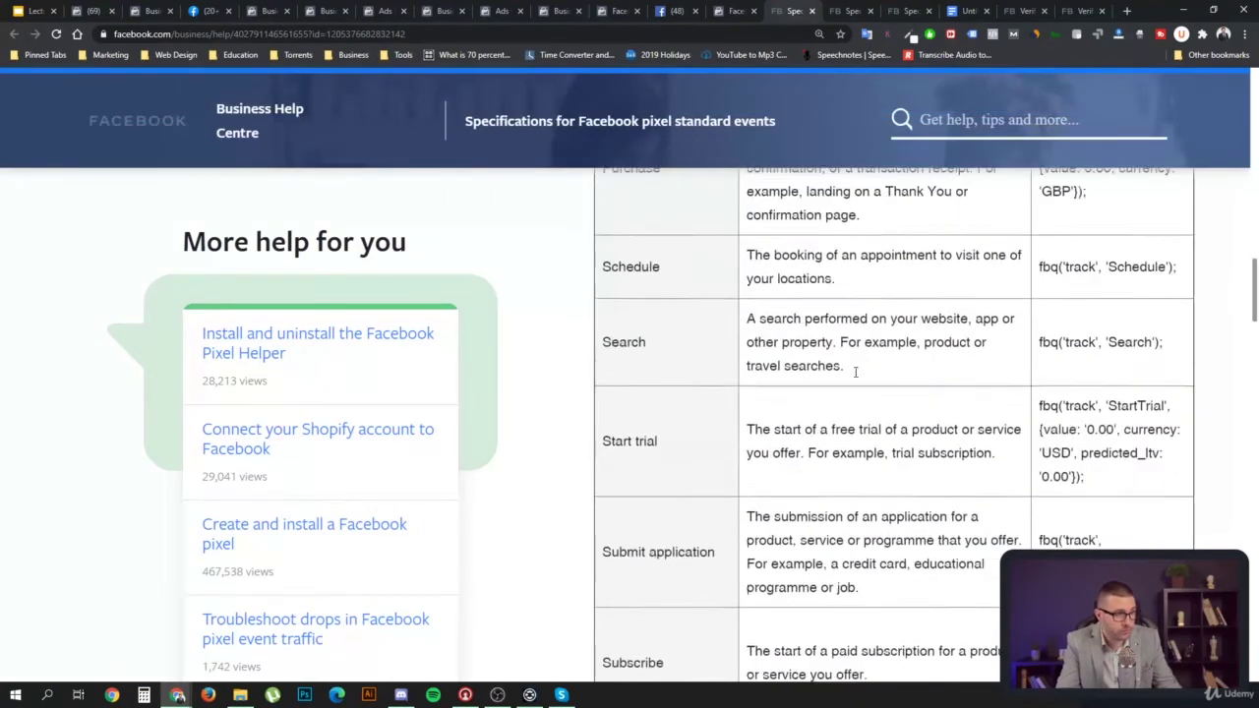
{"action": "scroll", "coordinate": [854, 382], "scroll_direction": "up", "scroll_amount": 3}
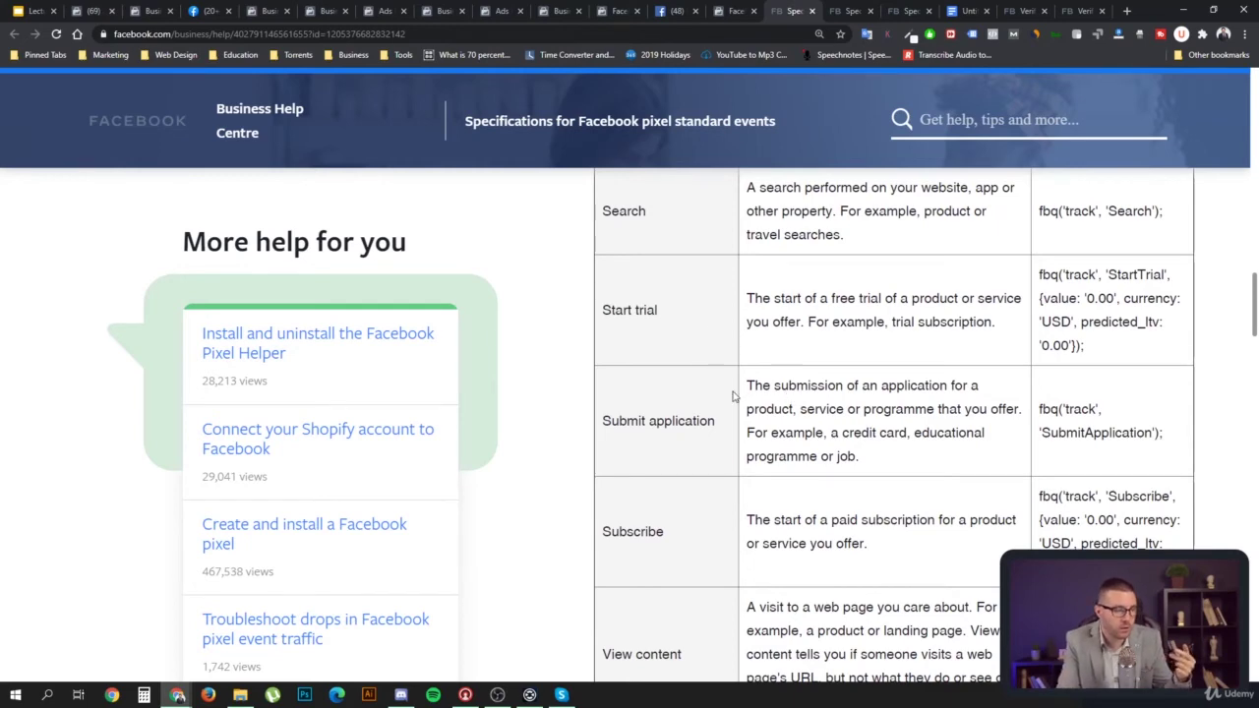
{"action": "scroll", "coordinate": [709, 396], "scroll_direction": "up", "scroll_amount": 3}
{"action": "scroll", "coordinate": [703, 402], "scroll_direction": "up", "scroll_amount": 6}
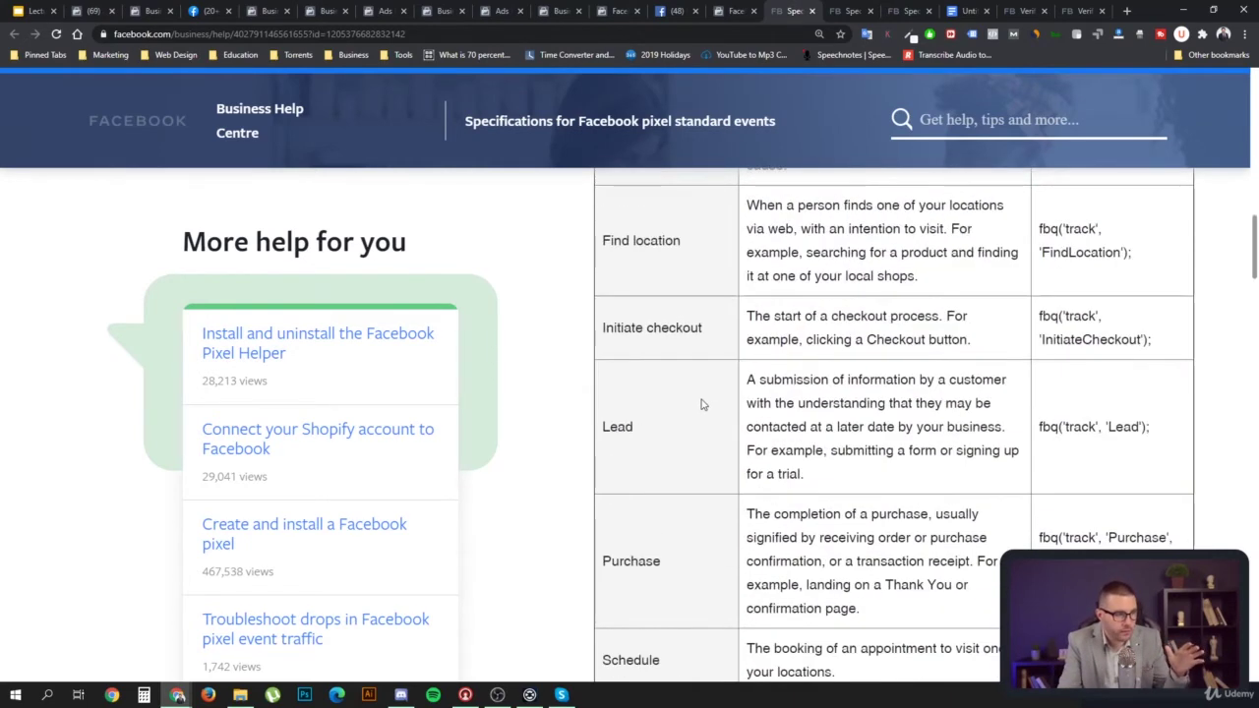
{"action": "scroll", "coordinate": [713, 395], "scroll_direction": "up", "scroll_amount": 2}
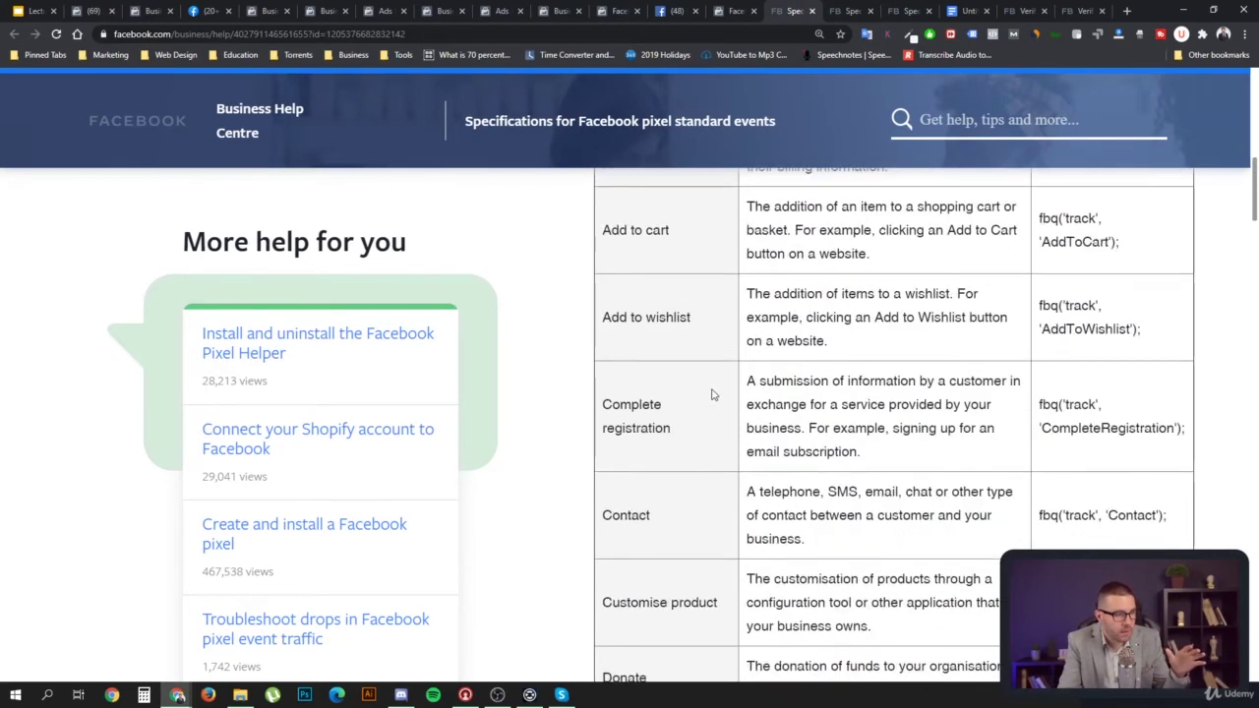
{"action": "left_click_drag", "start_coordinate": [682, 507], "coordinate": [604, 475]}
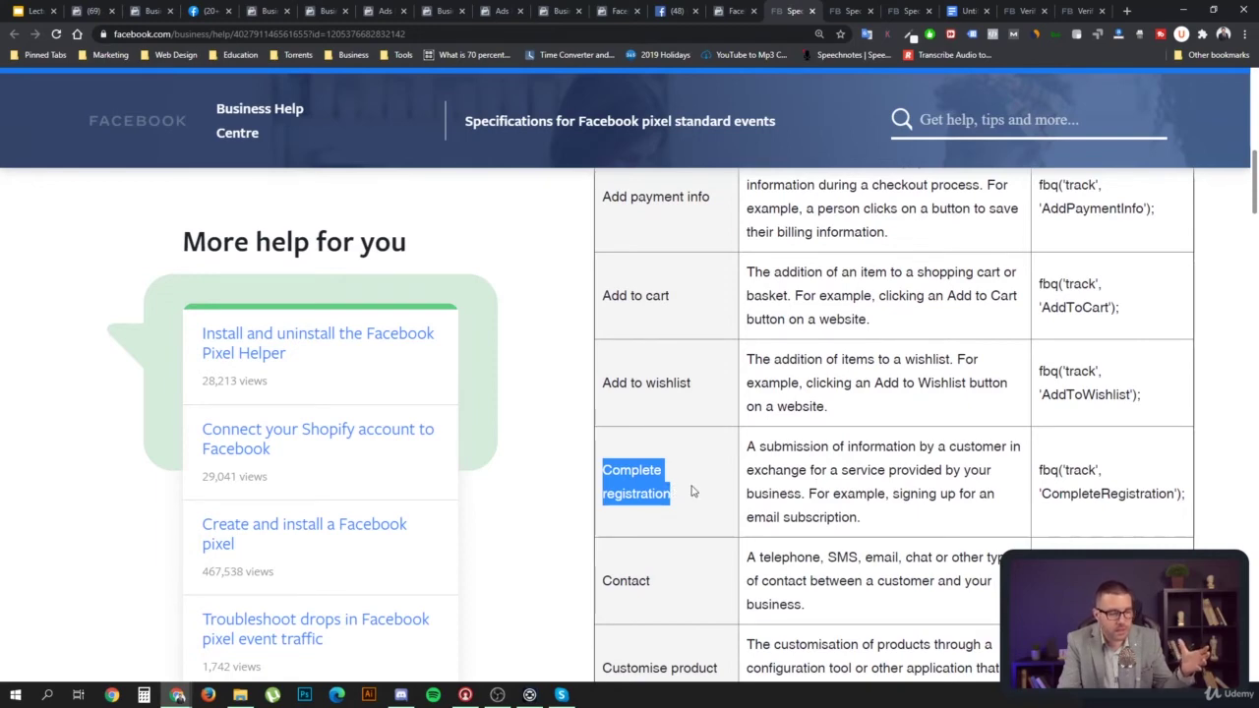
{"action": "scroll", "coordinate": [692, 491], "scroll_direction": "down", "scroll_amount": 5}
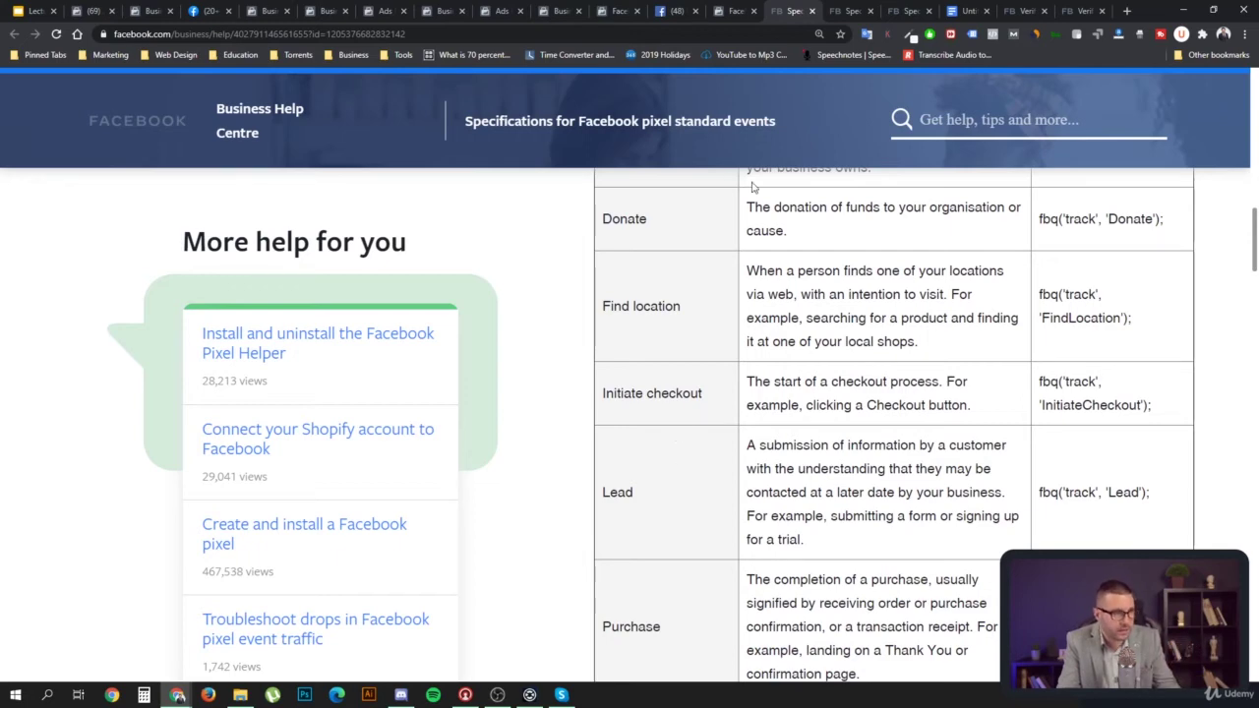
{"action": "left_click", "coordinate": [734, 14]}
{"action": "scroll", "coordinate": [777, 379], "scroll_direction": "down", "scroll_amount": 2}
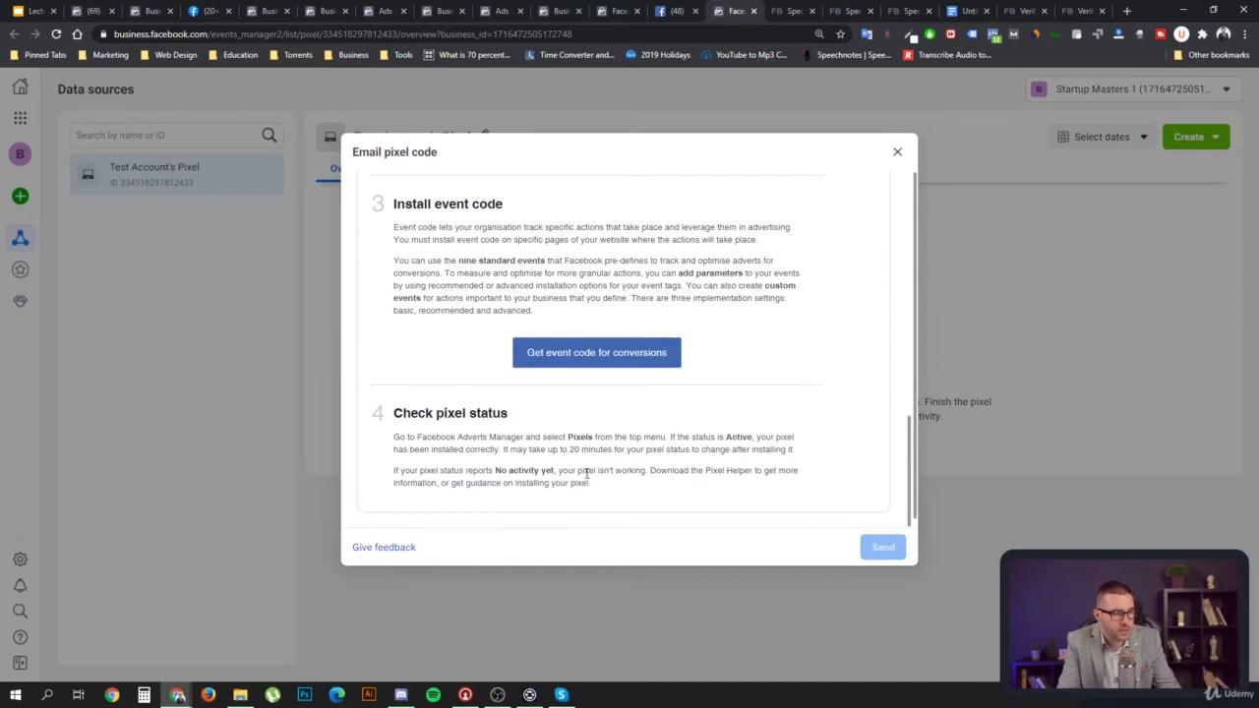
Close the email dialog, review the pixel's Diagnostics description, and return to Overview
{"action": "left_click", "coordinate": [898, 151]}
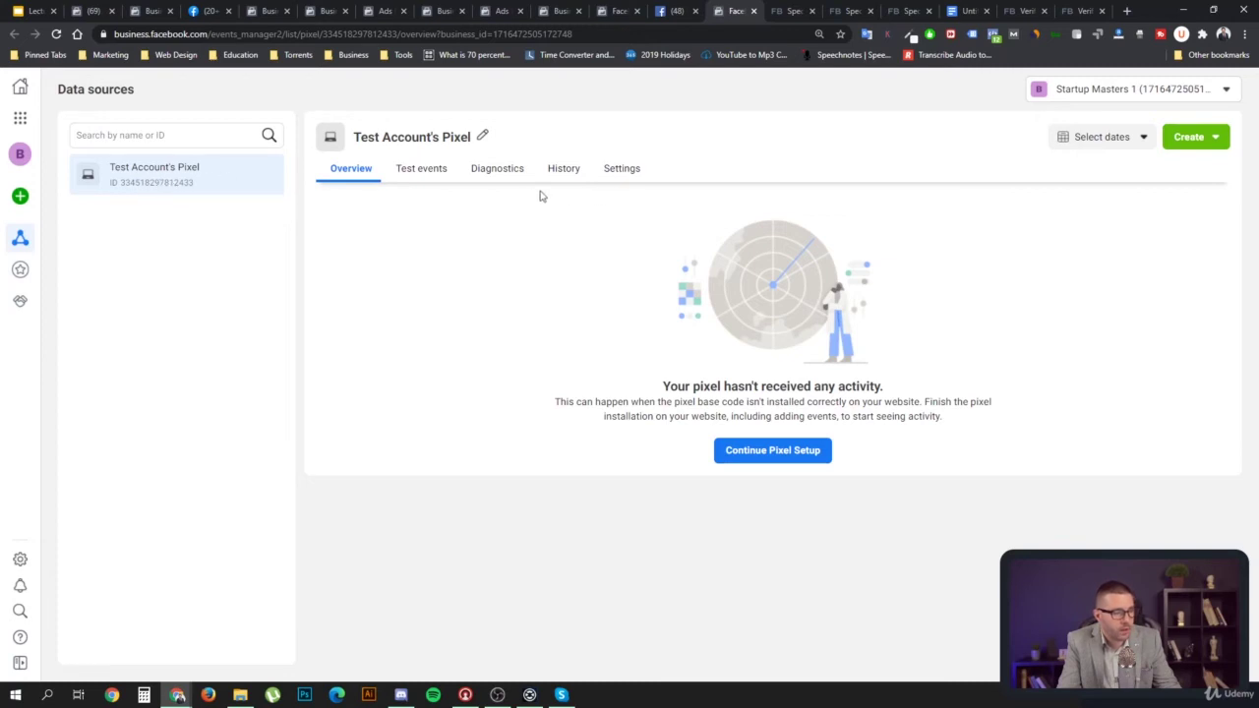
{"action": "left_click", "coordinate": [496, 174]}
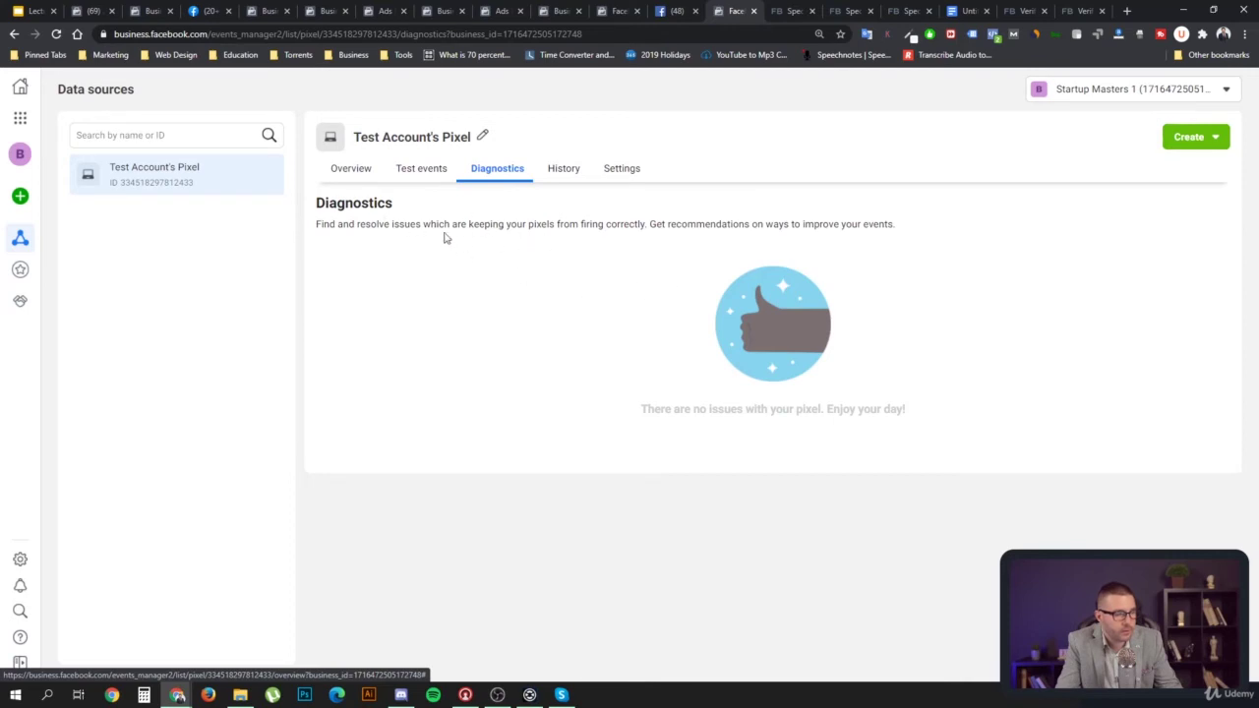
{"action": "left_click_drag", "start_coordinate": [322, 224], "coordinate": [945, 227]}
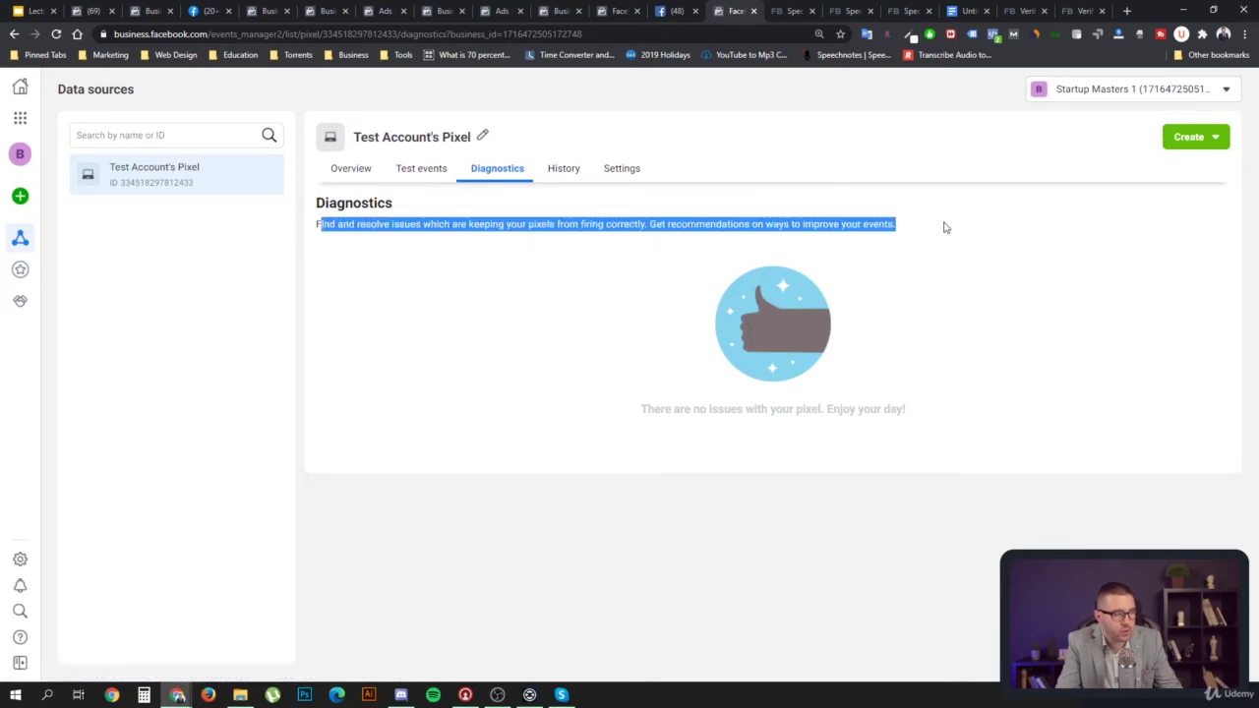
{"action": "left_click", "coordinate": [608, 331]}
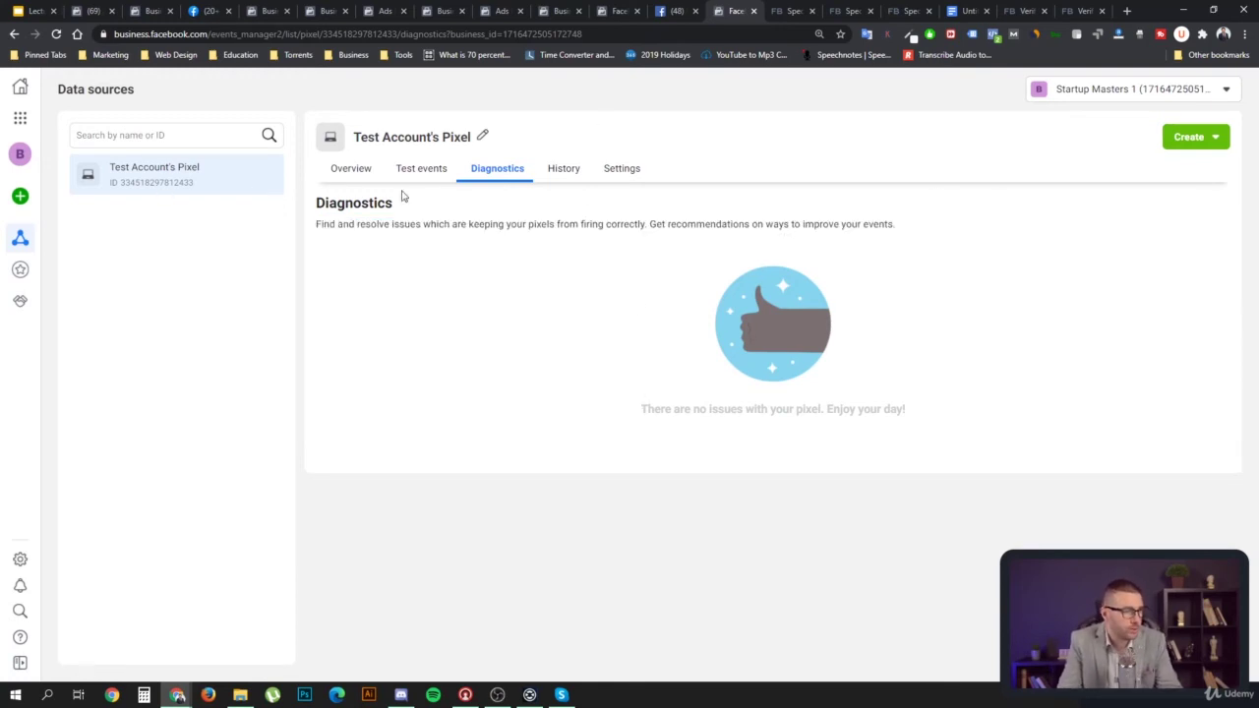
{"action": "left_click", "coordinate": [355, 169]}
Copy the pixel base code via Install Code Manually, then open a new browser tab
{"action": "left_click", "coordinate": [775, 452]}
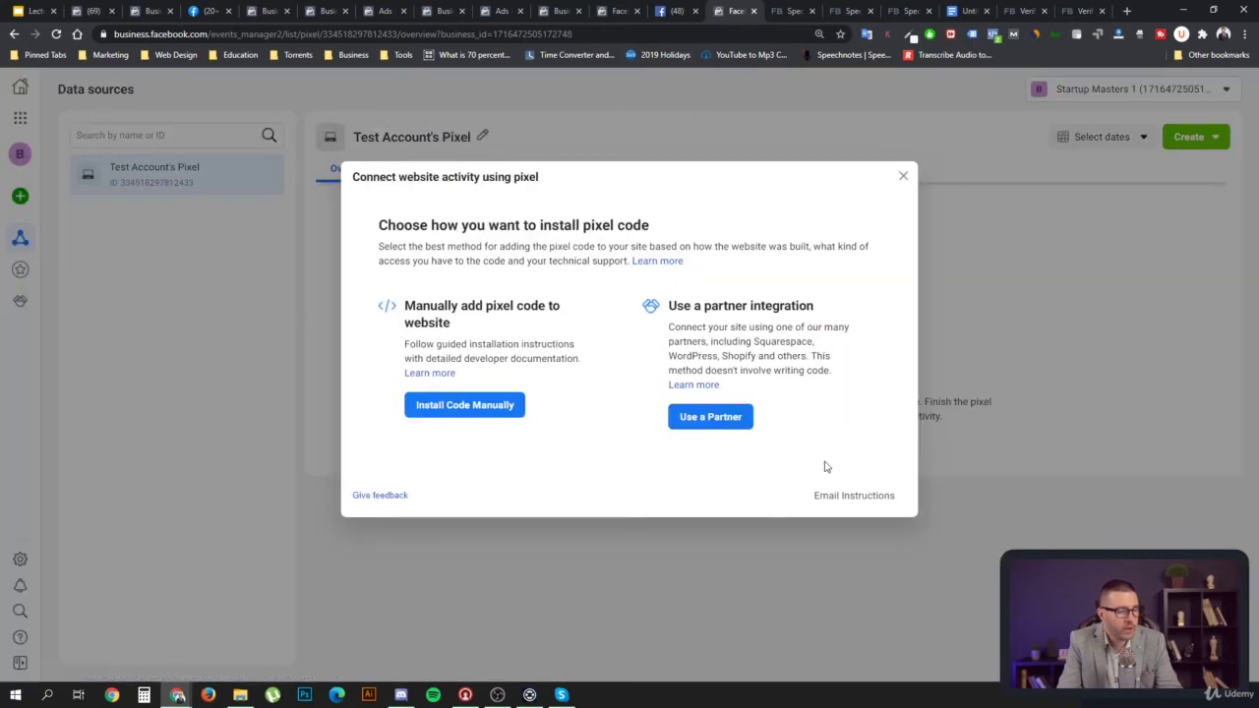
{"action": "left_click", "coordinate": [460, 423]}
{"action": "left_click", "coordinate": [435, 420]}
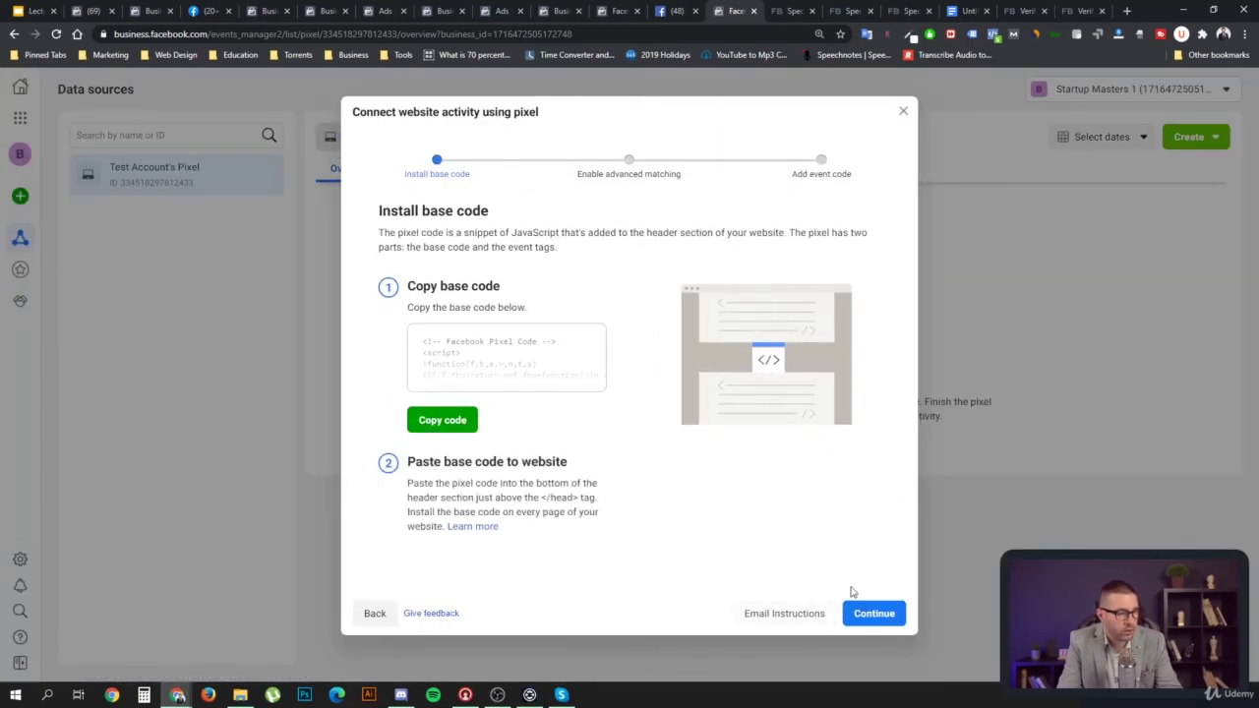
{"action": "left_click", "coordinate": [903, 112]}
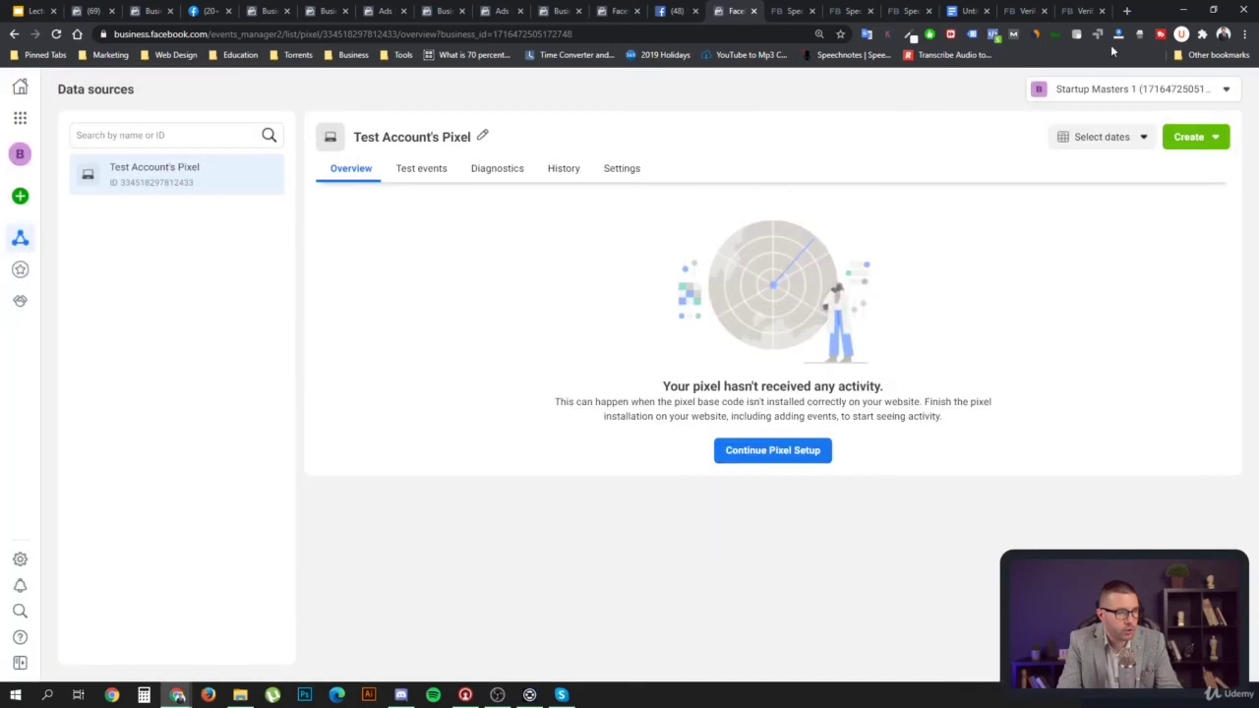
{"action": "left_click", "coordinate": [1127, 11]}
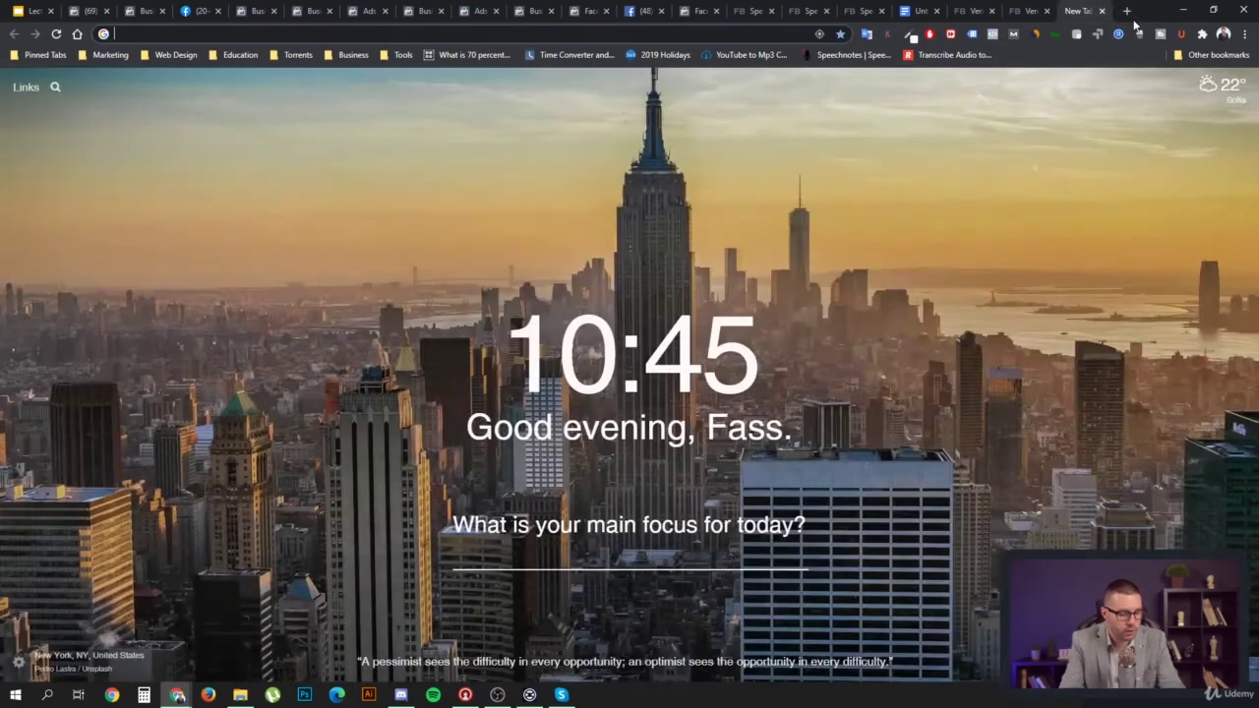
Load startup-masters.com in the new tab and view its HTML source with Ctrl+U
{"action": "type", "text": "sta"}
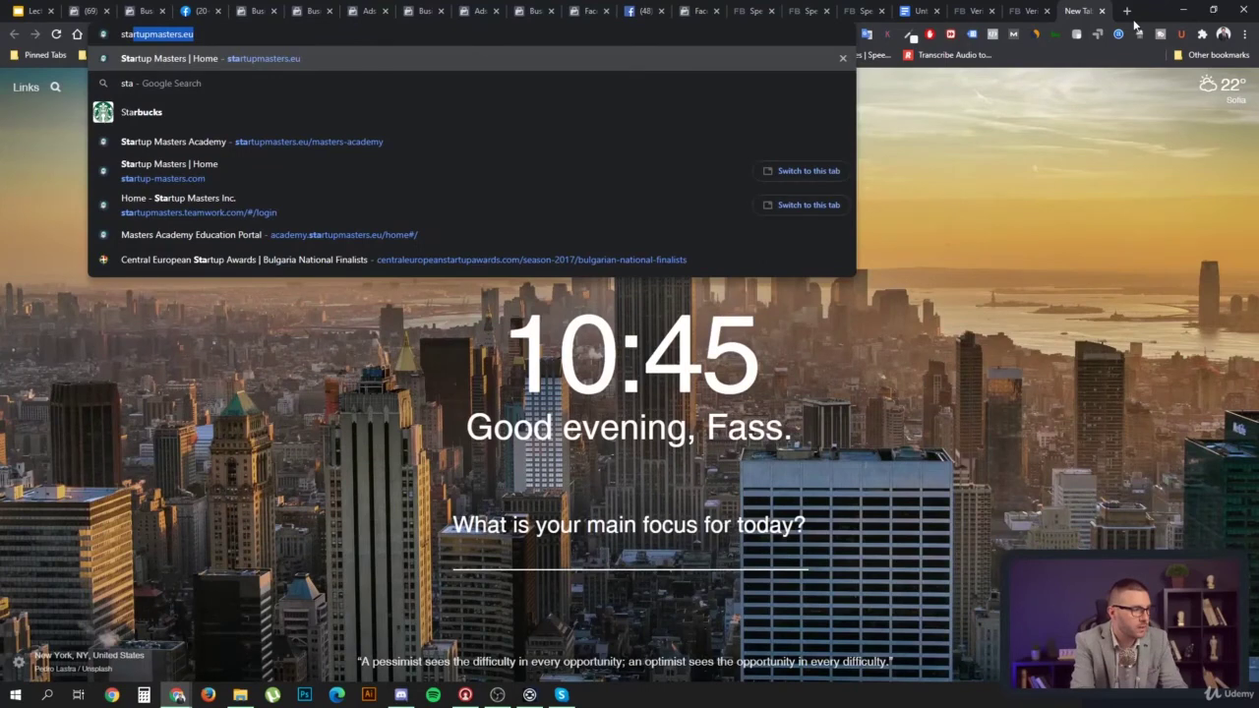
{"action": "key", "text": "Down"}
{"action": "key", "text": "Down"}
{"action": "key", "text": "Down"}
{"action": "key", "text": "Down"}
{"action": "key", "text": "Return"}
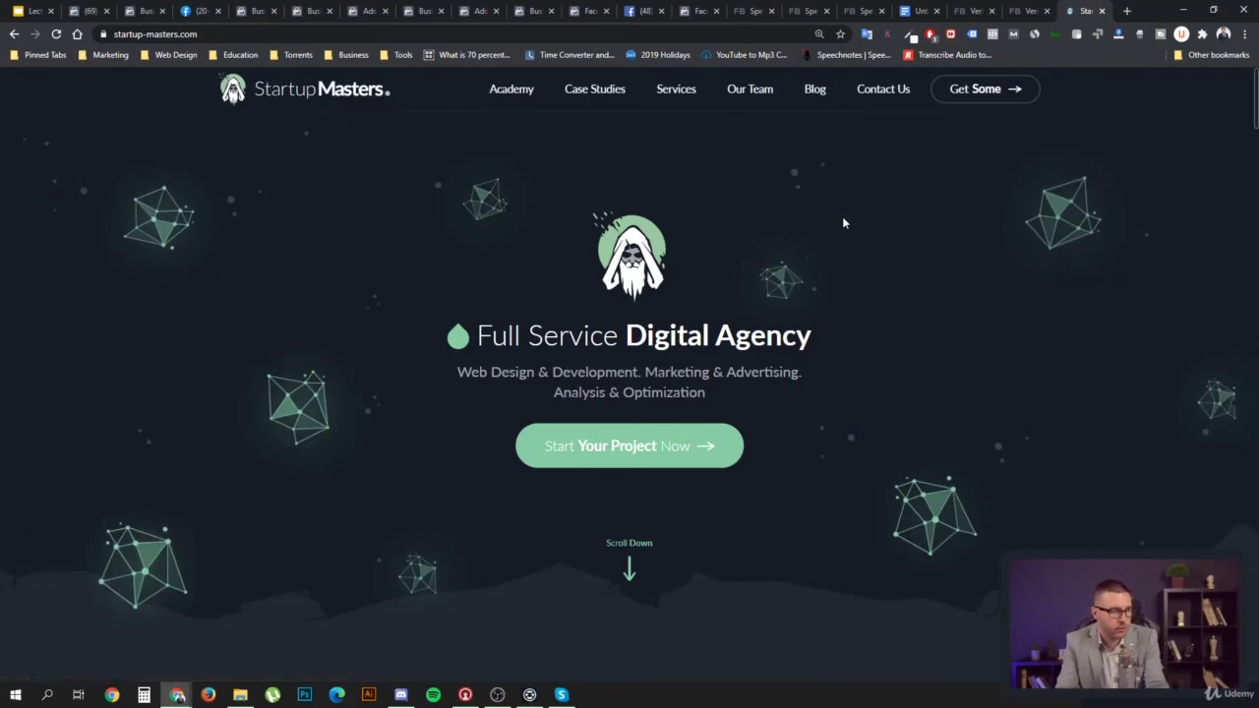
{"action": "key", "text": "ctrl+u"}
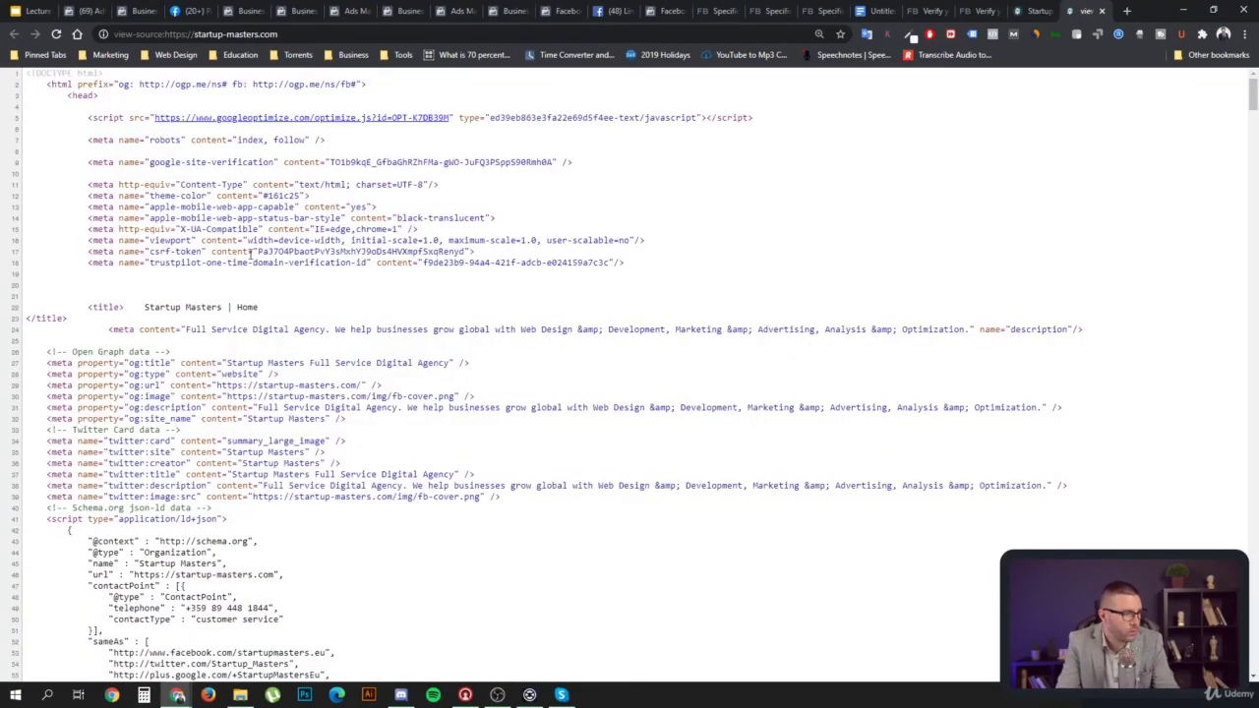
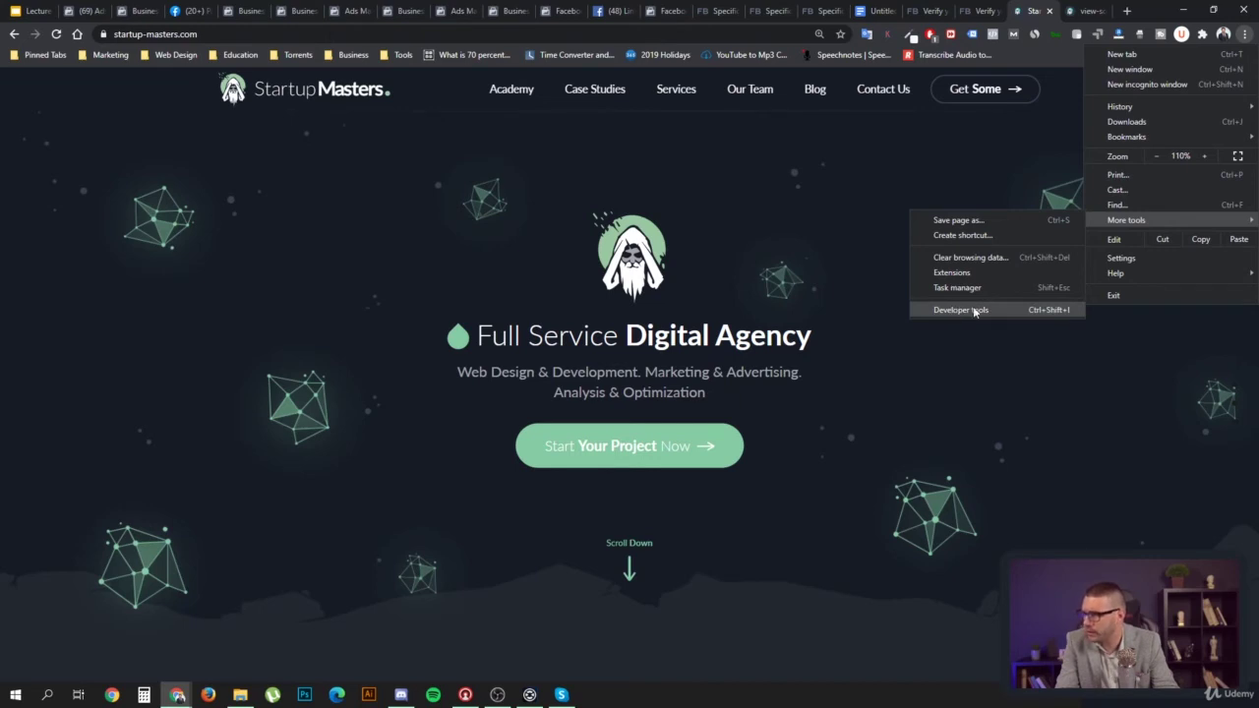
Open developer tools on the Startup Masters page, view Elements, then go to the view-source tab
{"action": "left_click", "coordinate": [960, 310]}
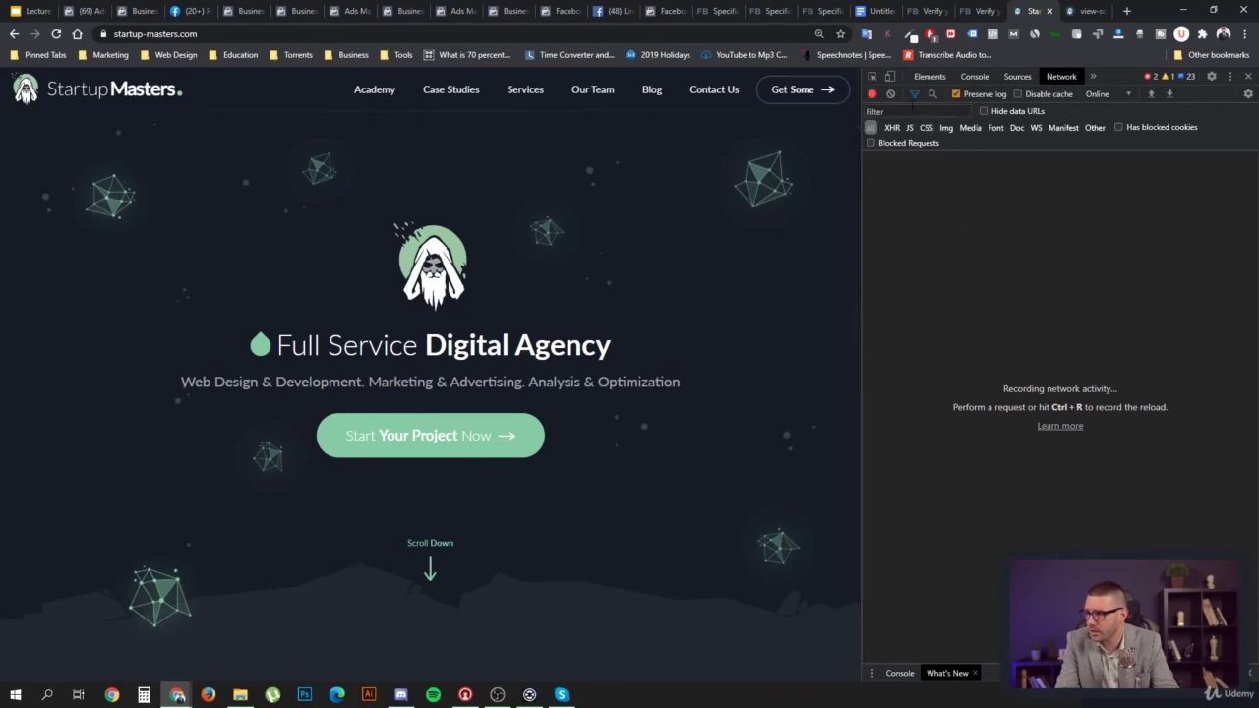
{"action": "left_click", "coordinate": [930, 77]}
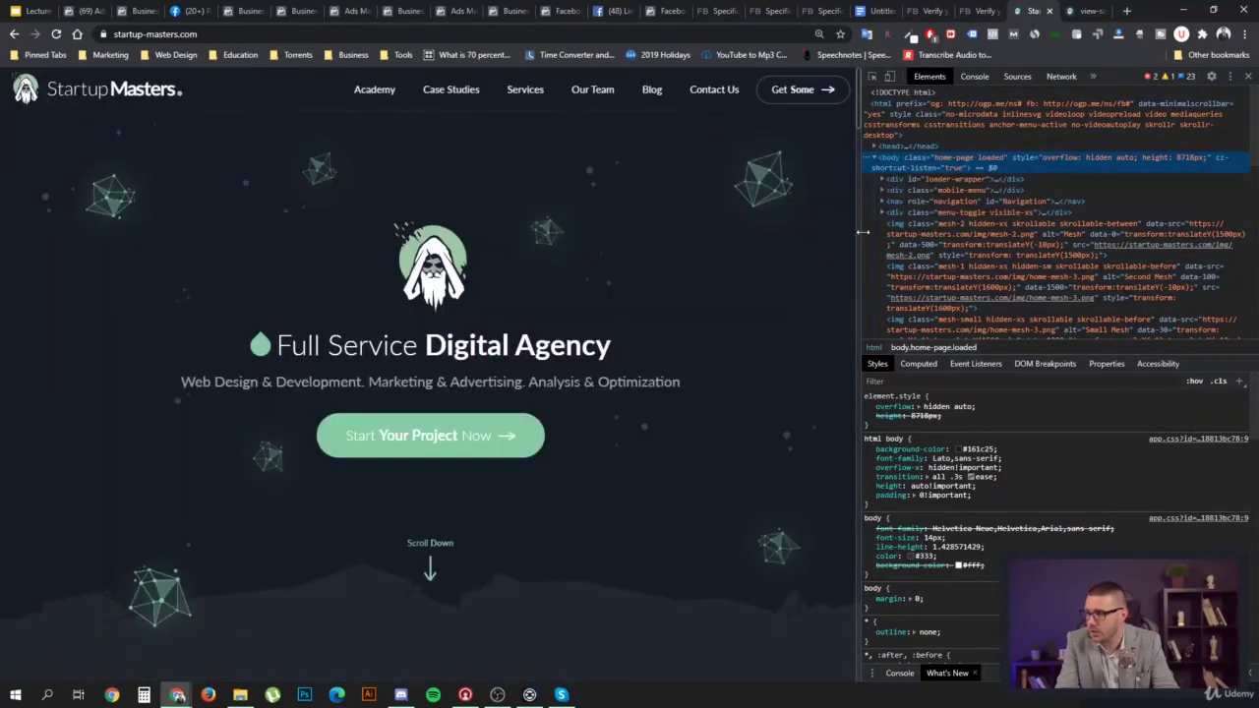
{"action": "key", "text": "ctrl+Tab"}
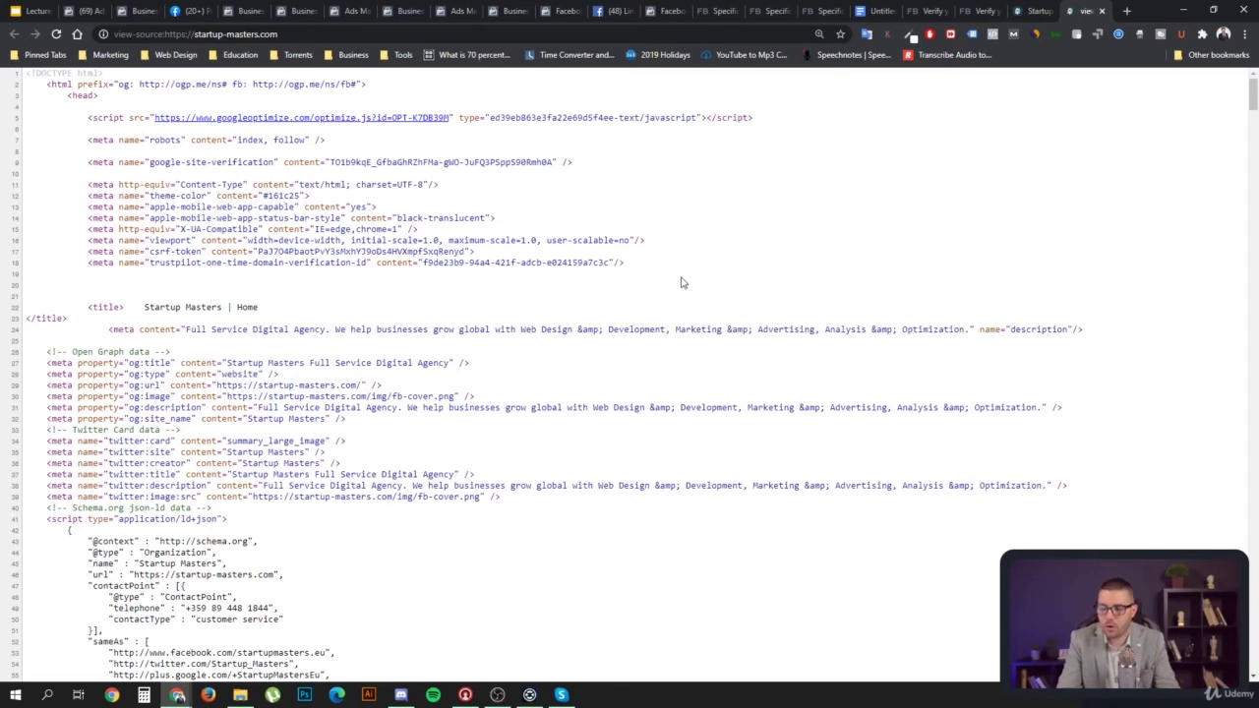
Search the page source for 'face' and step through the matches
{"action": "key", "text": "ctrl+f"}
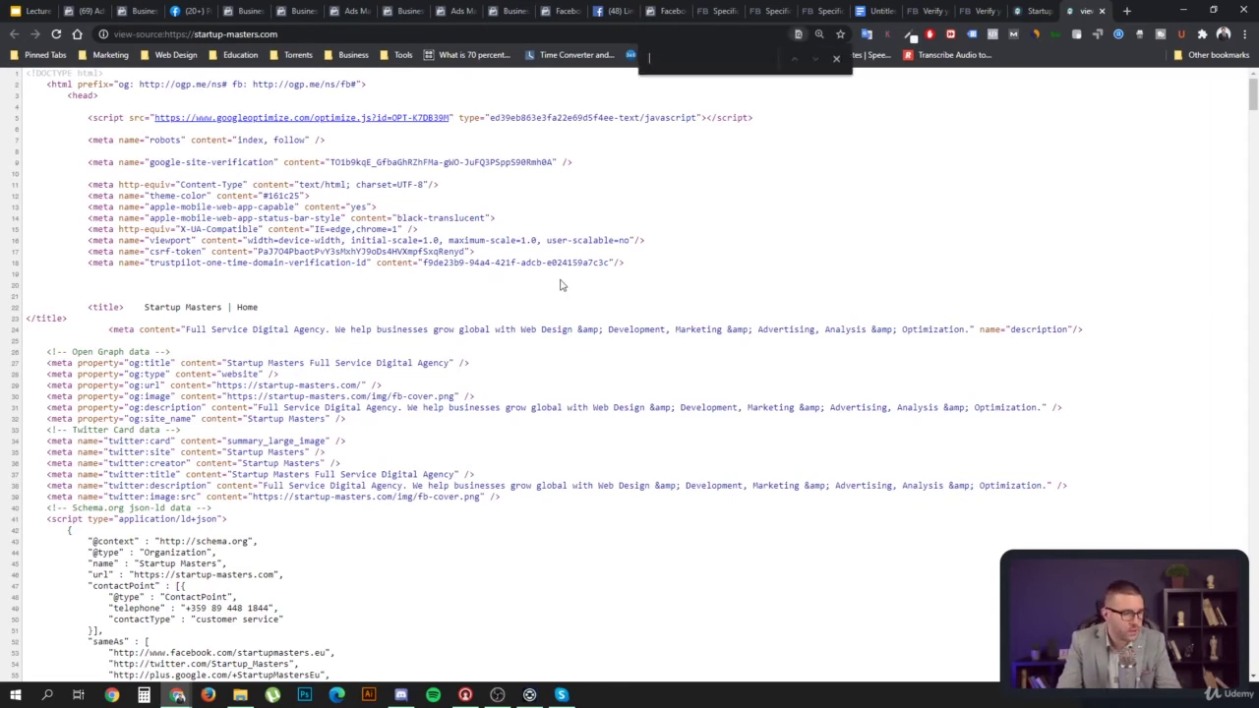
{"action": "type", "text": "face"}
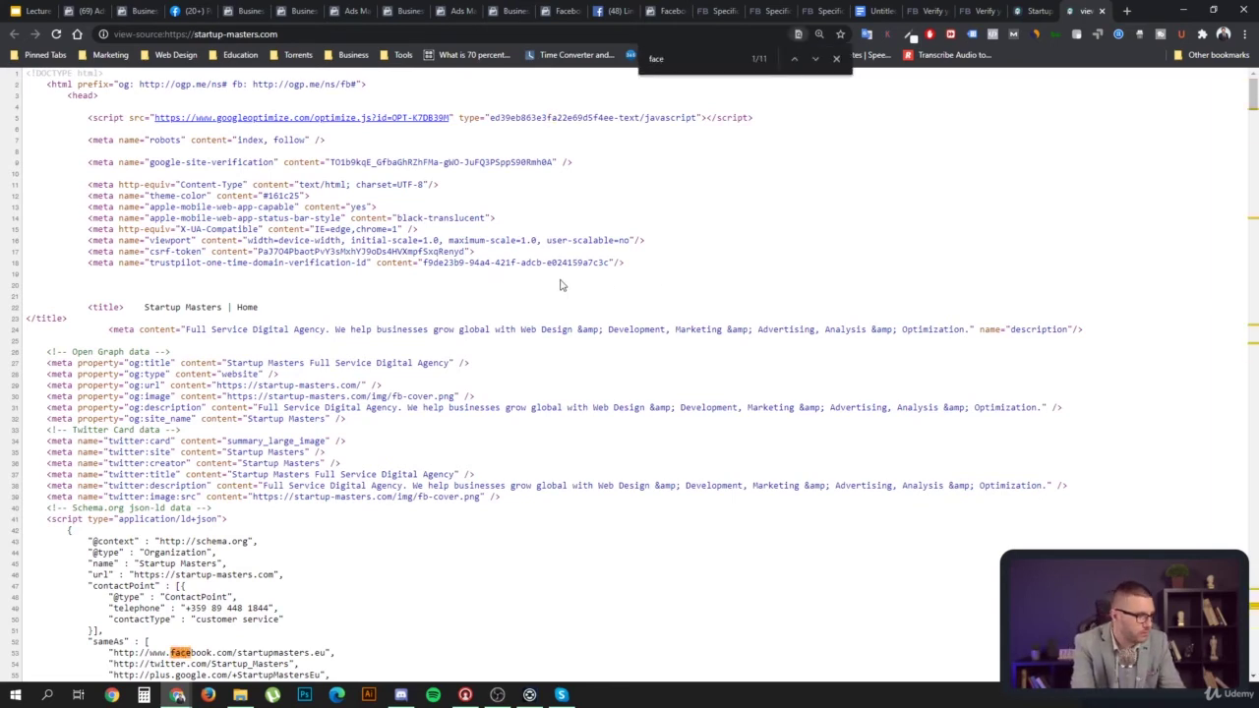
{"action": "scroll", "coordinate": [340, 472], "scroll_direction": "down", "scroll_amount": 2}
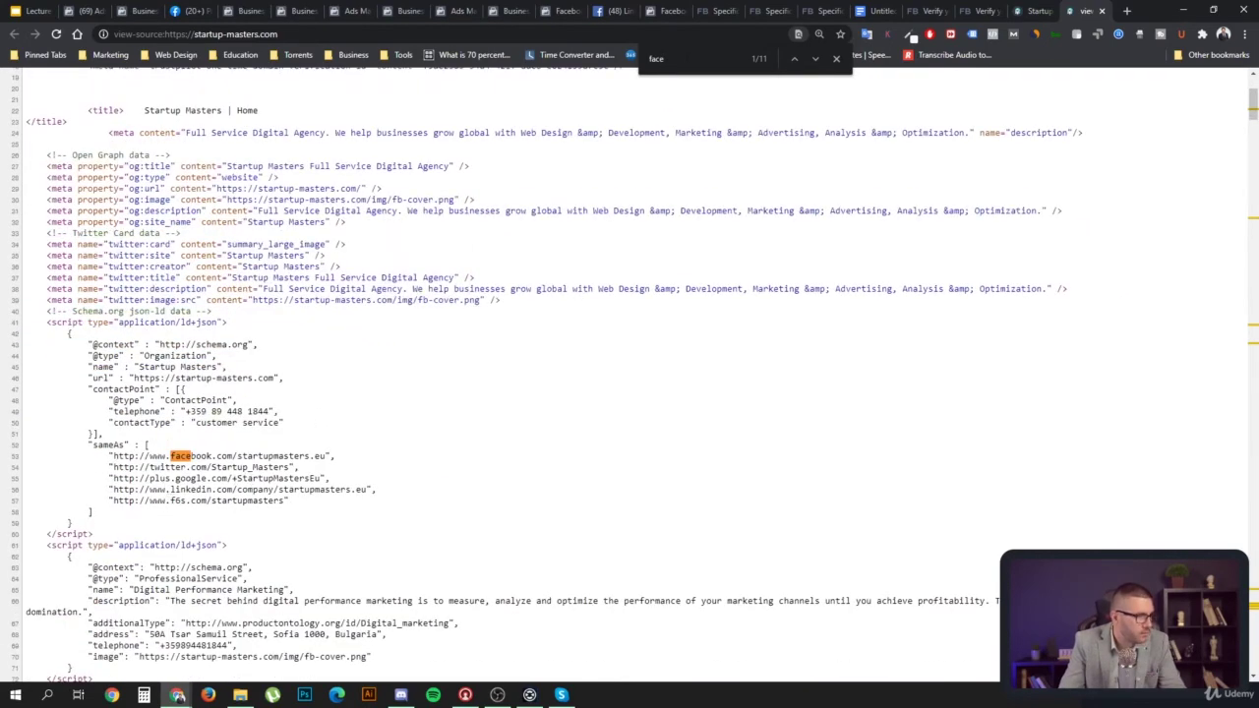
{"action": "key", "text": "Return"}
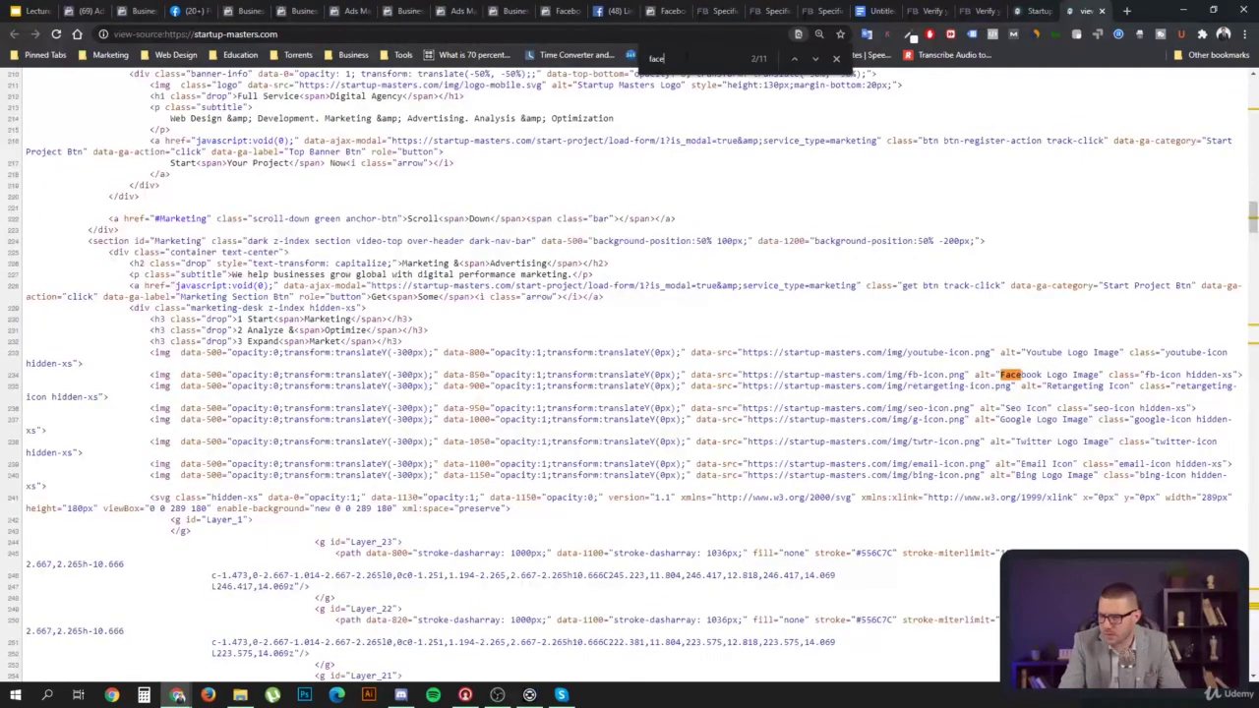
{"action": "key", "text": "Return"}
{"action": "key", "text": "Return"}
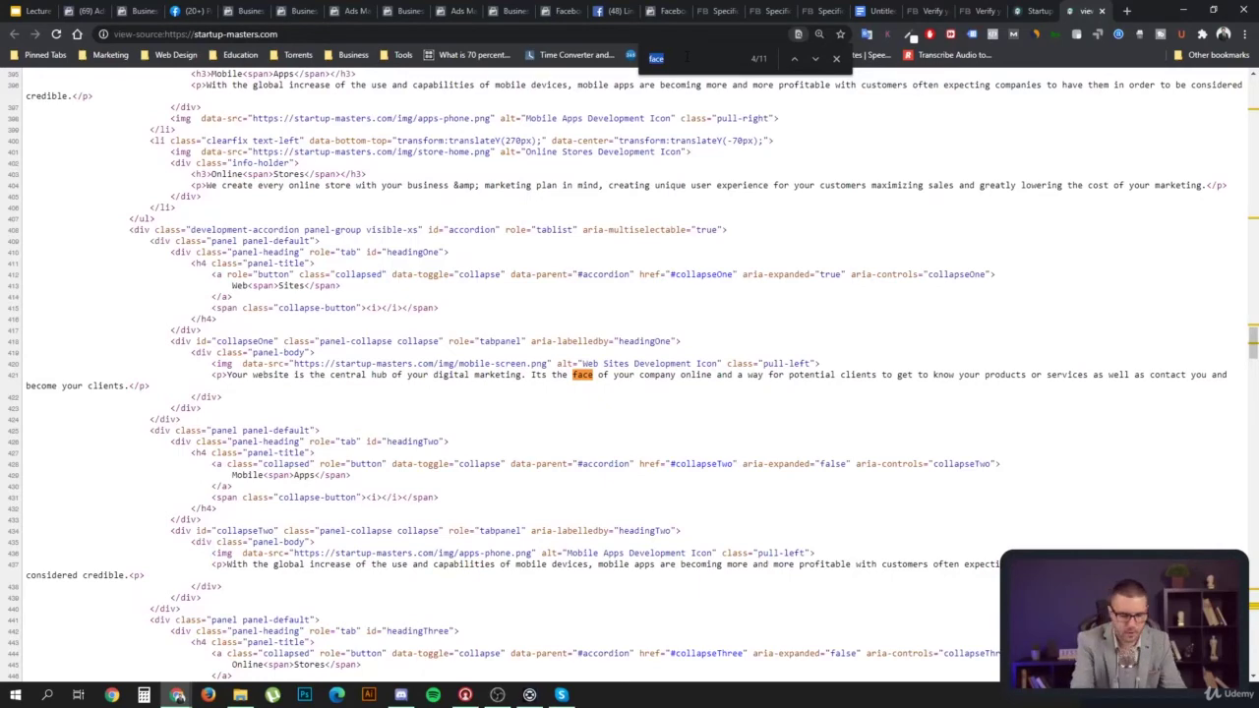
Search the source for '</head' and review the code around the closing head tag
{"action": "type", "text": "</hea"}
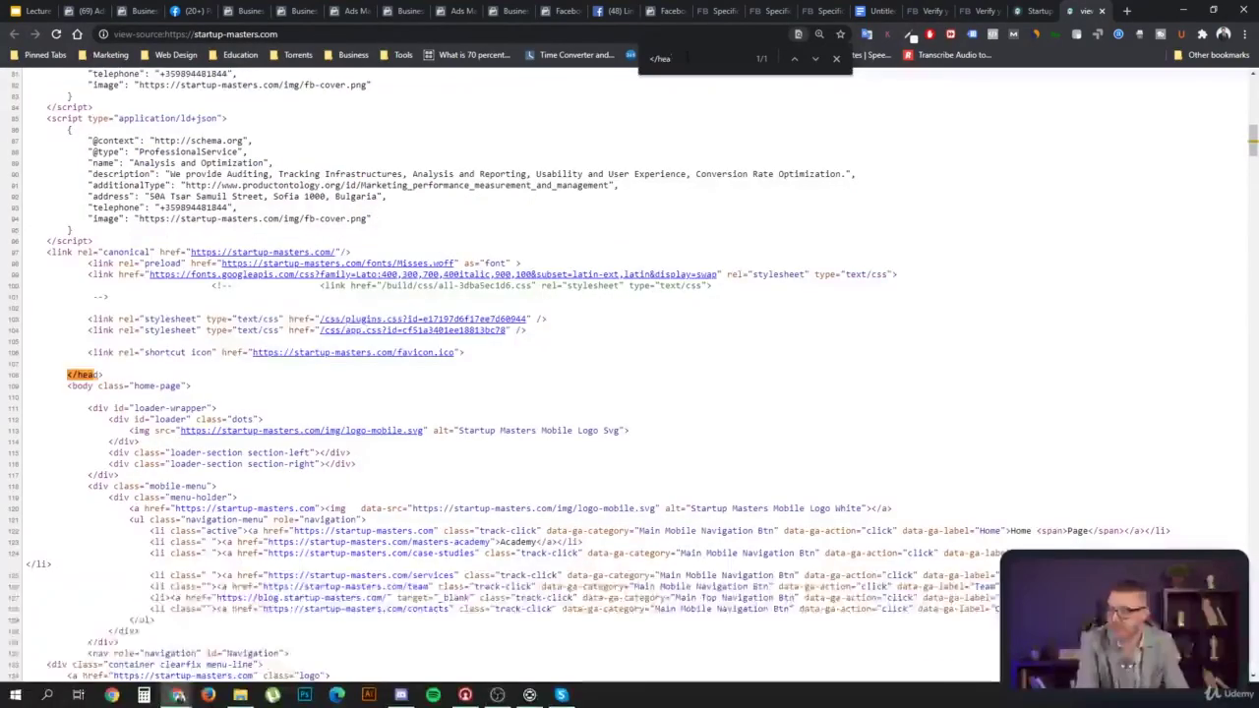
{"action": "type", "text": "d"}
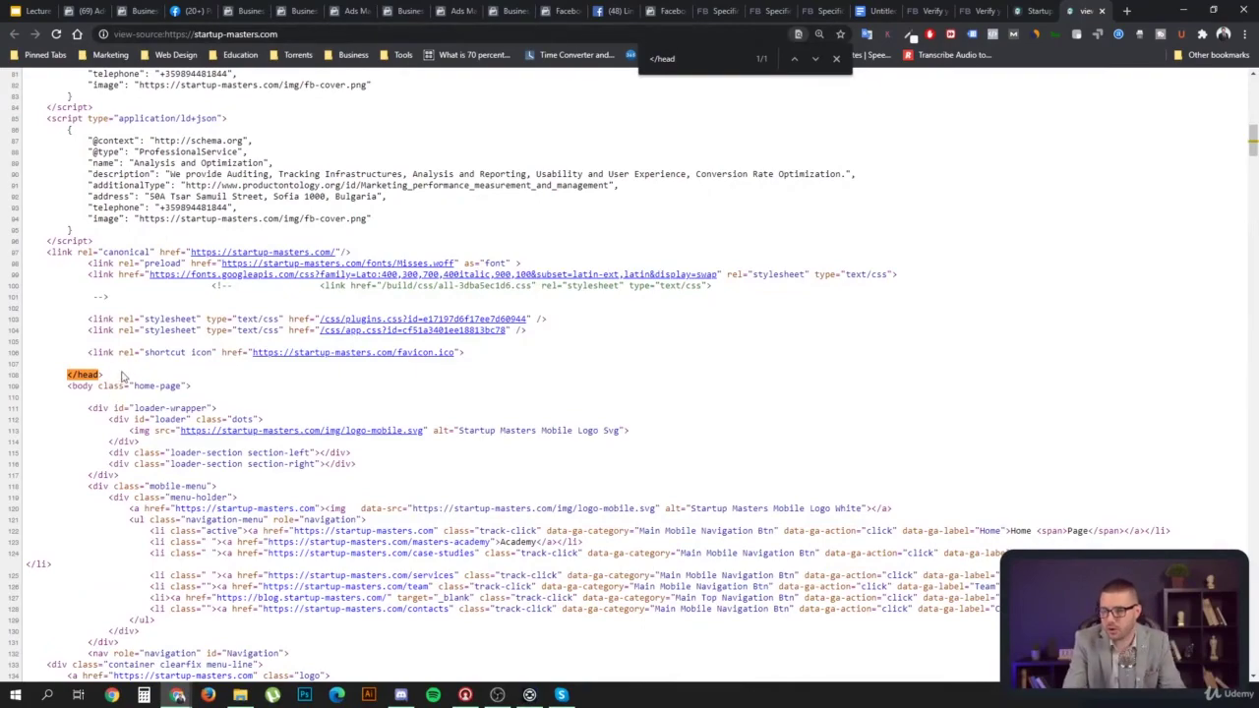
{"action": "scroll", "coordinate": [132, 372], "scroll_direction": "up", "scroll_amount": 3}
{"action": "scroll", "coordinate": [138, 372], "scroll_direction": "up", "scroll_amount": 12}
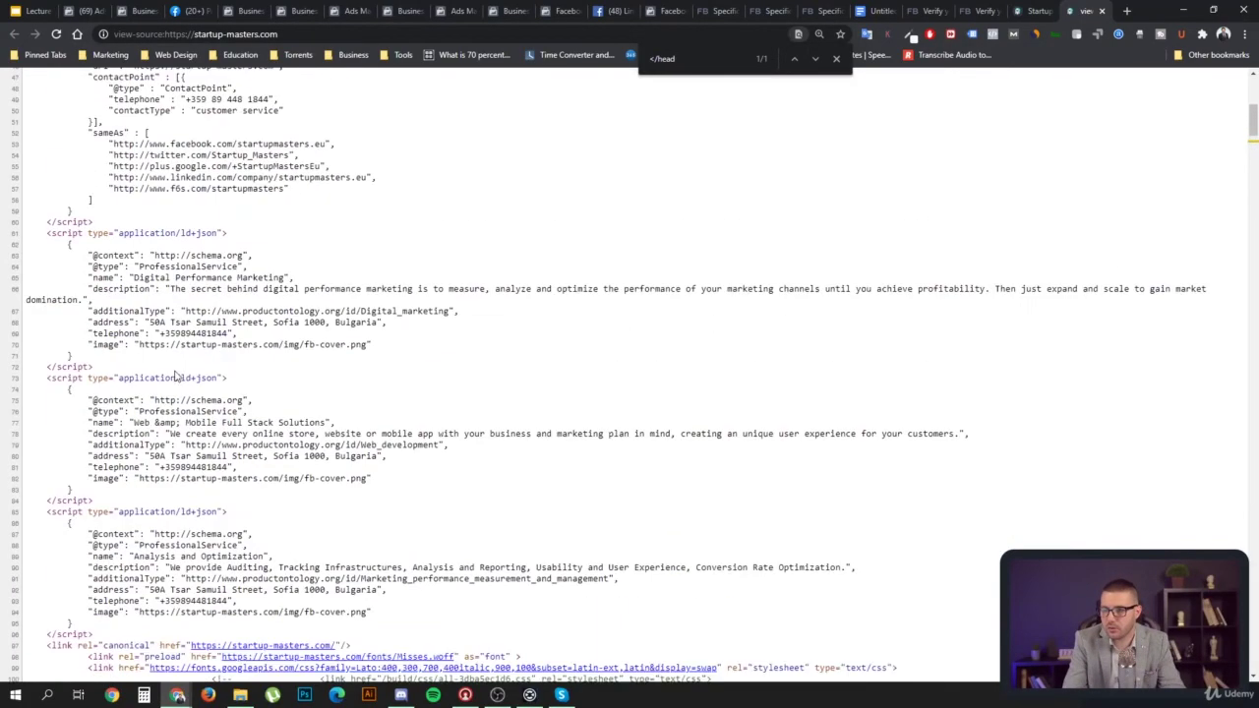
{"action": "scroll", "coordinate": [180, 377], "scroll_direction": "up", "scroll_amount": 6}
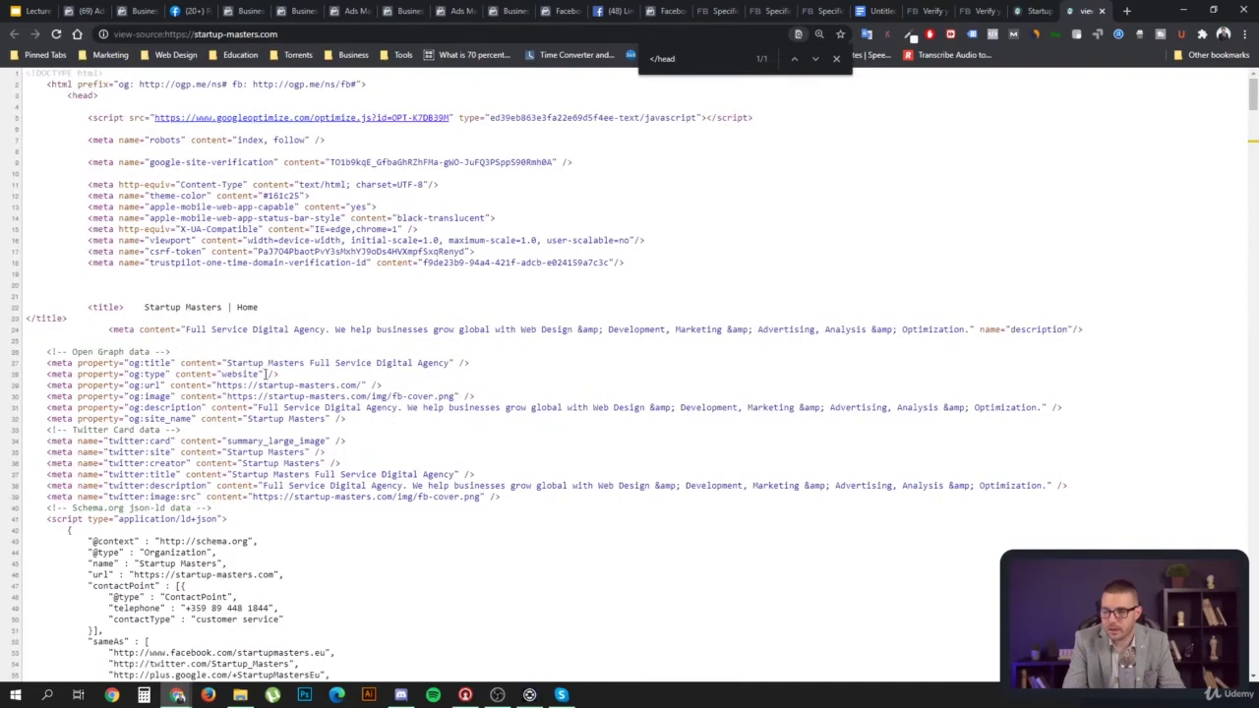
{"action": "scroll", "coordinate": [265, 374], "scroll_direction": "down", "scroll_amount": 15}
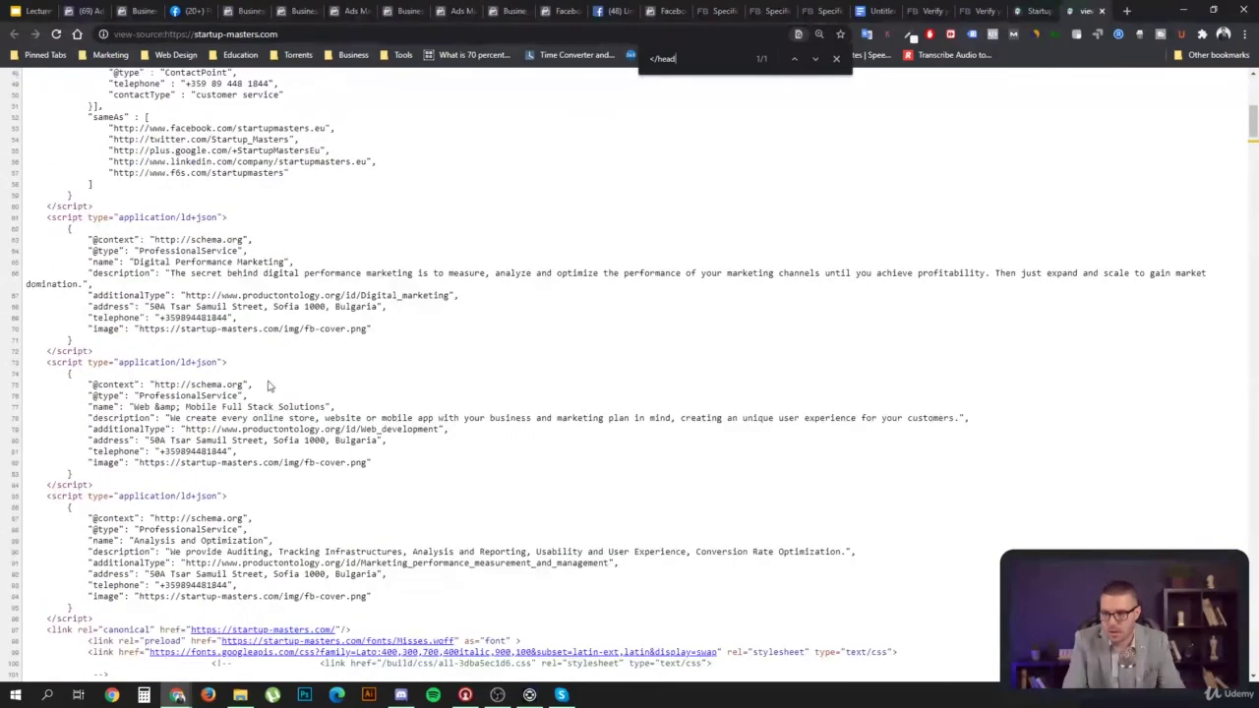
{"action": "scroll", "coordinate": [269, 385], "scroll_direction": "down", "scroll_amount": 9}
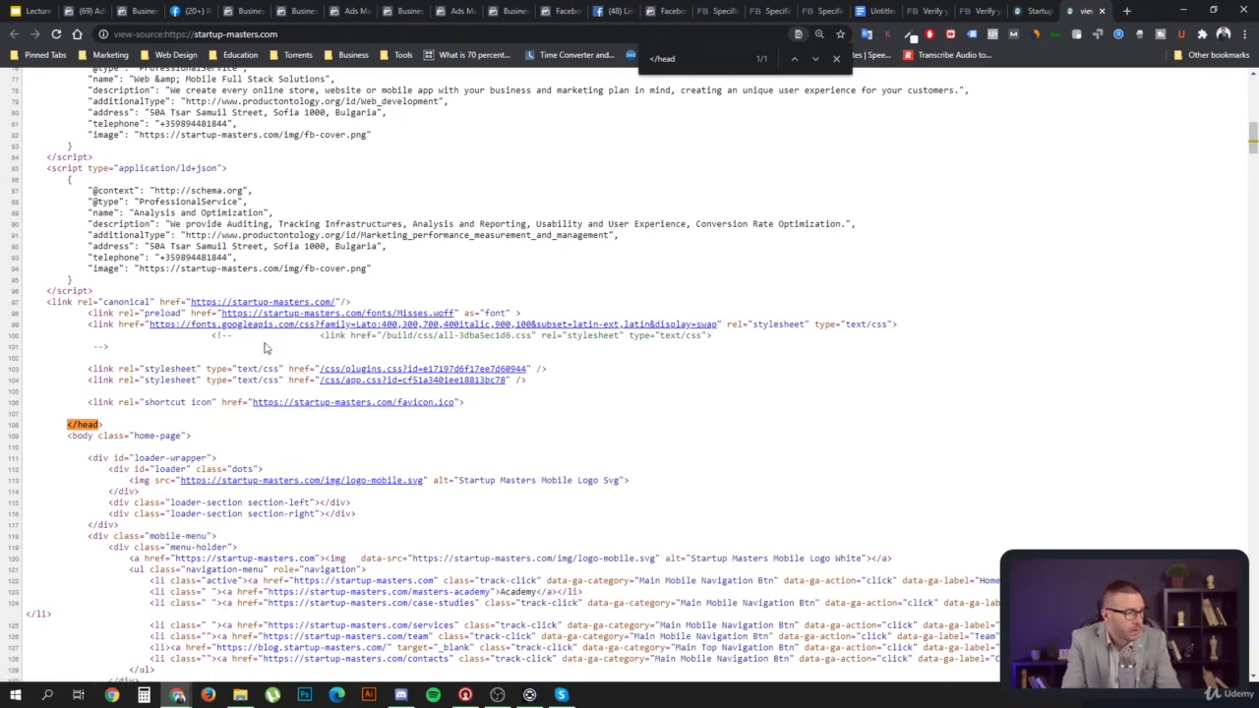
{"action": "scroll", "coordinate": [313, 362], "scroll_direction": "up", "scroll_amount": 3}
{"action": "scroll", "coordinate": [277, 368], "scroll_direction": "up", "scroll_amount": 3}
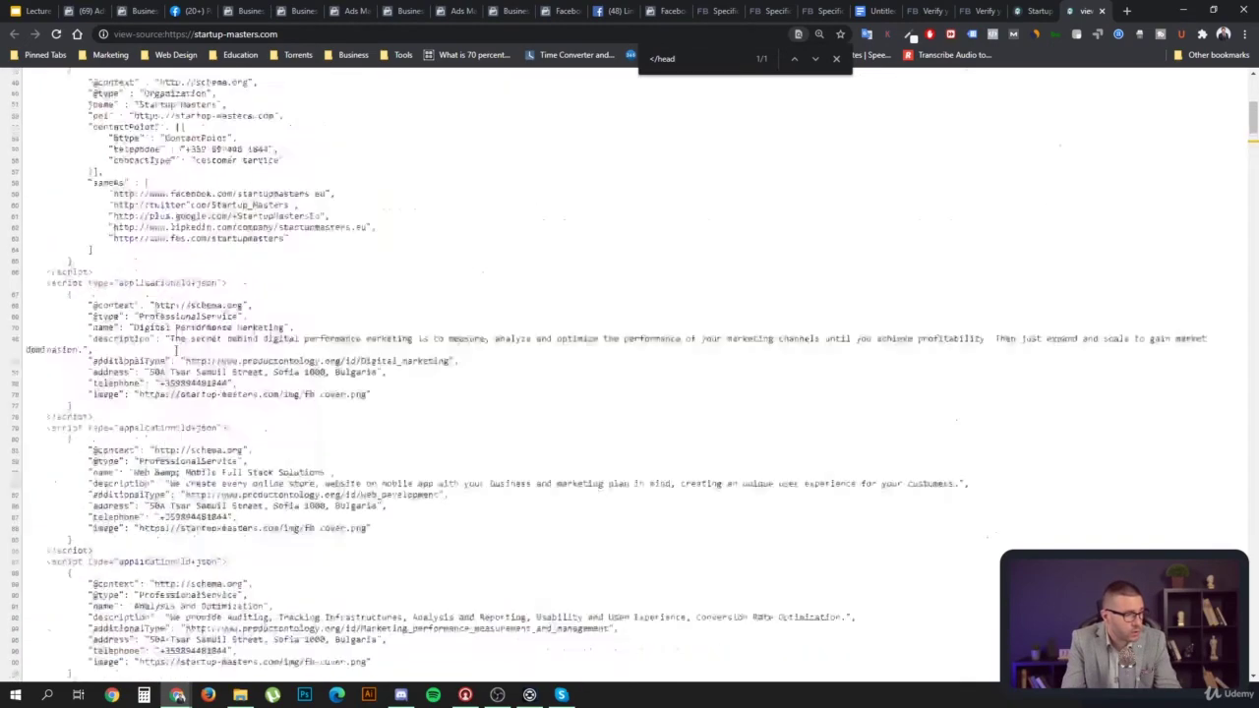
{"action": "scroll", "coordinate": [271, 313], "scroll_direction": "up", "scroll_amount": 3}
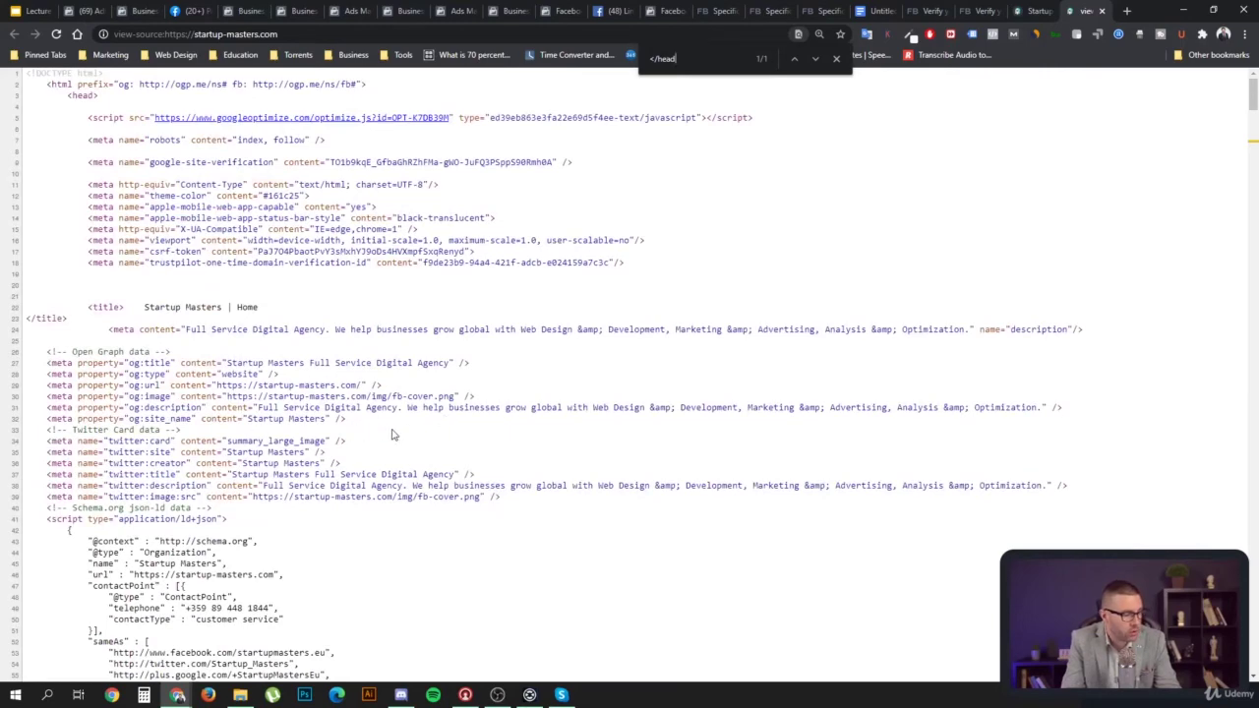
{"action": "scroll", "coordinate": [387, 474], "scroll_direction": "down", "scroll_amount": 3}
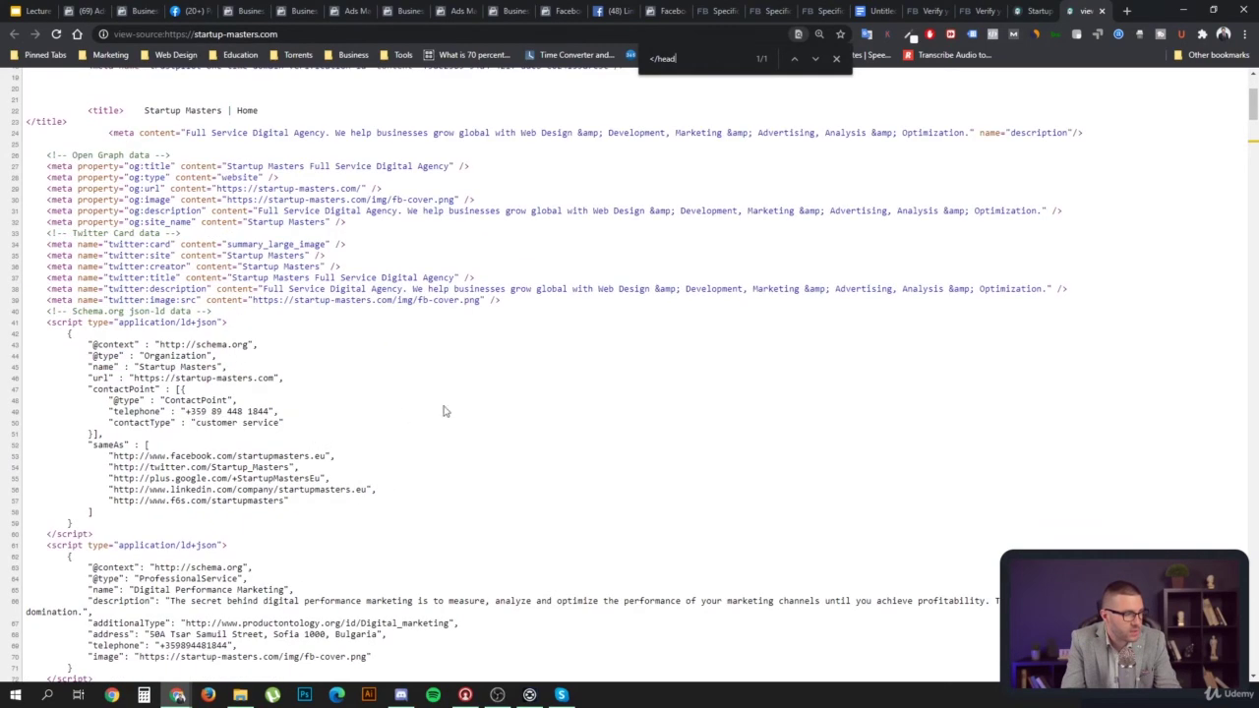
Search for 'tag' and select the Google Tag Manager script snippet
{"action": "left_click_drag", "start_coordinate": [677, 59], "coordinate": [621, 61]}
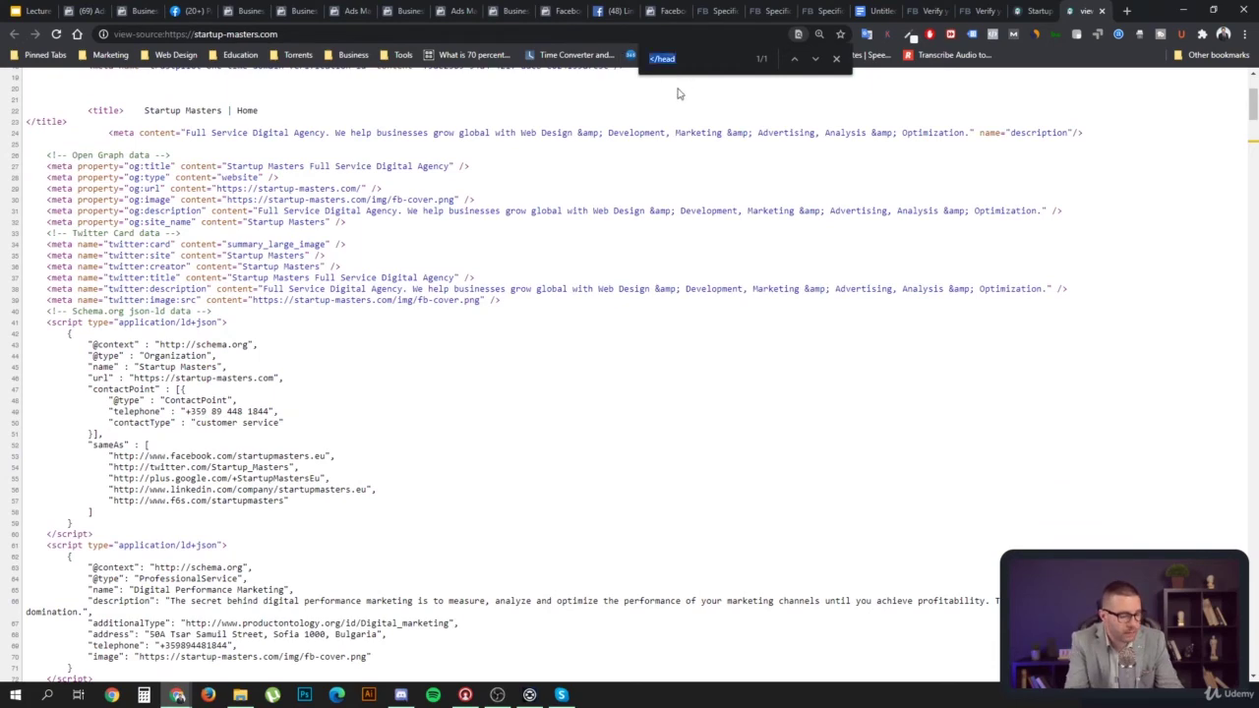
{"action": "type", "text": "t"}
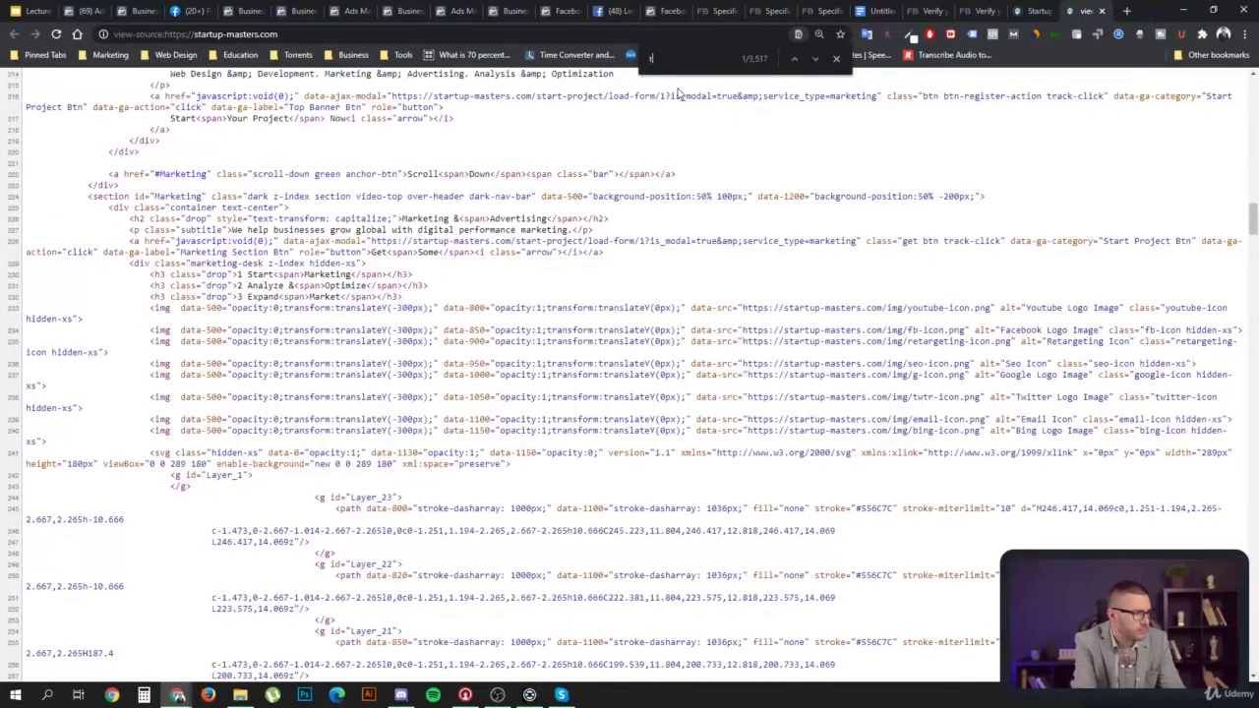
{"action": "type", "text": "ag"}
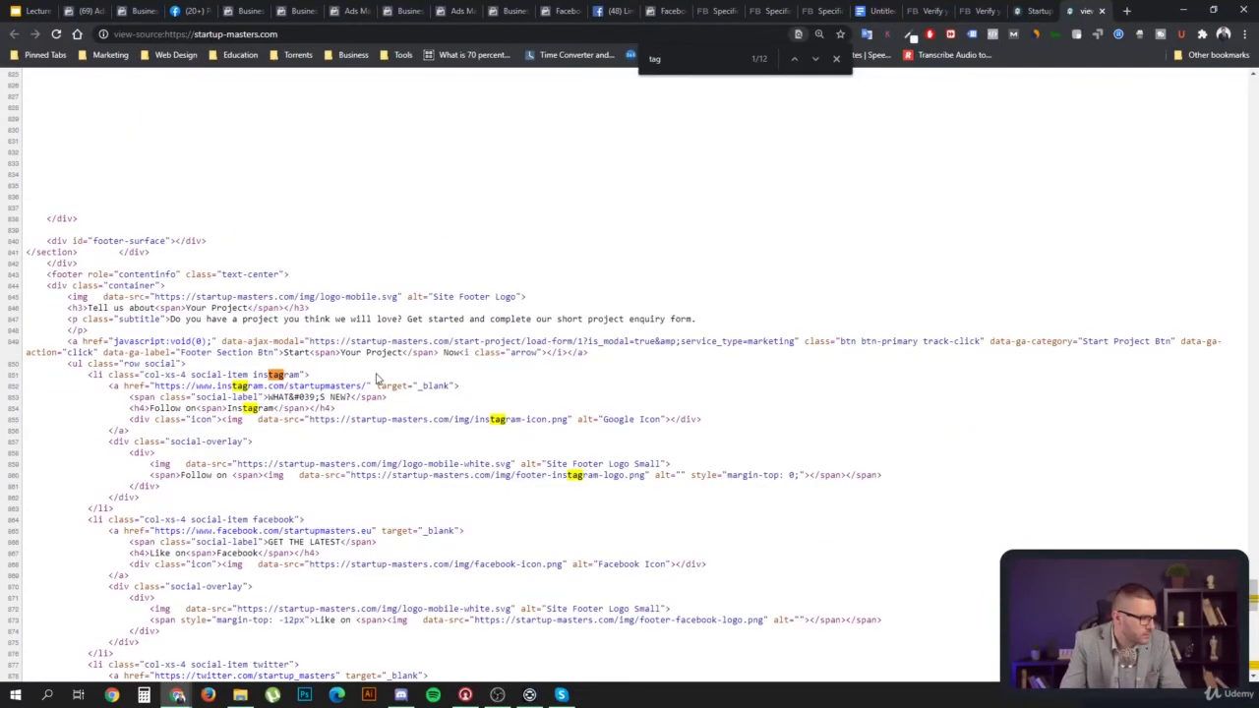
{"action": "key", "text": "Return"}
{"action": "key", "text": "Return"}
{"action": "key", "text": "Return"}
{"action": "key", "text": "Return"}
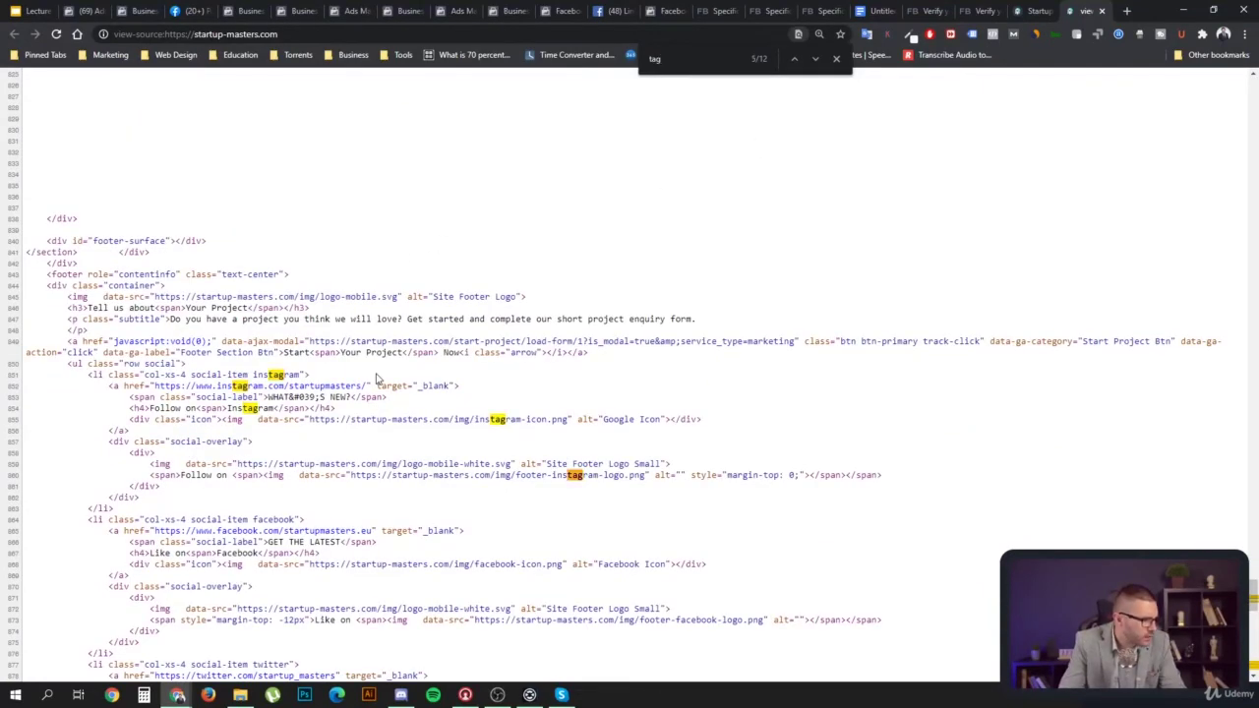
{"action": "key", "text": "Return"}
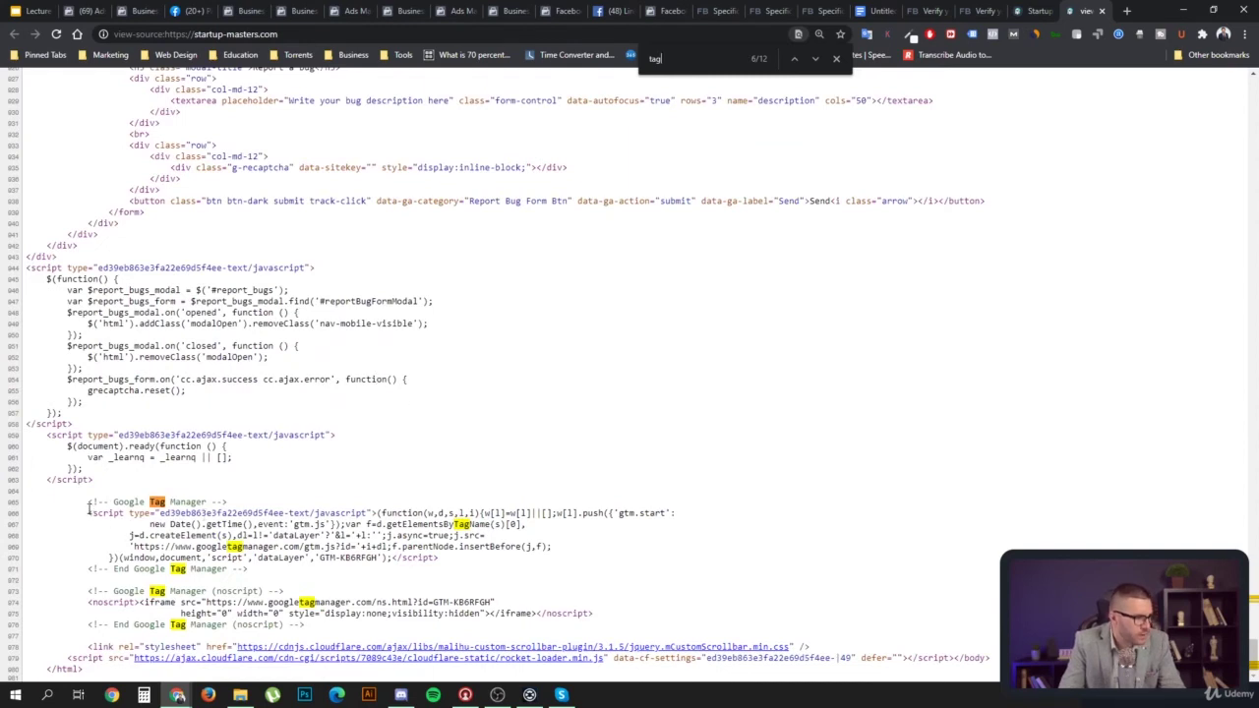
{"action": "left_click_drag", "start_coordinate": [88, 509], "coordinate": [249, 613]}
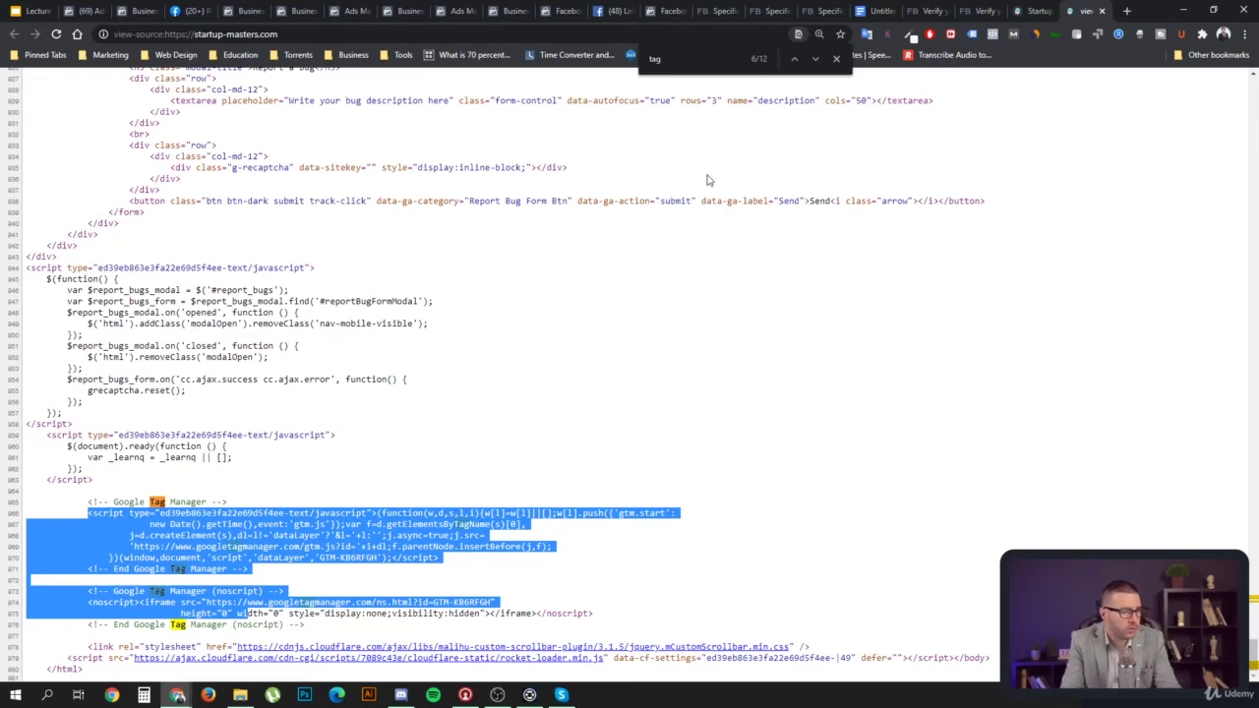
Back on the live homepage, confirm Pixel Helper finds no pixel, then open the Academy page
{"action": "left_click", "coordinate": [1036, 11]}
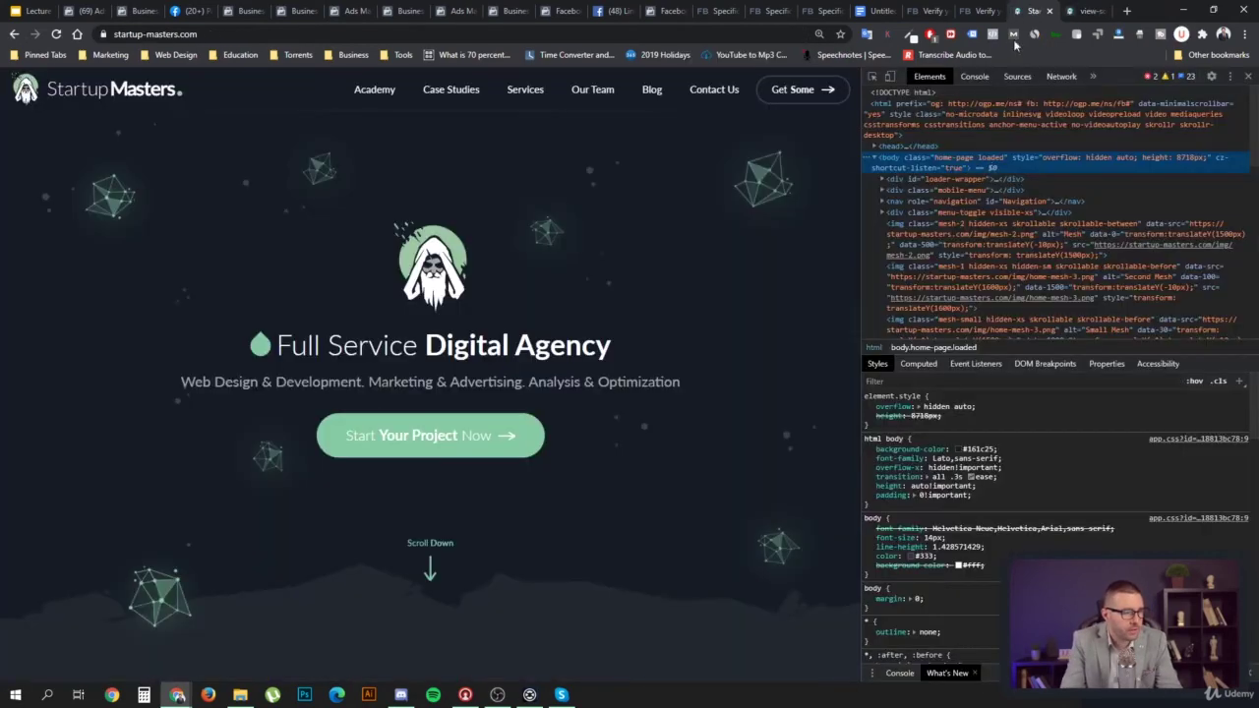
{"action": "key", "text": "F12"}
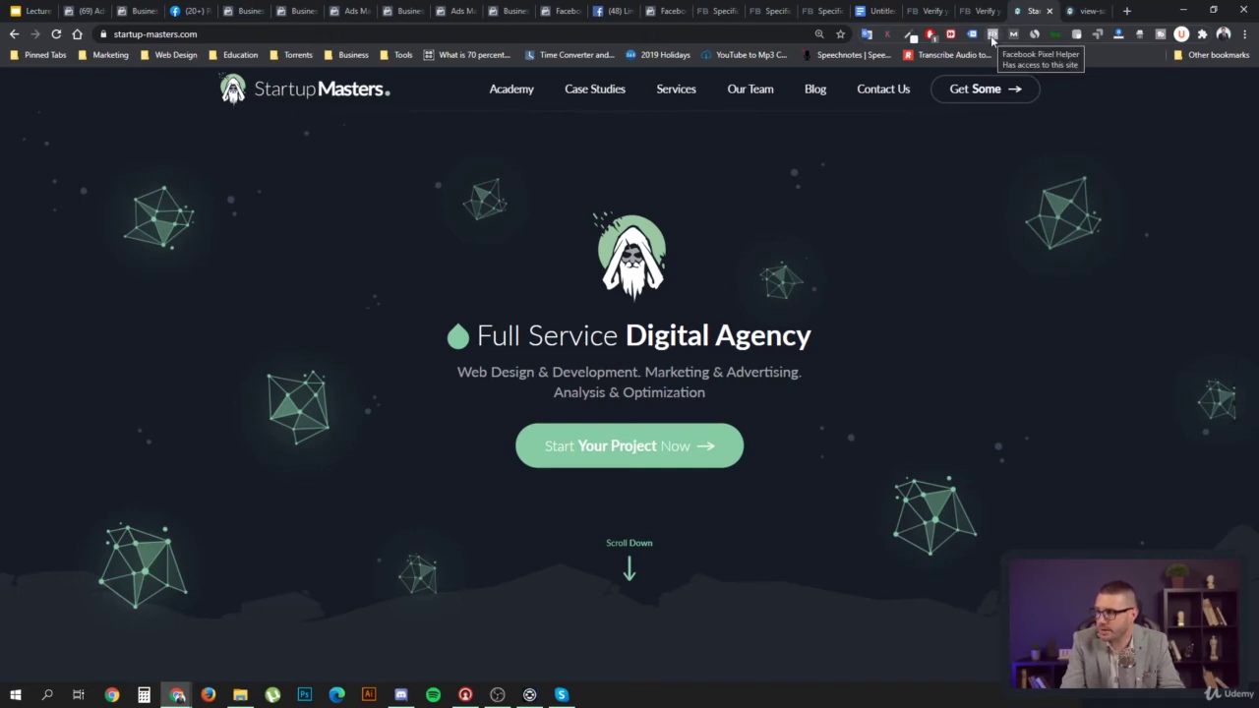
{"action": "left_click", "coordinate": [993, 35]}
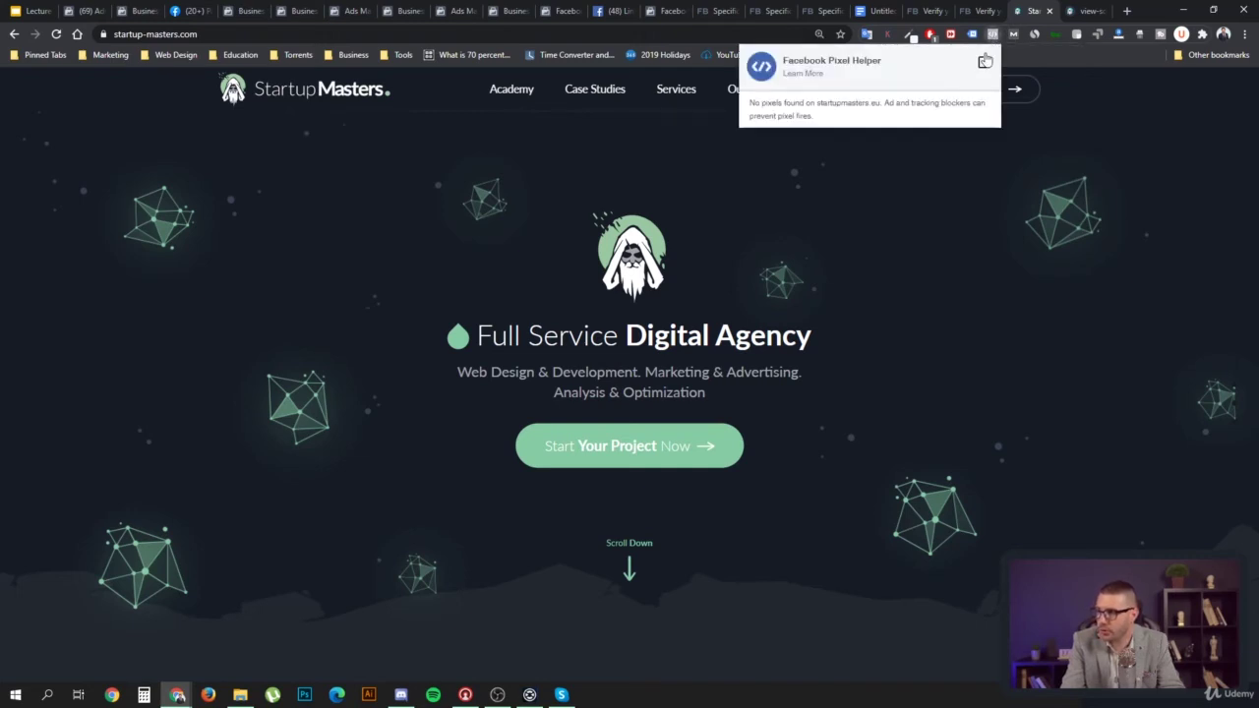
{"action": "left_click", "coordinate": [928, 193]}
{"action": "left_click", "coordinate": [513, 90]}
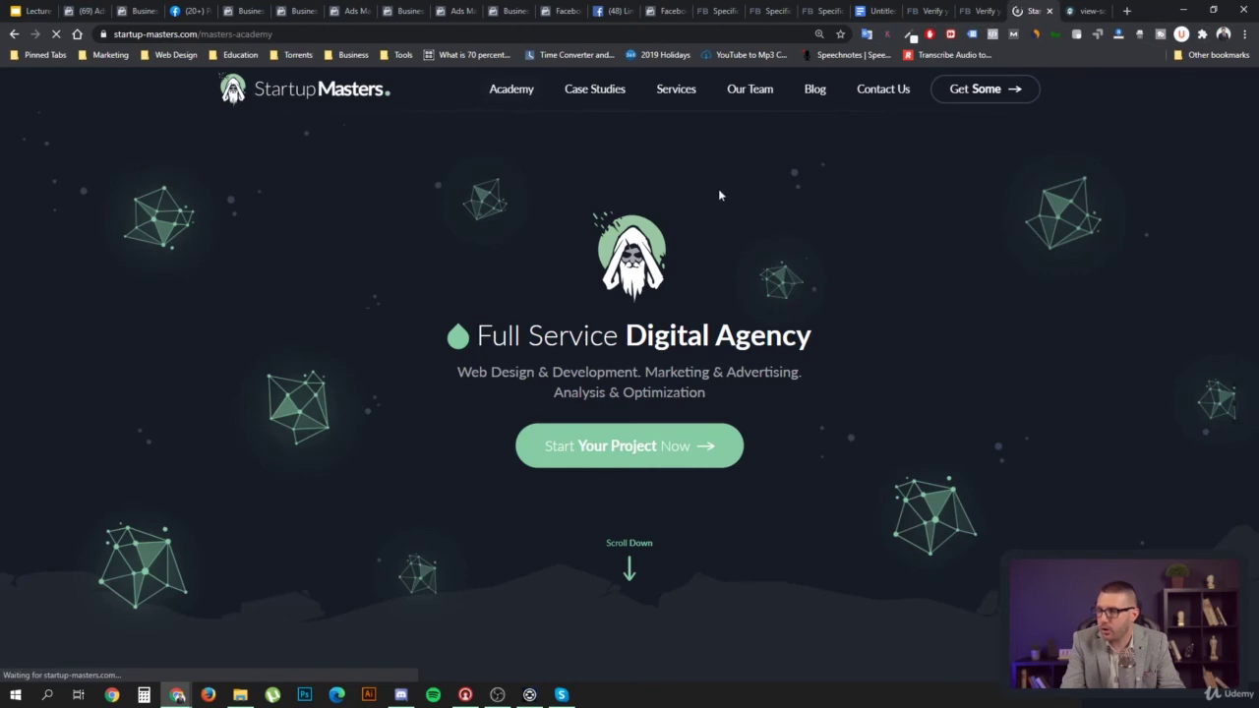
After Pixel Helper finds no pixel, pause AdBlock on all sites and reload the course page
{"action": "left_click", "coordinate": [993, 36]}
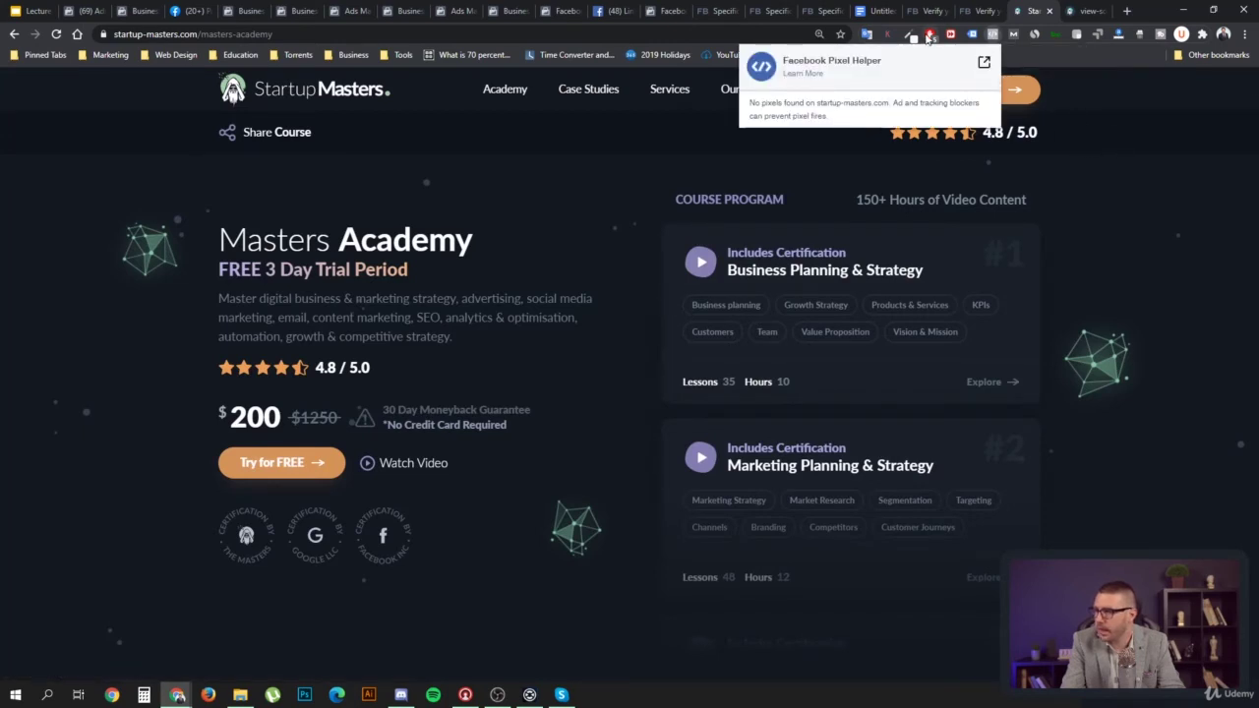
{"action": "left_click", "coordinate": [929, 36]}
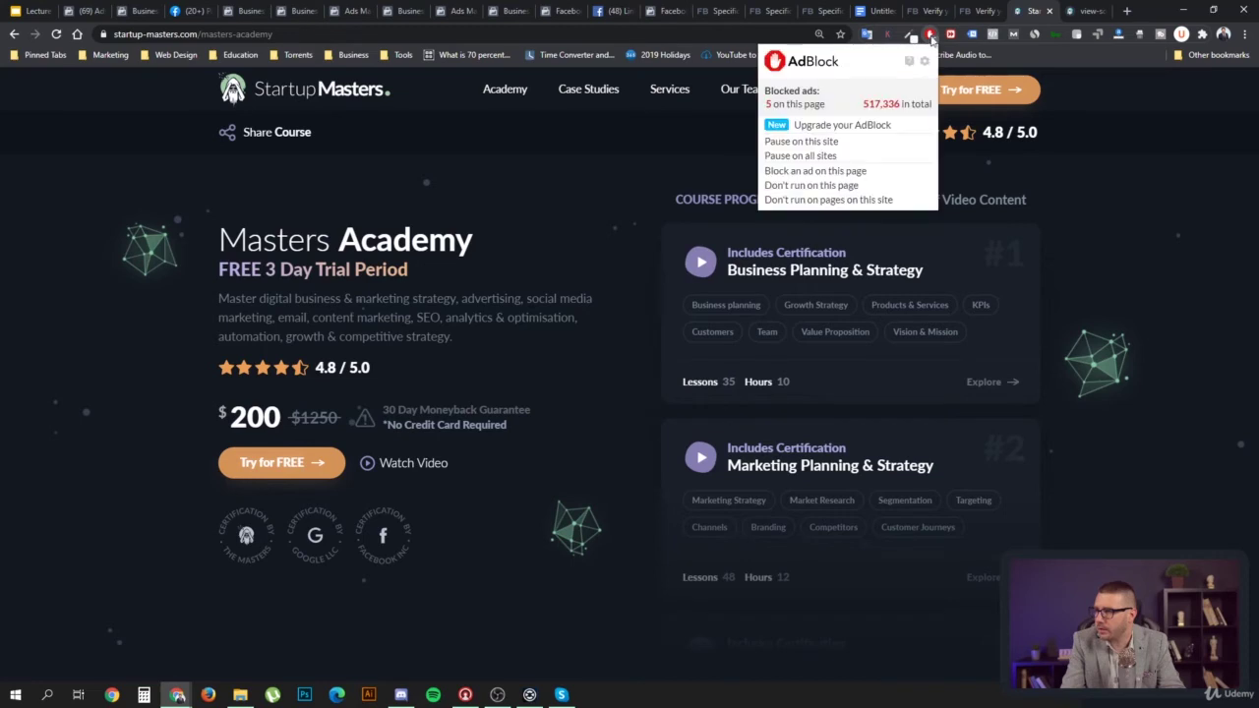
{"action": "left_click", "coordinate": [844, 155]}
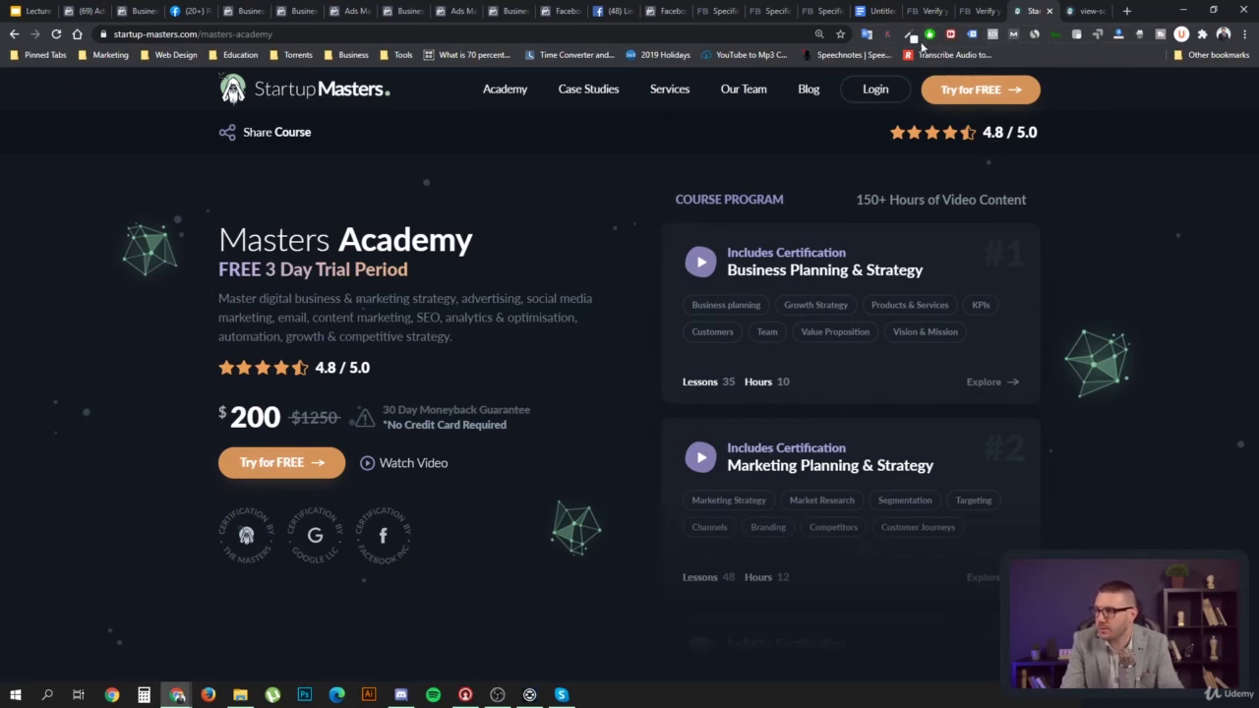
{"action": "key", "text": "F5"}
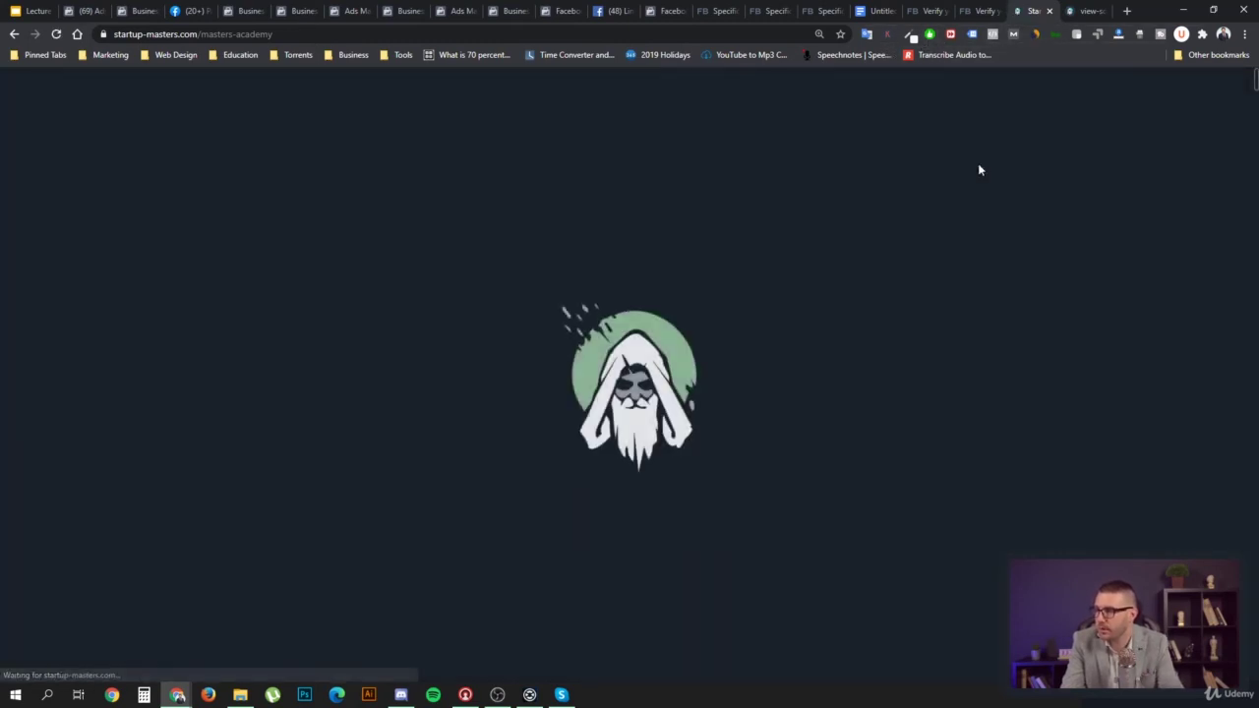
Inspect Pixel Helper's Microdata, PageView and ViewContent event details for the Startup Masters Pixel
{"action": "left_click", "coordinate": [994, 35]}
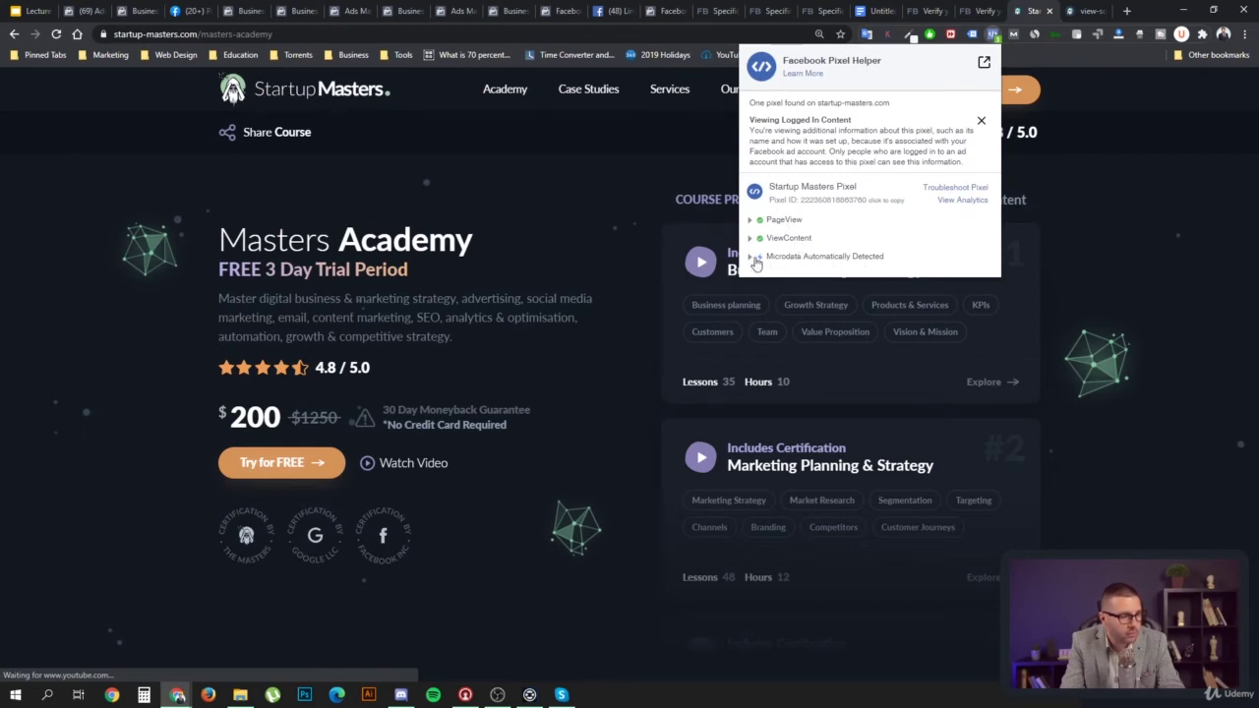
{"action": "left_click", "coordinate": [751, 257]}
{"action": "left_click", "coordinate": [750, 259]}
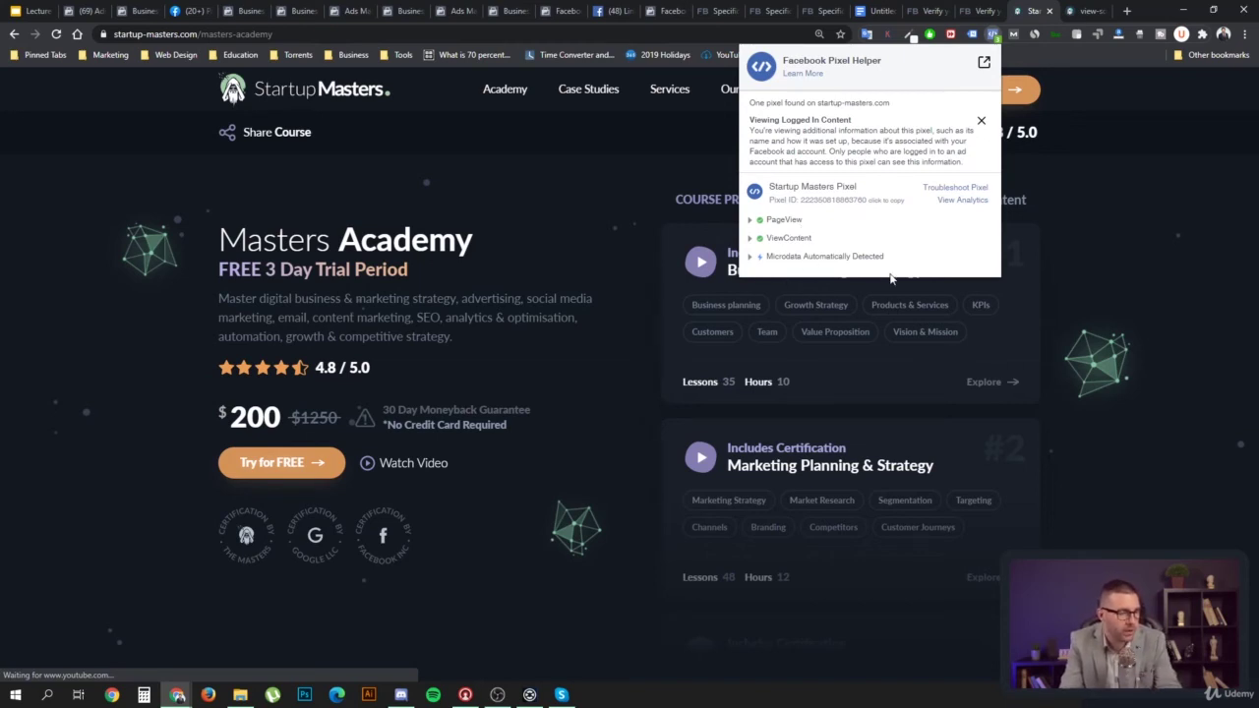
{"action": "left_click", "coordinate": [751, 220]}
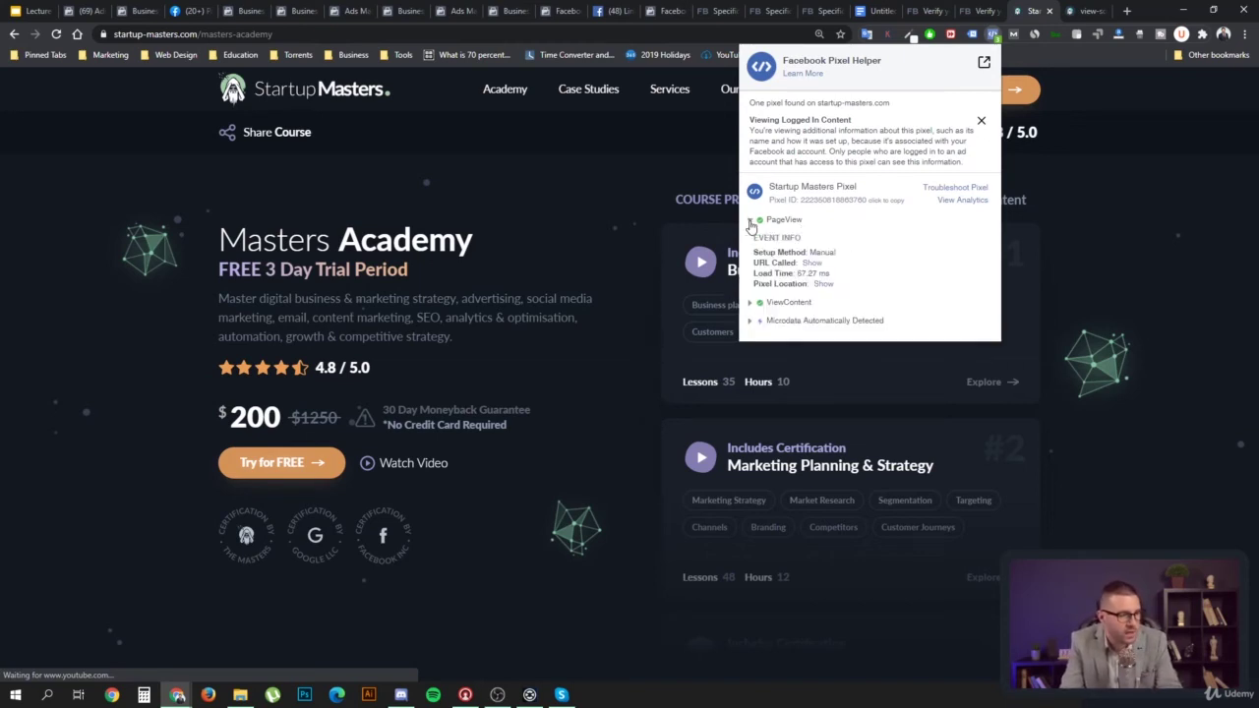
{"action": "left_click", "coordinate": [750, 221]}
{"action": "left_click", "coordinate": [751, 221]}
{"action": "left_click", "coordinate": [751, 222]}
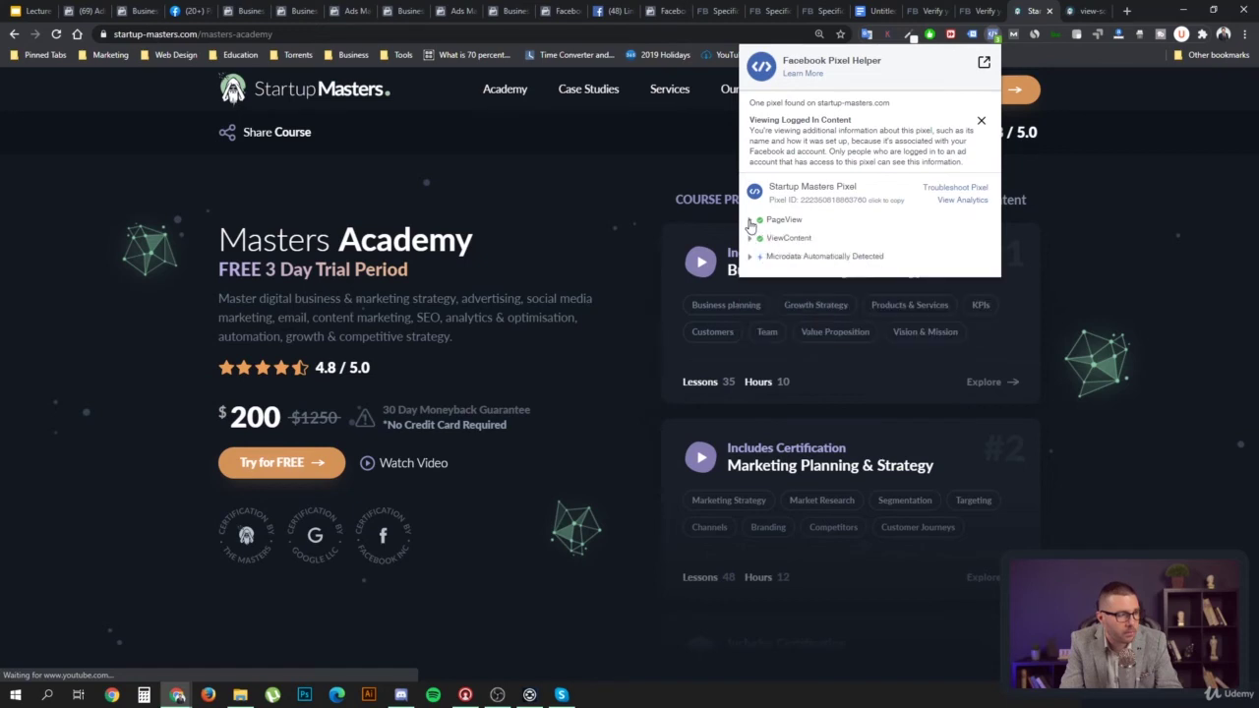
{"action": "left_click", "coordinate": [749, 240]}
{"action": "left_click", "coordinate": [750, 239]}
Open the Try for FREE sign-up form and check Pixel Helper for the AddToCart event
{"action": "left_click", "coordinate": [287, 470]}
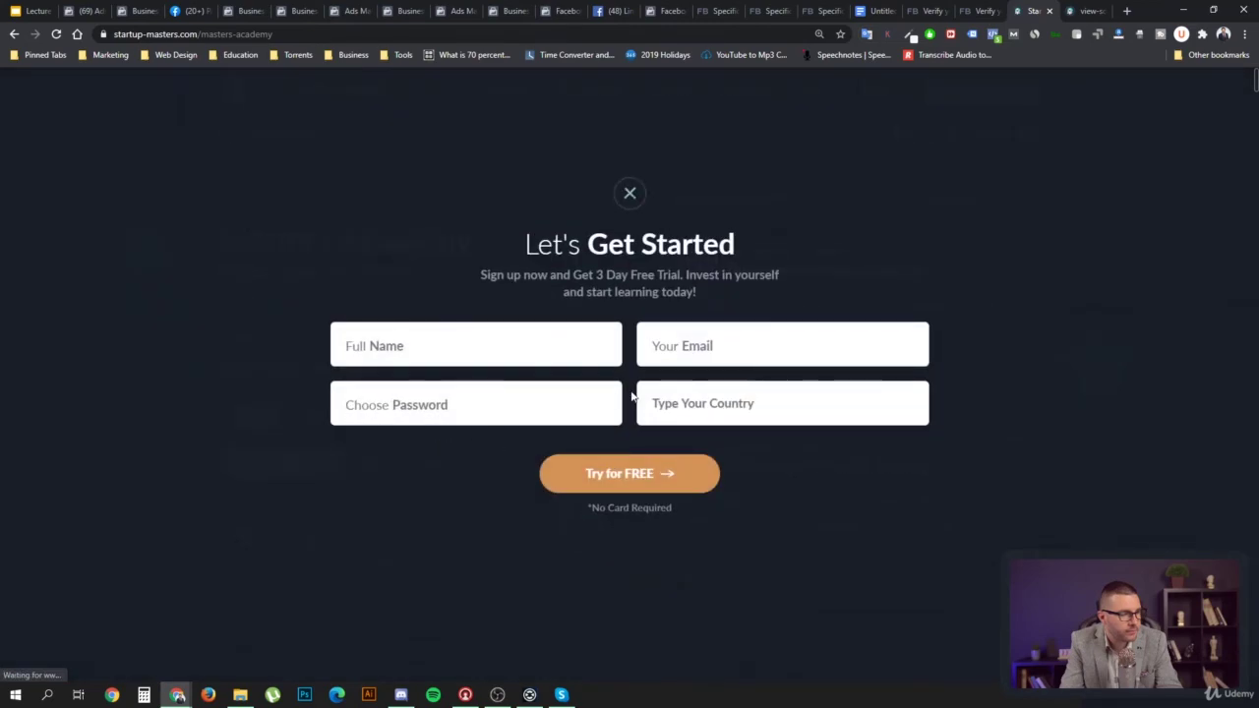
{"action": "left_click", "coordinate": [996, 36]}
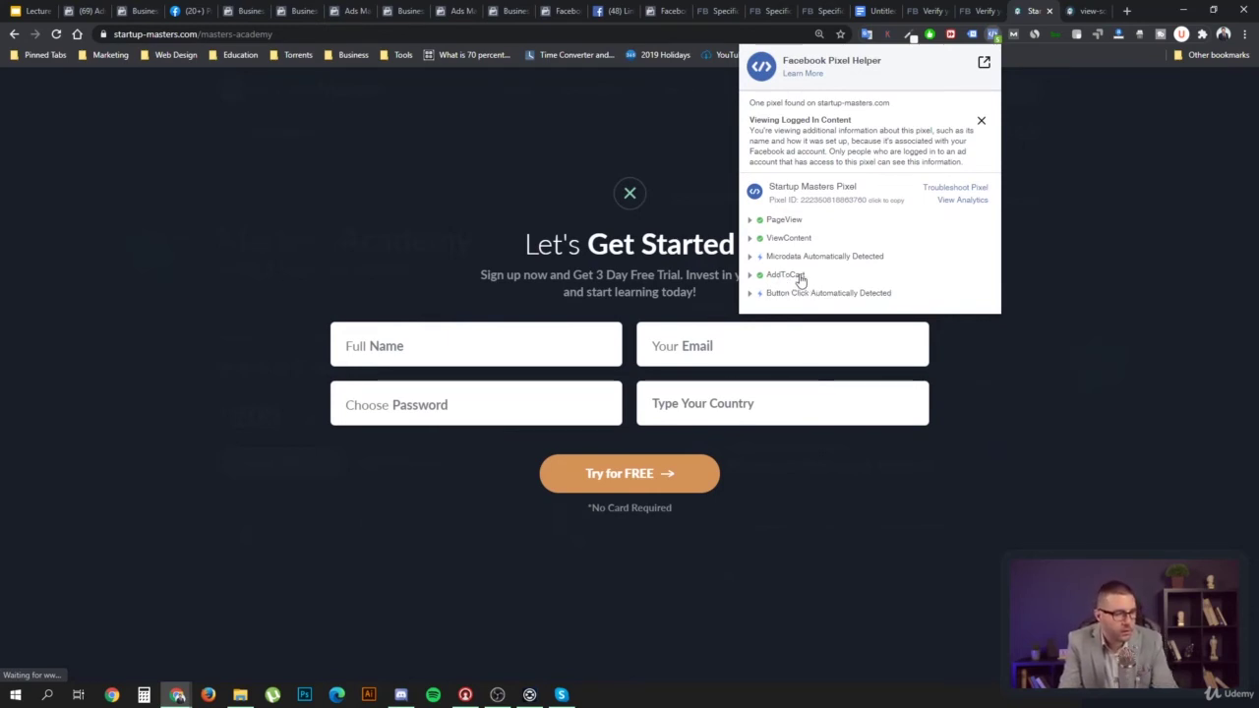
{"action": "left_click", "coordinate": [452, 360]}
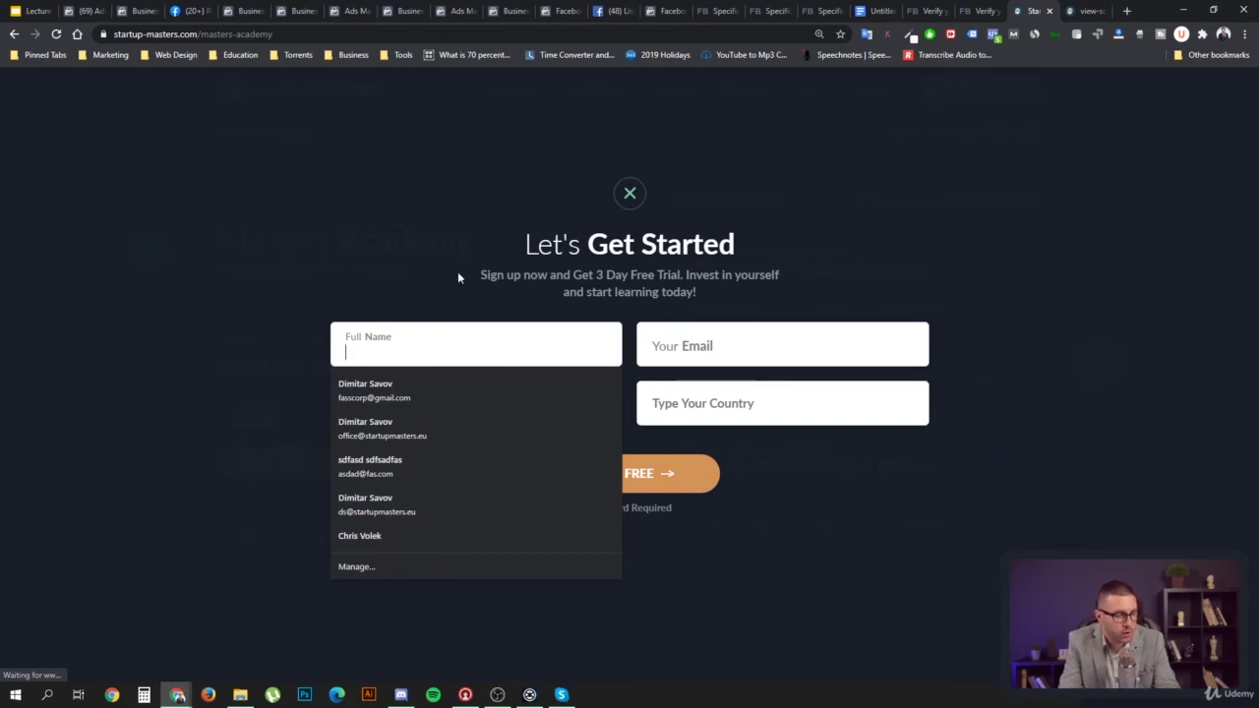
Close and reopen the sign-up form, recheck the pixel events, and focus the Full Name field
{"action": "left_click", "coordinate": [621, 198]}
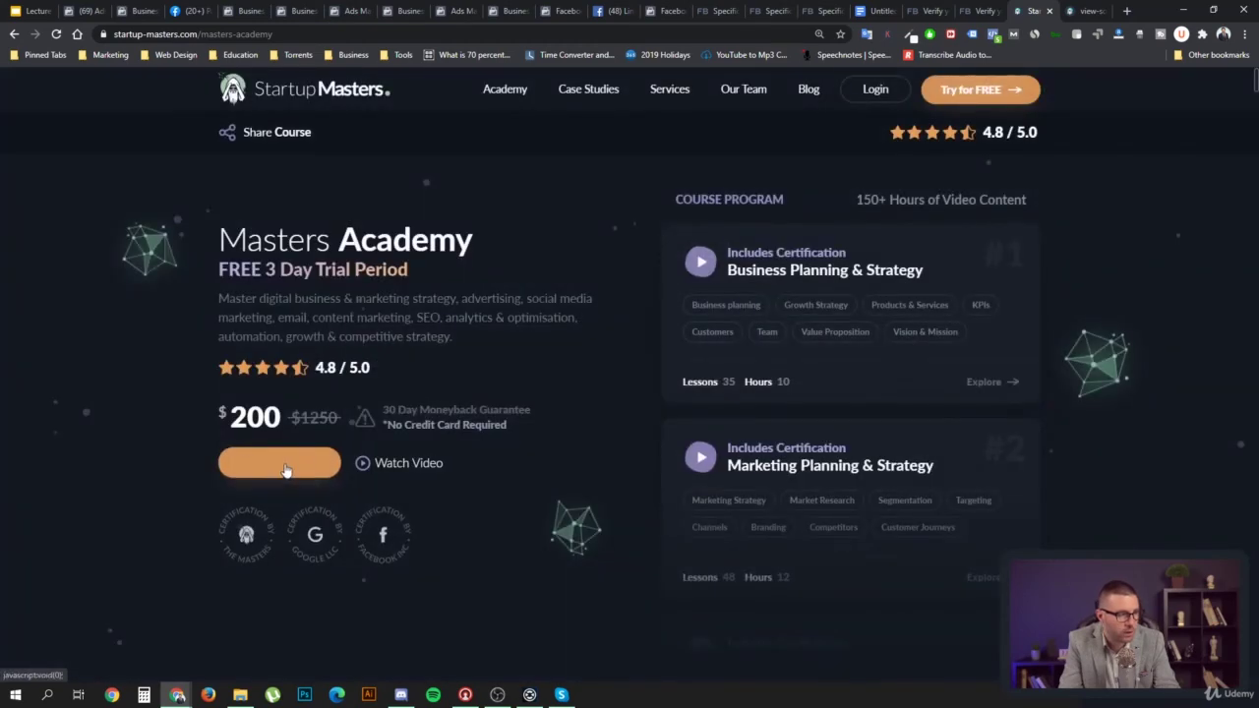
{"action": "left_click", "coordinate": [337, 462]}
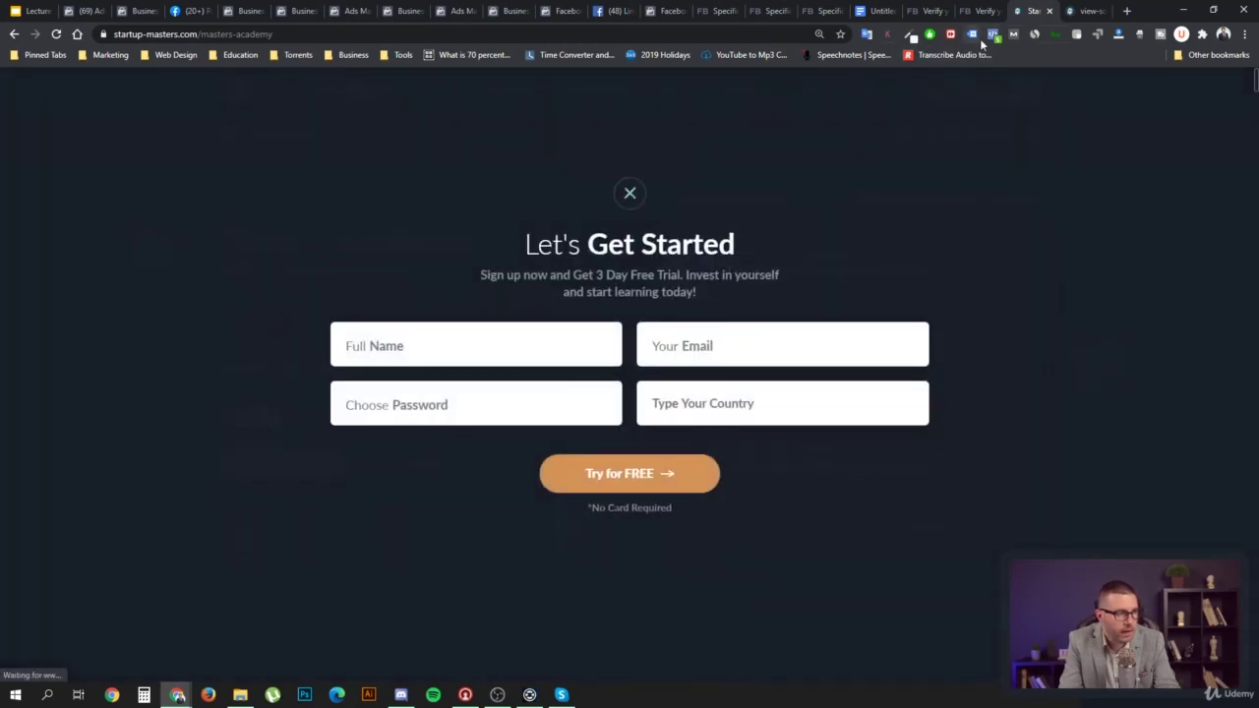
{"action": "left_click", "coordinate": [992, 35]}
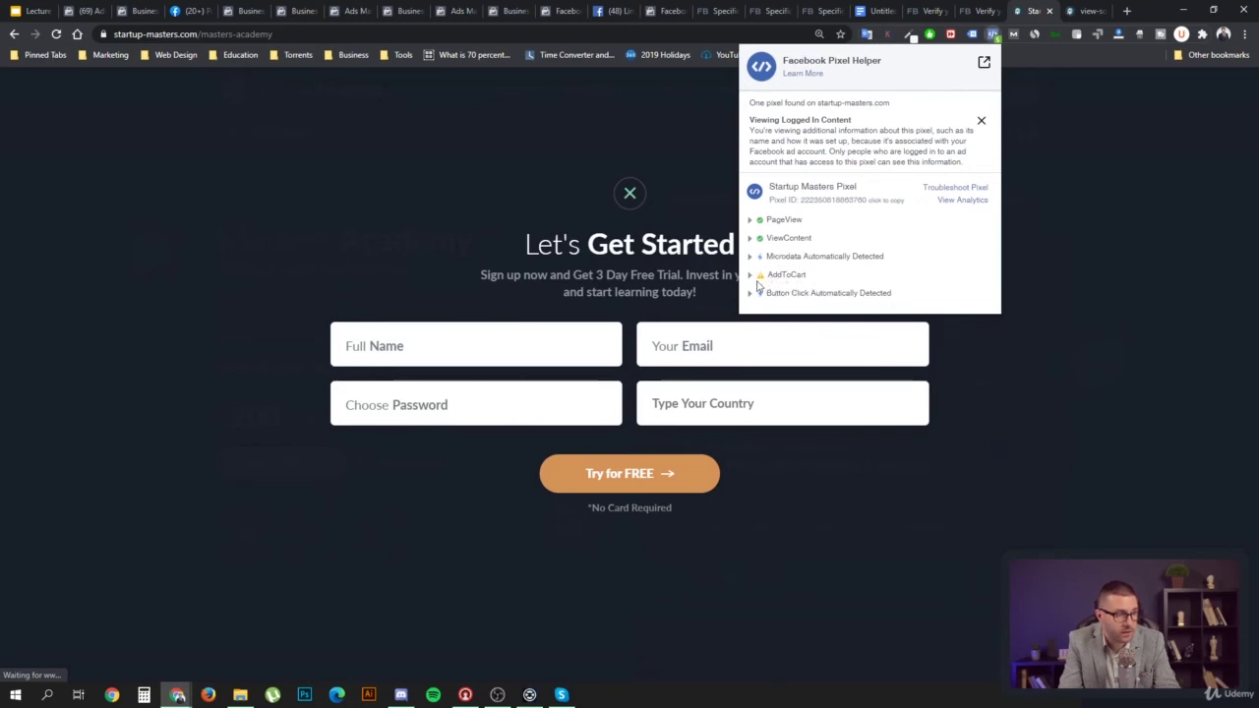
{"action": "left_click", "coordinate": [458, 344]}
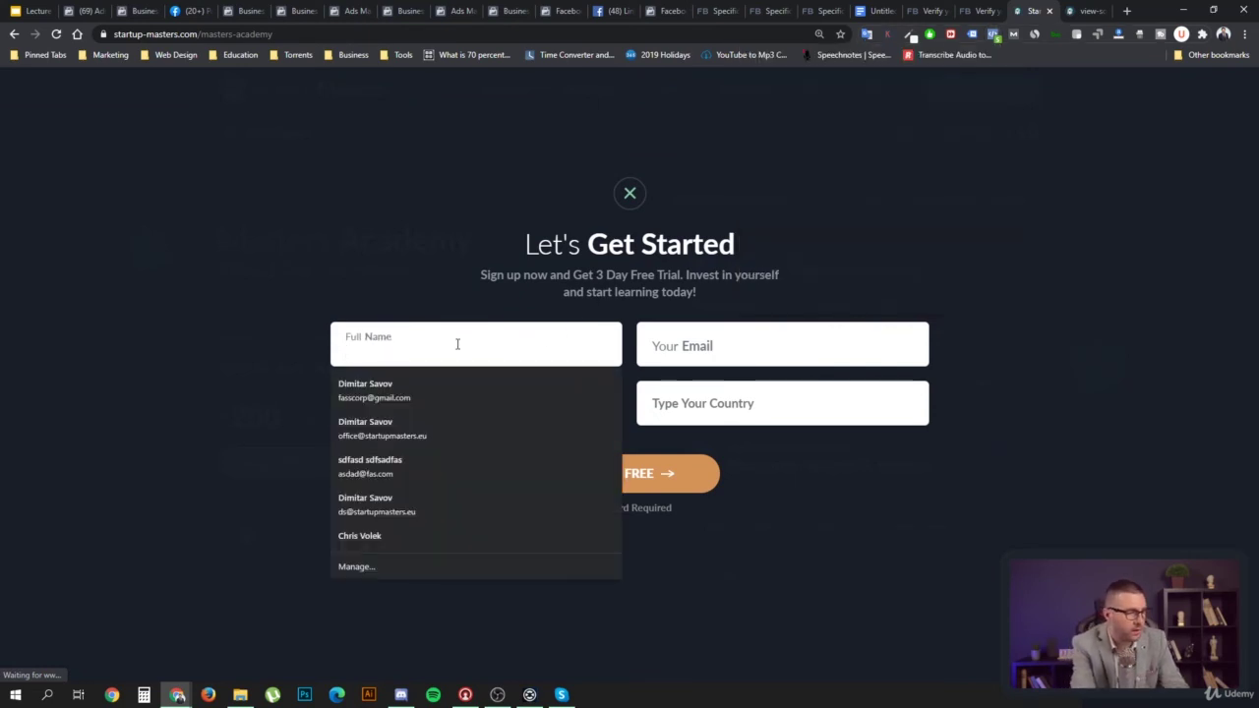
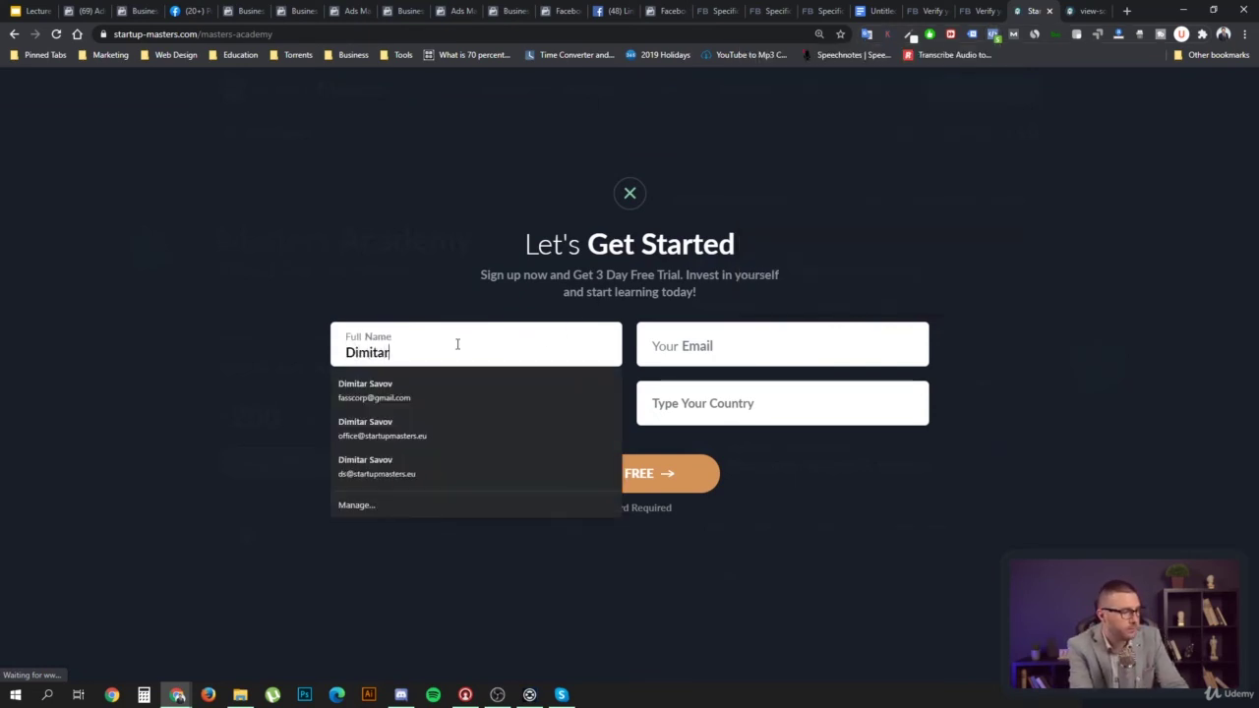
Fill in the user's first name, e-mail address and account password on the sign-up form
{"action": "key", "text": "Tab"}
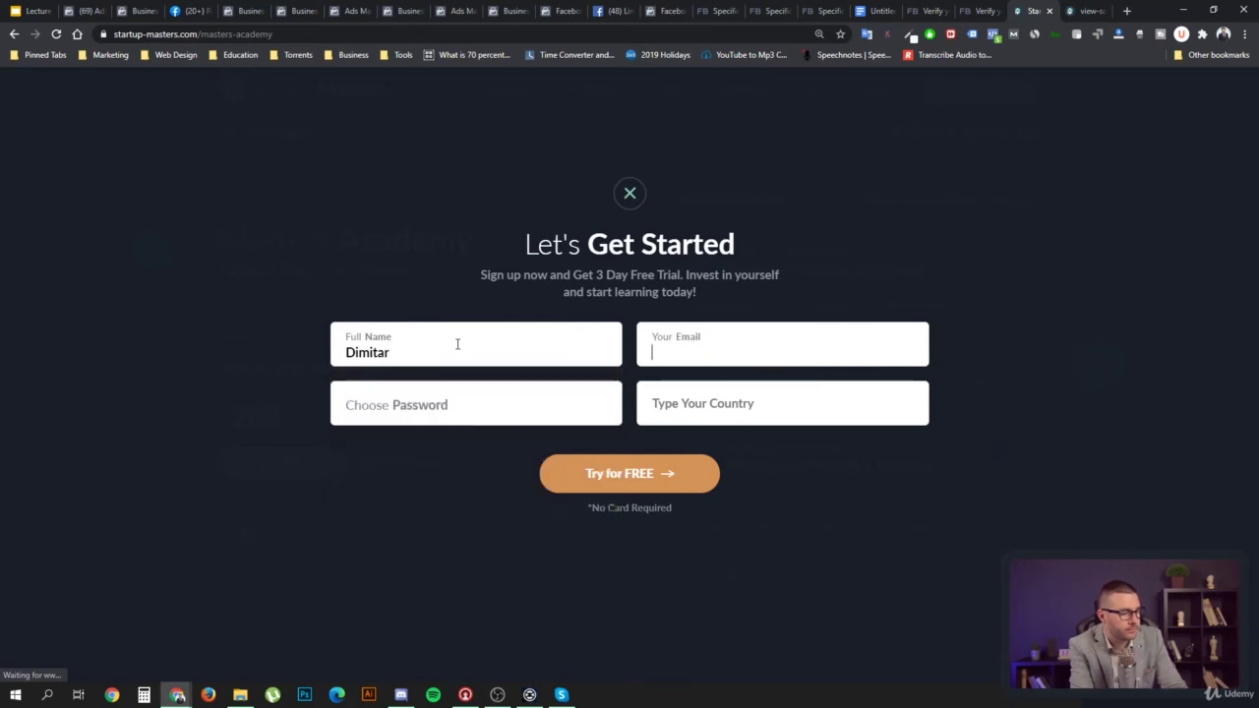
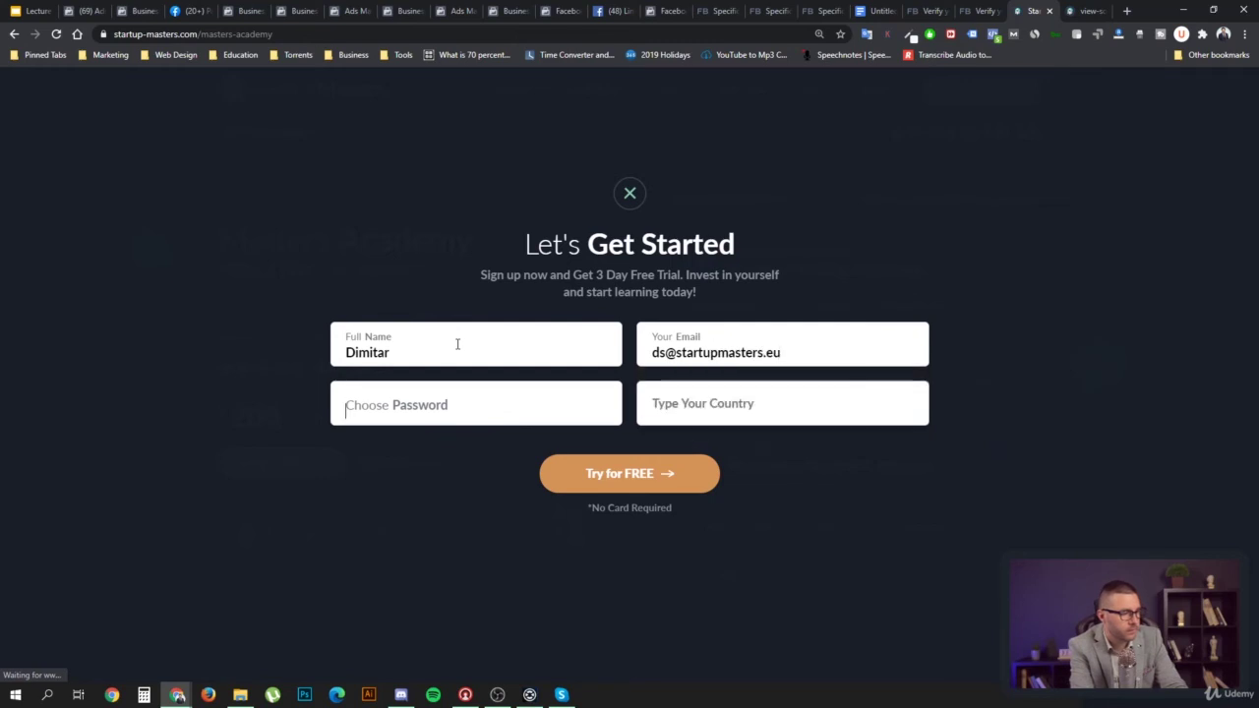
{"action": "key", "text": "Tab"}
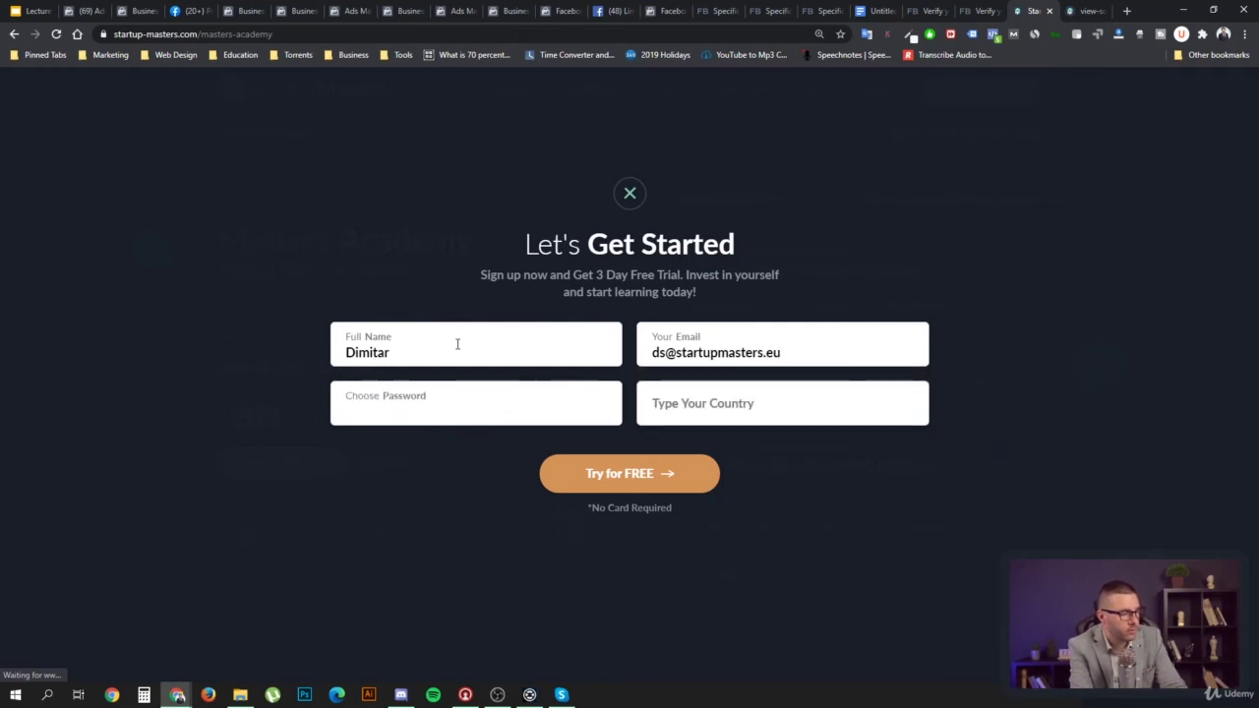
{"action": "type", "text": "*********"}
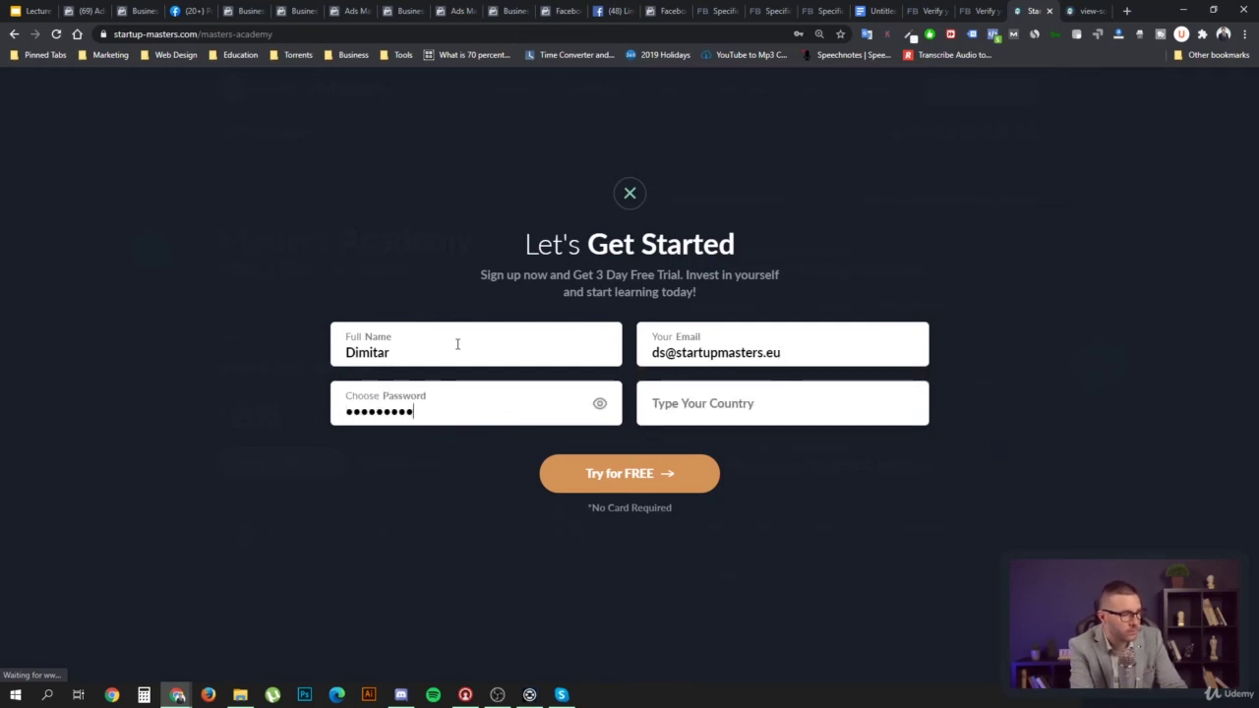
{"action": "key", "text": "Tab"}
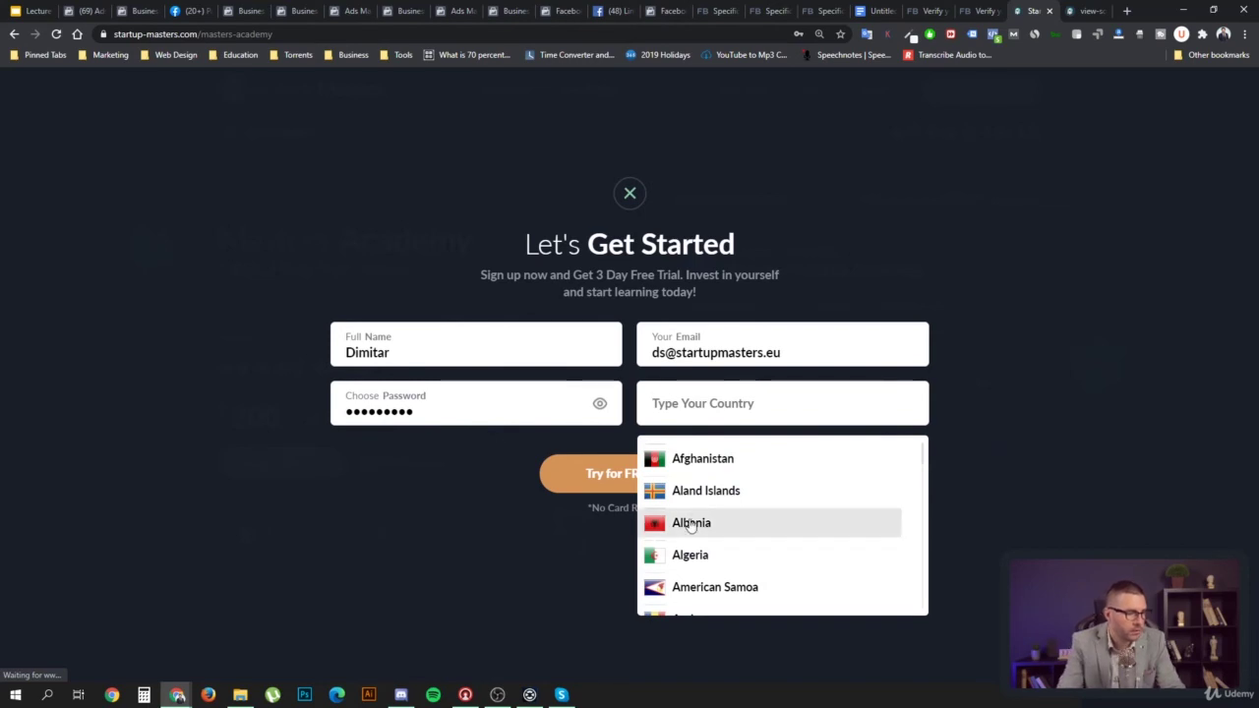
Choose Albania, adjust the e-mail, and resubmit after adding the surname to fix the name error
{"action": "left_click", "coordinate": [689, 523]}
{"action": "left_click", "coordinate": [630, 478]}
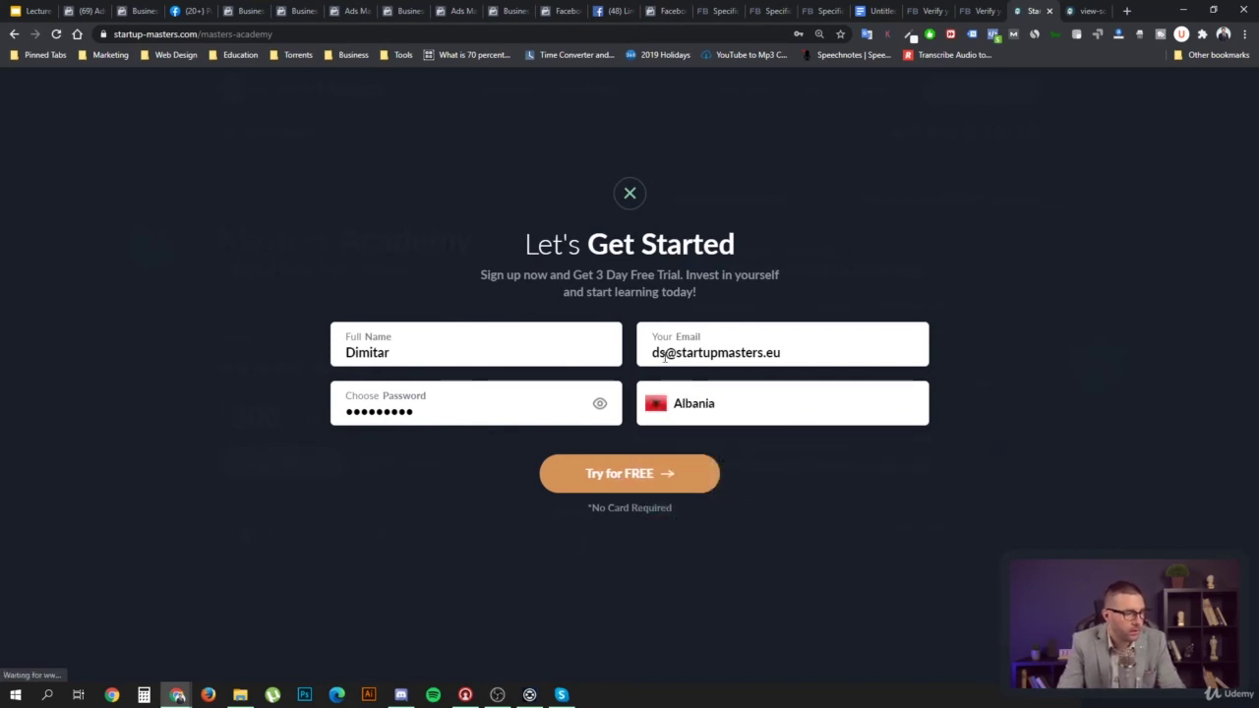
{"action": "left_click", "coordinate": [665, 352]}
{"action": "type", "text": "2"}
{"action": "left_click", "coordinate": [645, 473]}
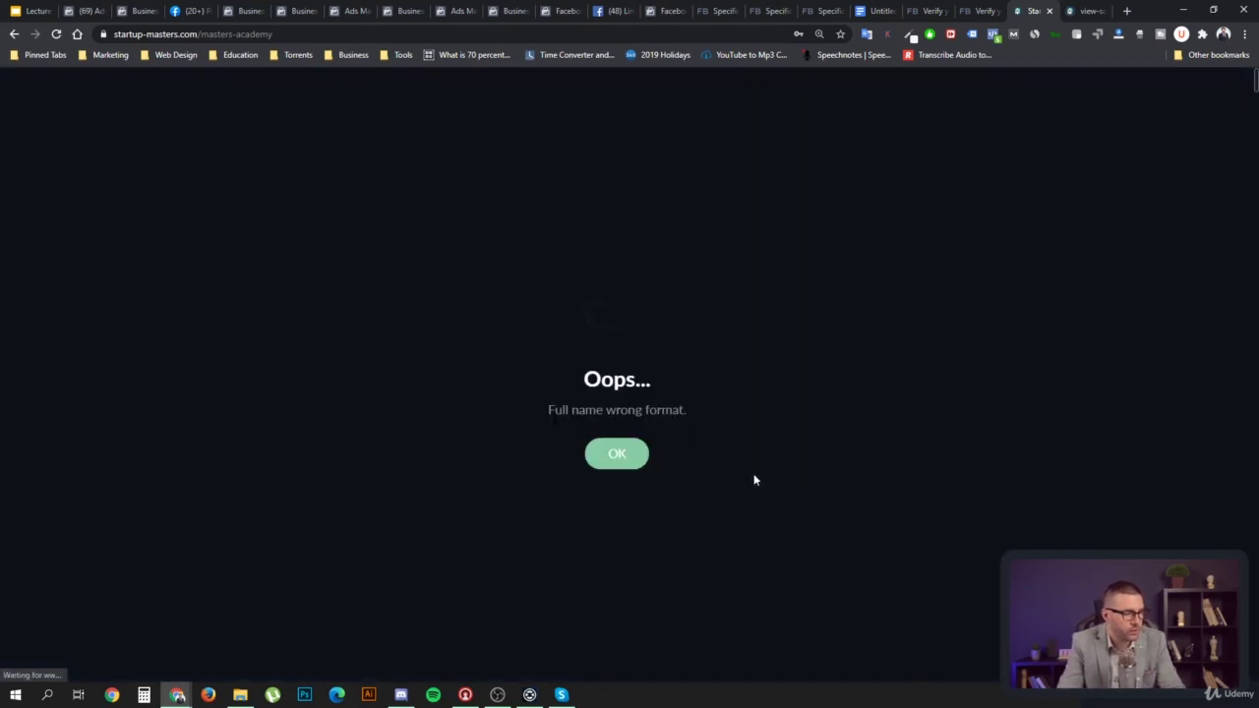
{"action": "left_click", "coordinate": [630, 455]}
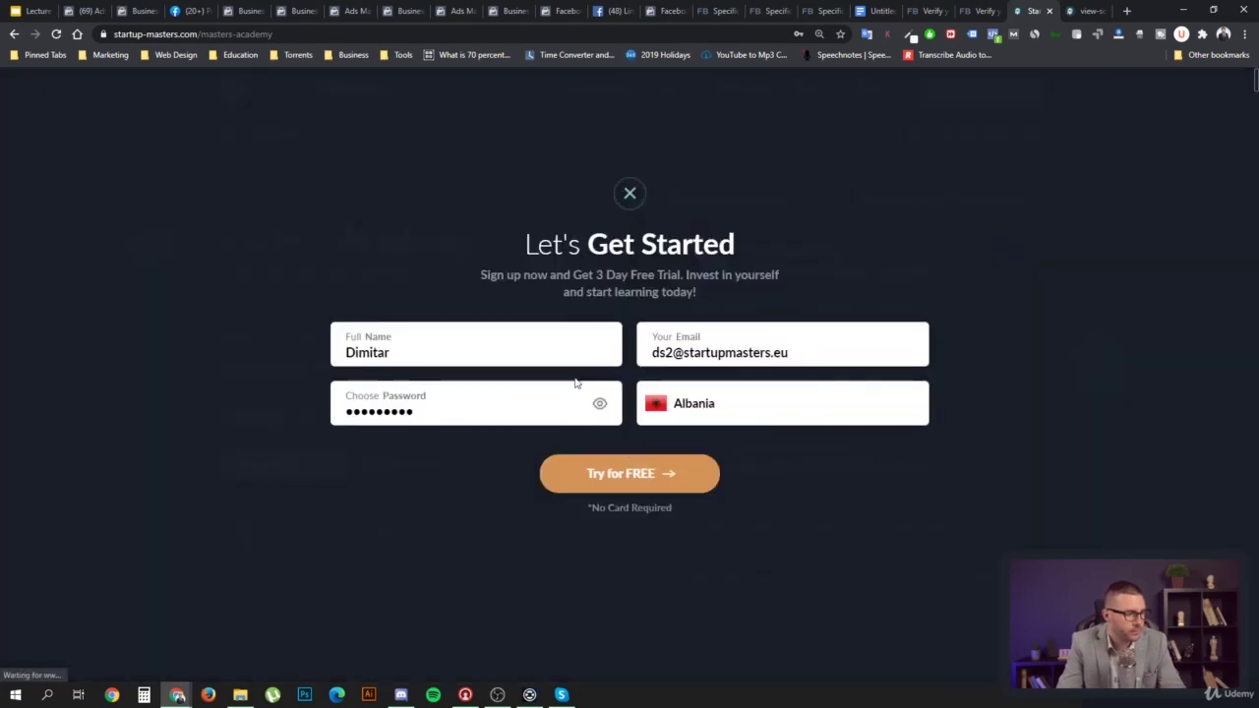
{"action": "left_click", "coordinate": [495, 360]}
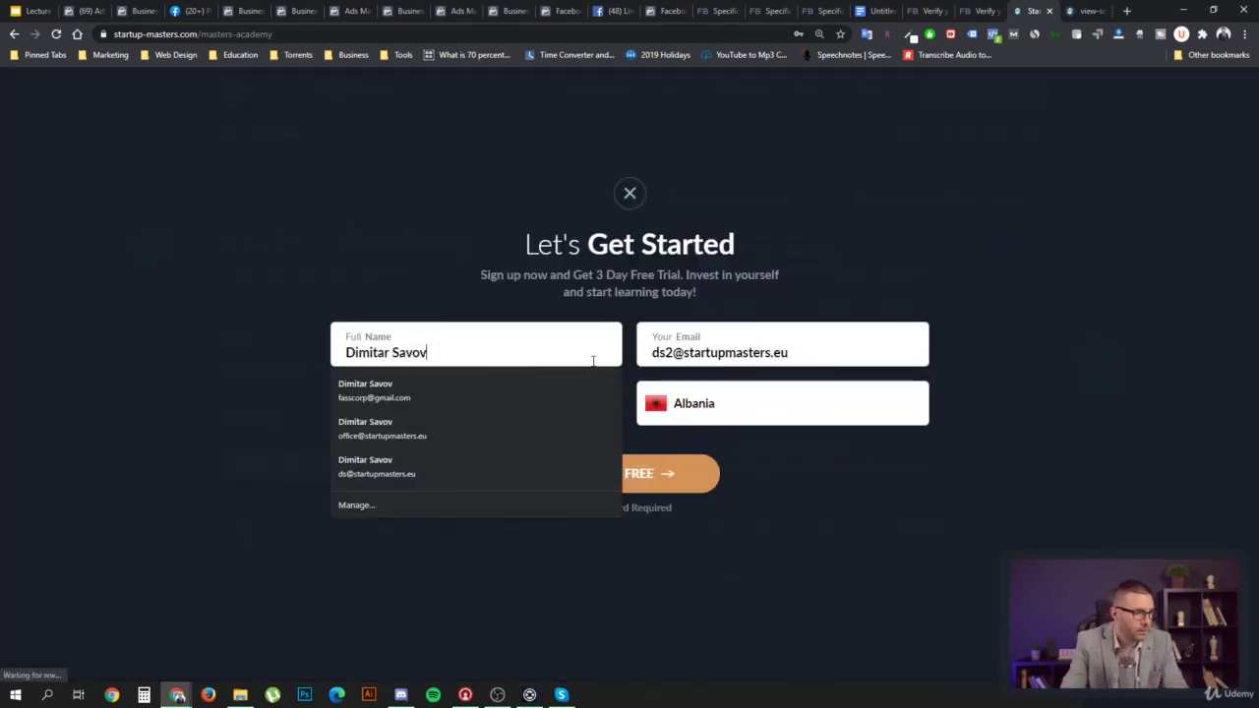
{"action": "left_click", "coordinate": [665, 479]}
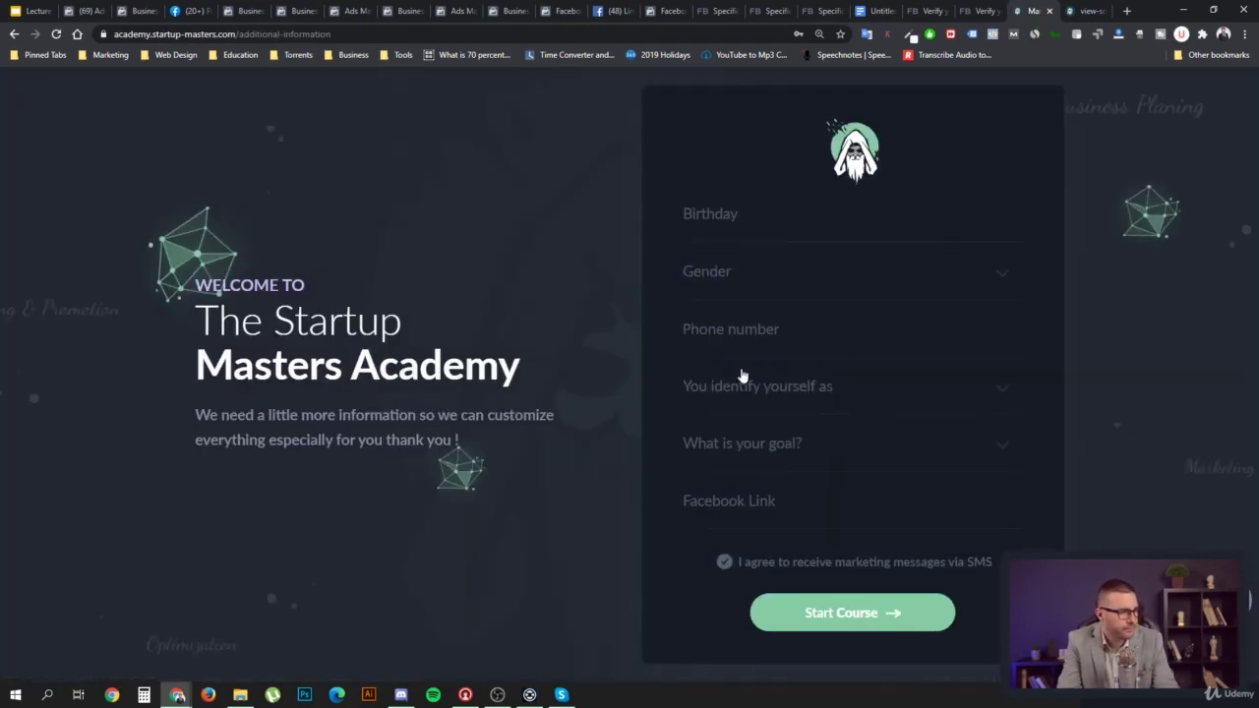
Toggle the Pixel Helper report and open and close the Birthday date picker
{"action": "left_click", "coordinate": [990, 37]}
{"action": "left_click", "coordinate": [990, 37]}
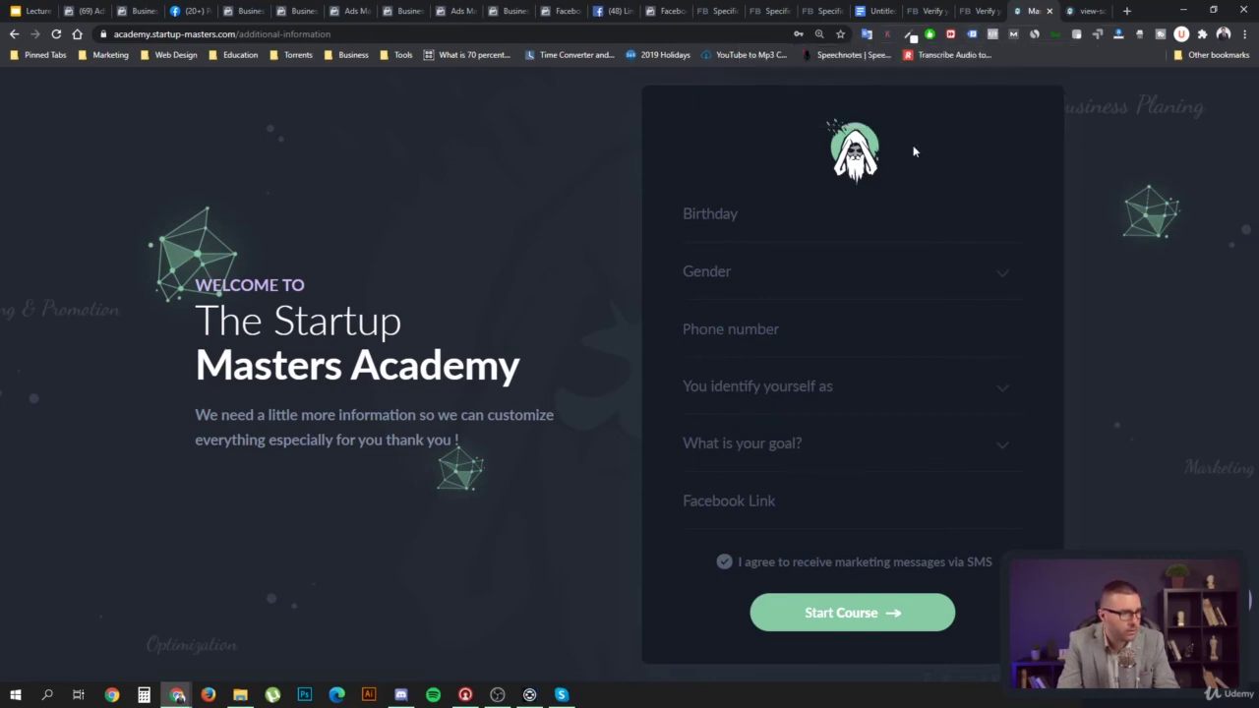
{"action": "left_click", "coordinate": [823, 214]}
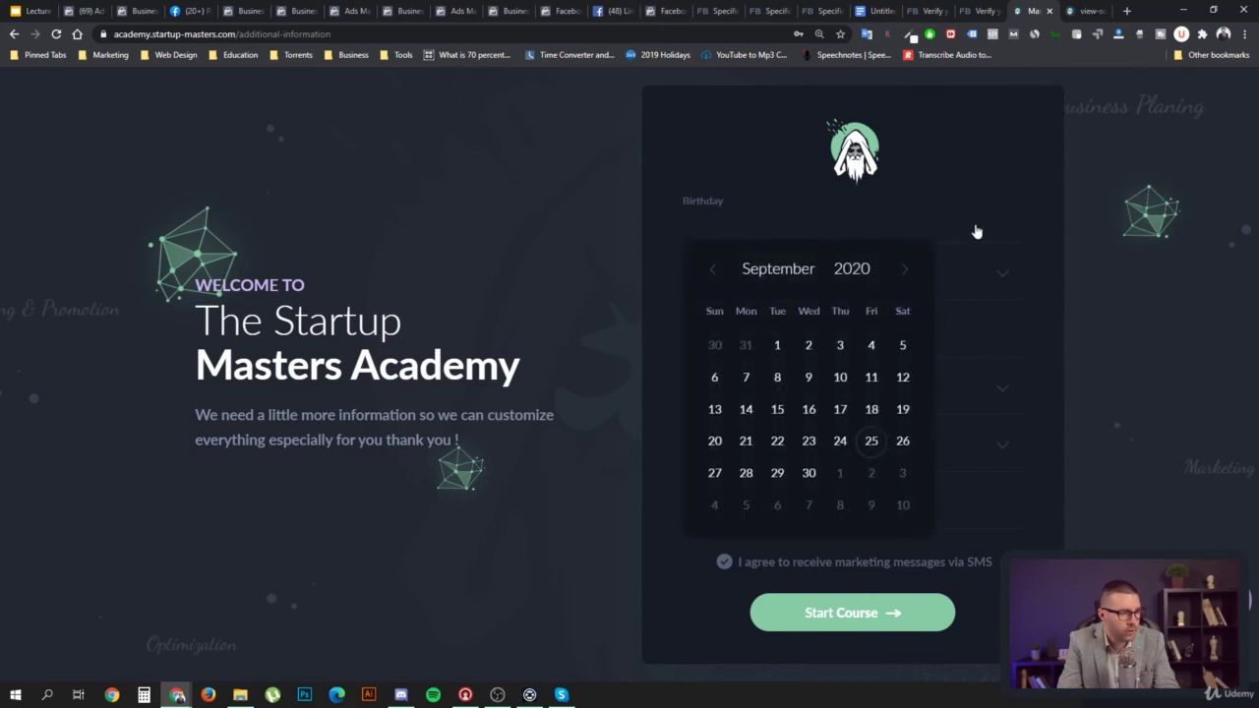
{"action": "left_click", "coordinate": [999, 182]}
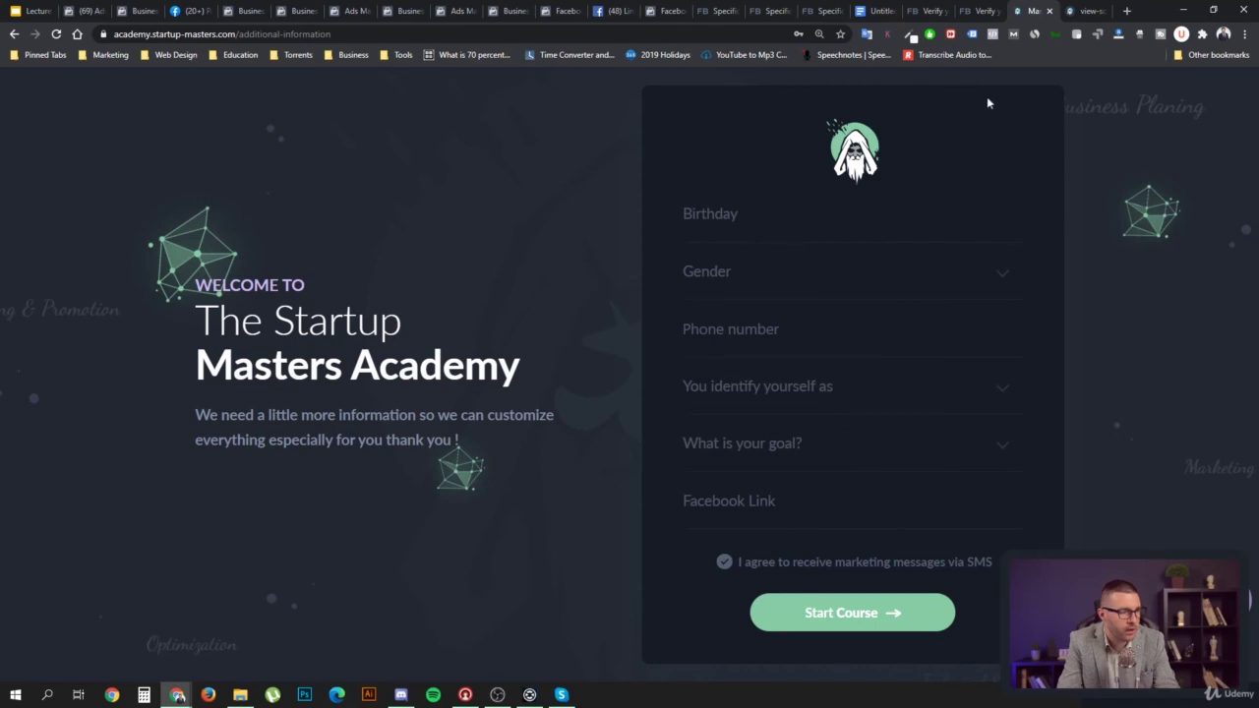
Confirm Pixel Helper finds no pixels on the academy page, then briefly visit the Verify Facebook tab
{"action": "left_click", "coordinate": [994, 35]}
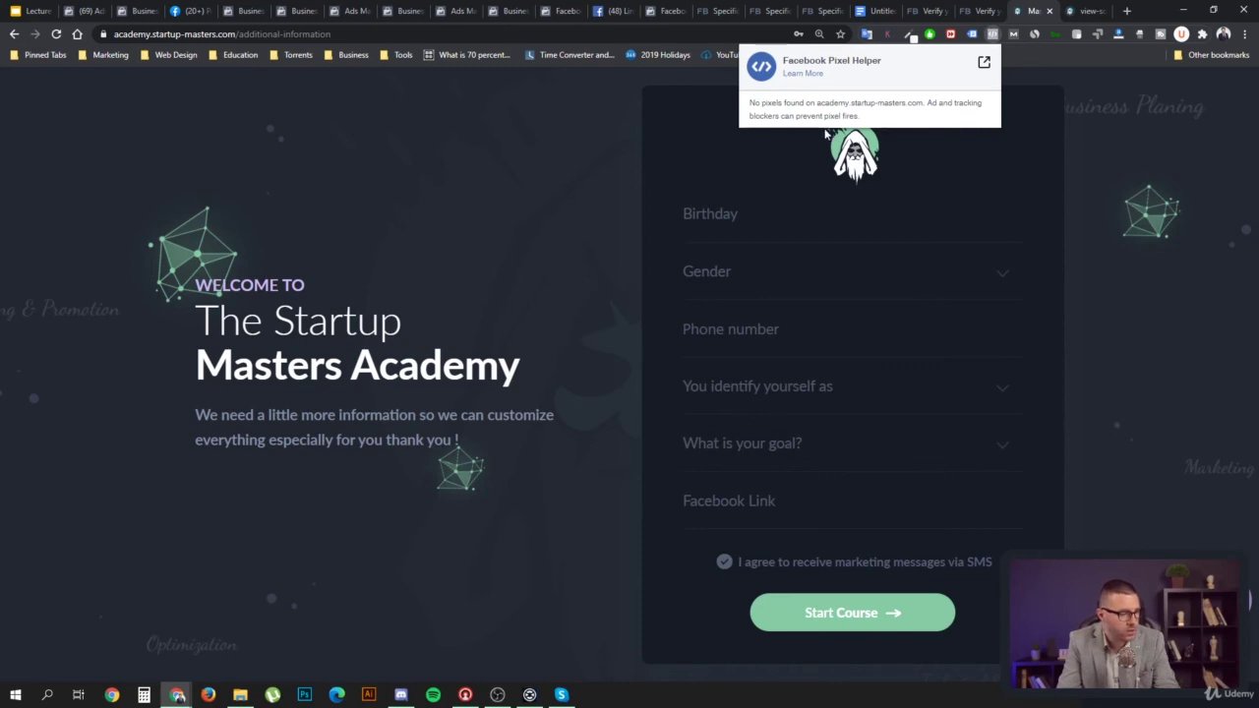
{"action": "left_click", "coordinate": [585, 362]}
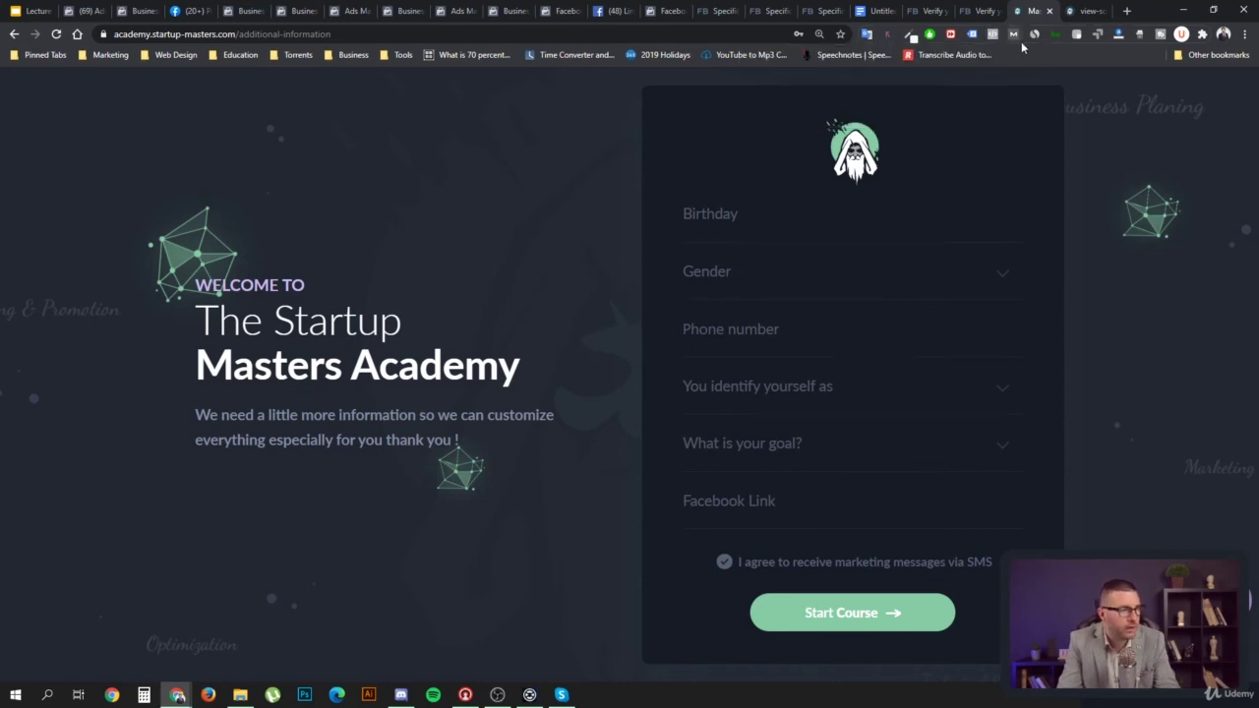
{"action": "left_click", "coordinate": [983, 12]}
{"action": "left_click", "coordinate": [1013, 11]}
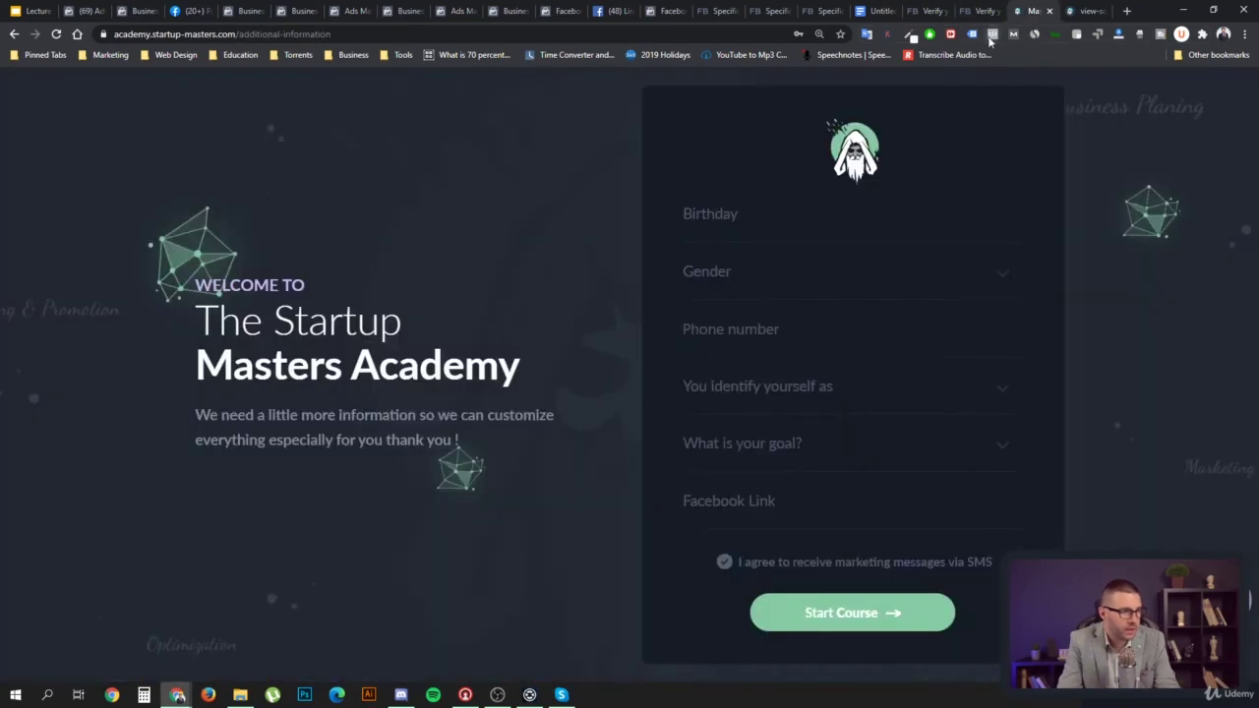
Go back to masters-academy, check its PageView and ViewContent events, then view the Verify your business article
{"action": "left_click", "coordinate": [1090, 10]}
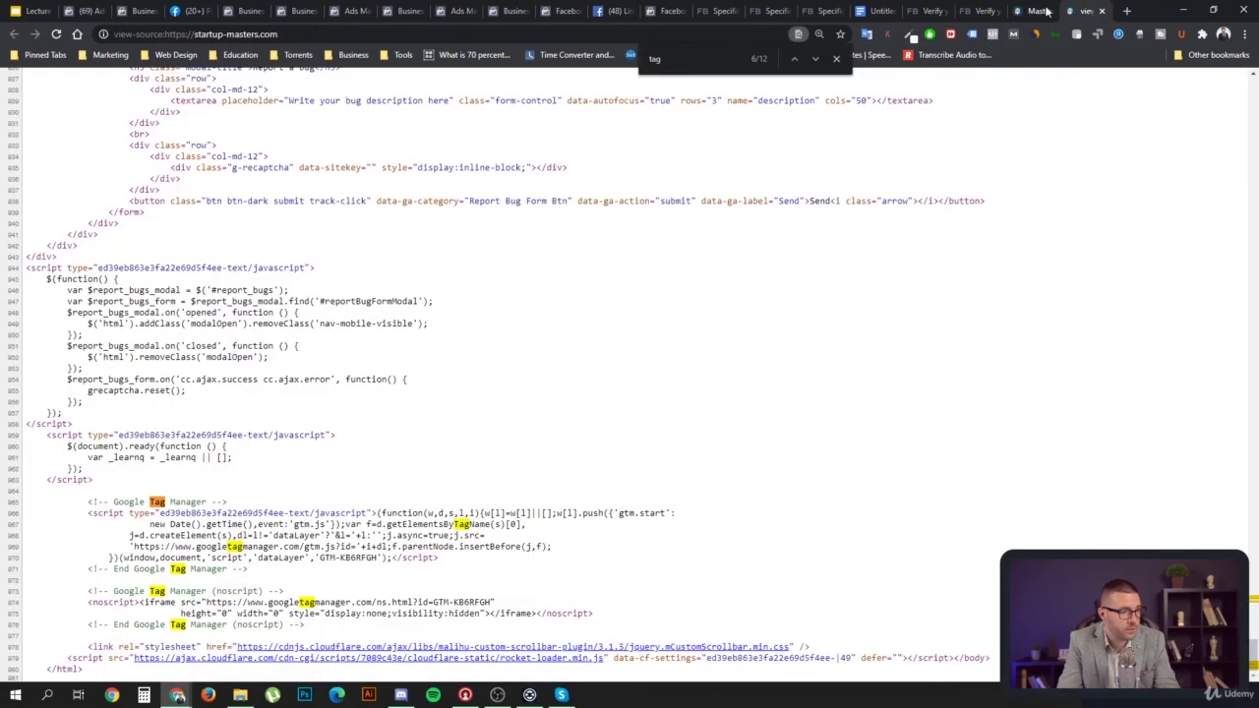
{"action": "left_click", "coordinate": [1028, 11]}
{"action": "left_click", "coordinate": [14, 34]}
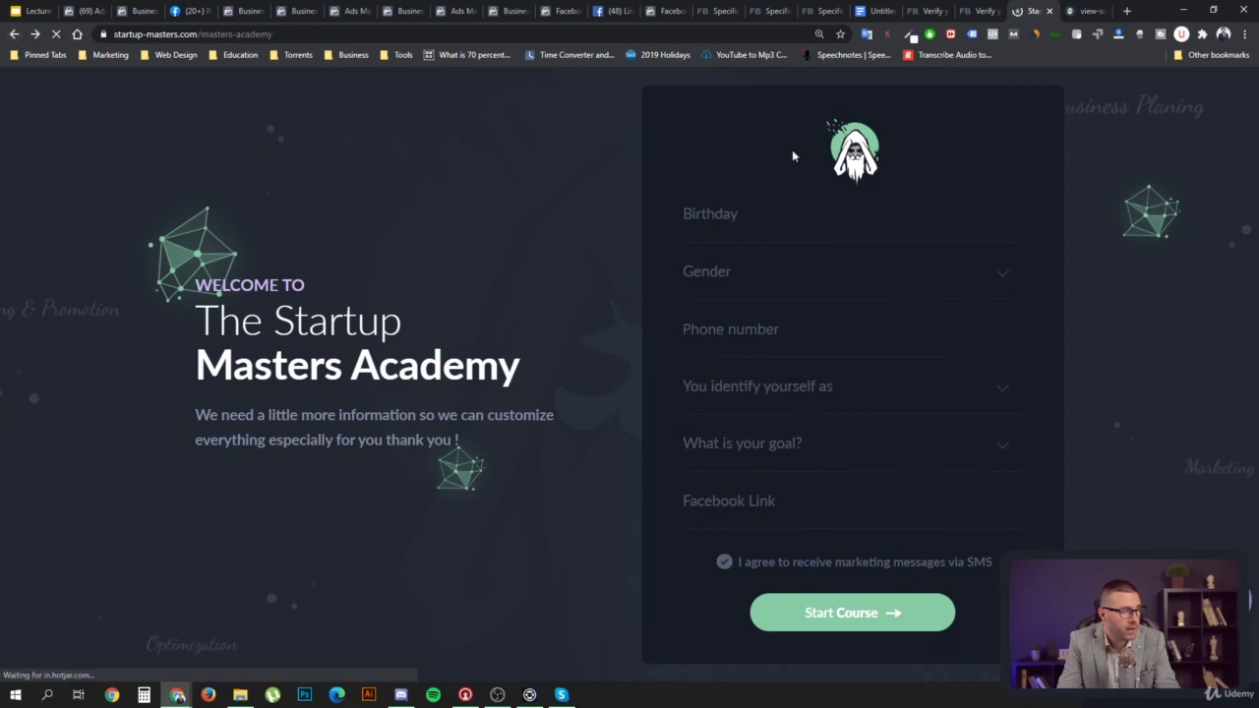
{"action": "left_click", "coordinate": [993, 35]}
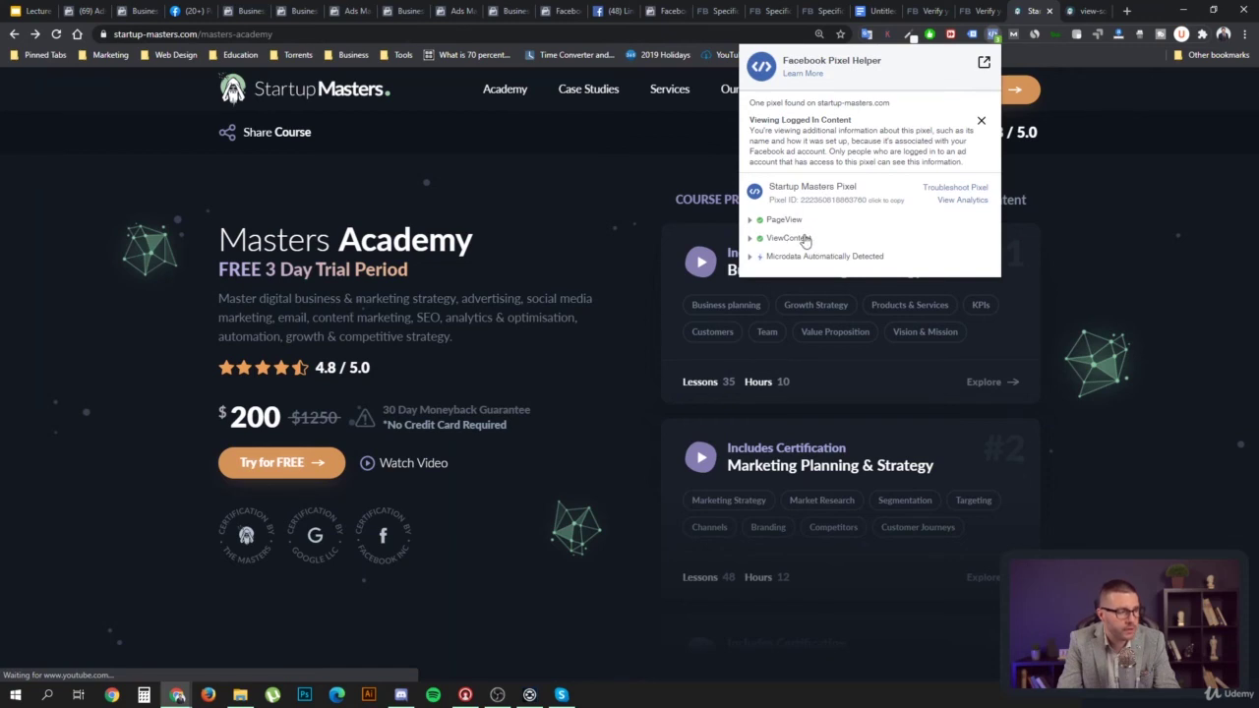
{"action": "left_click", "coordinate": [925, 13]}
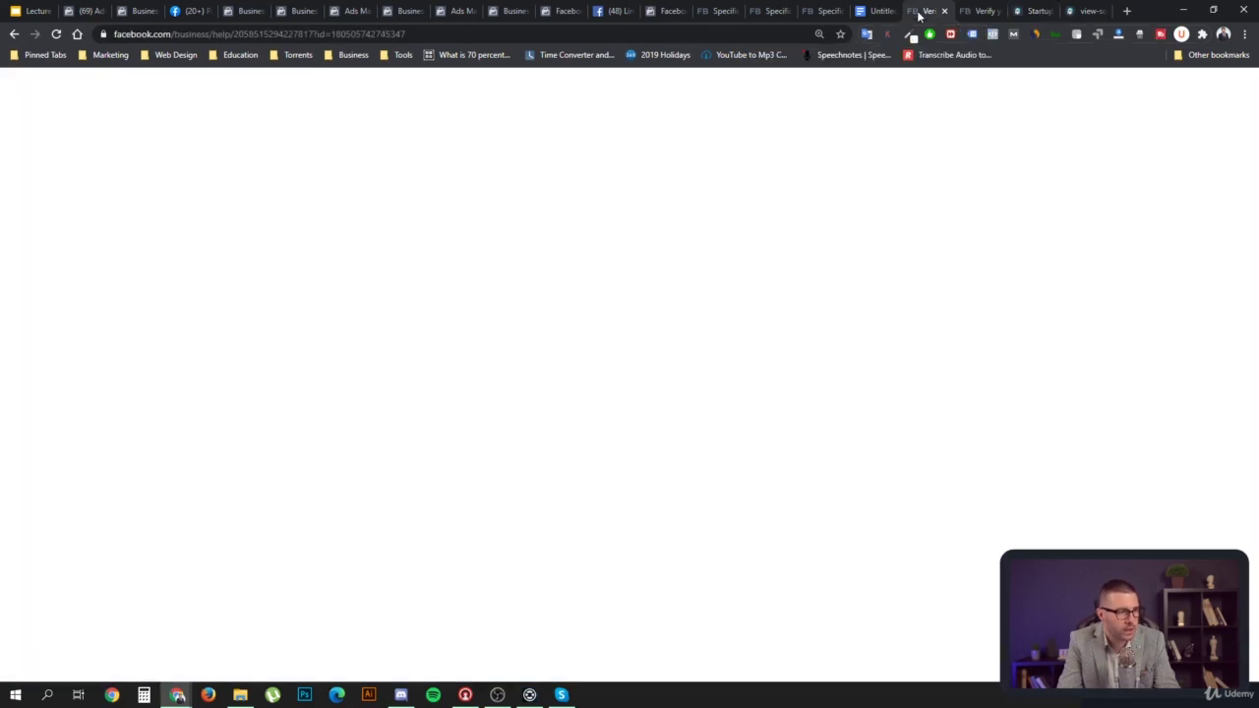
{"action": "left_click", "coordinate": [817, 12]}
{"action": "left_click", "coordinate": [668, 11]}
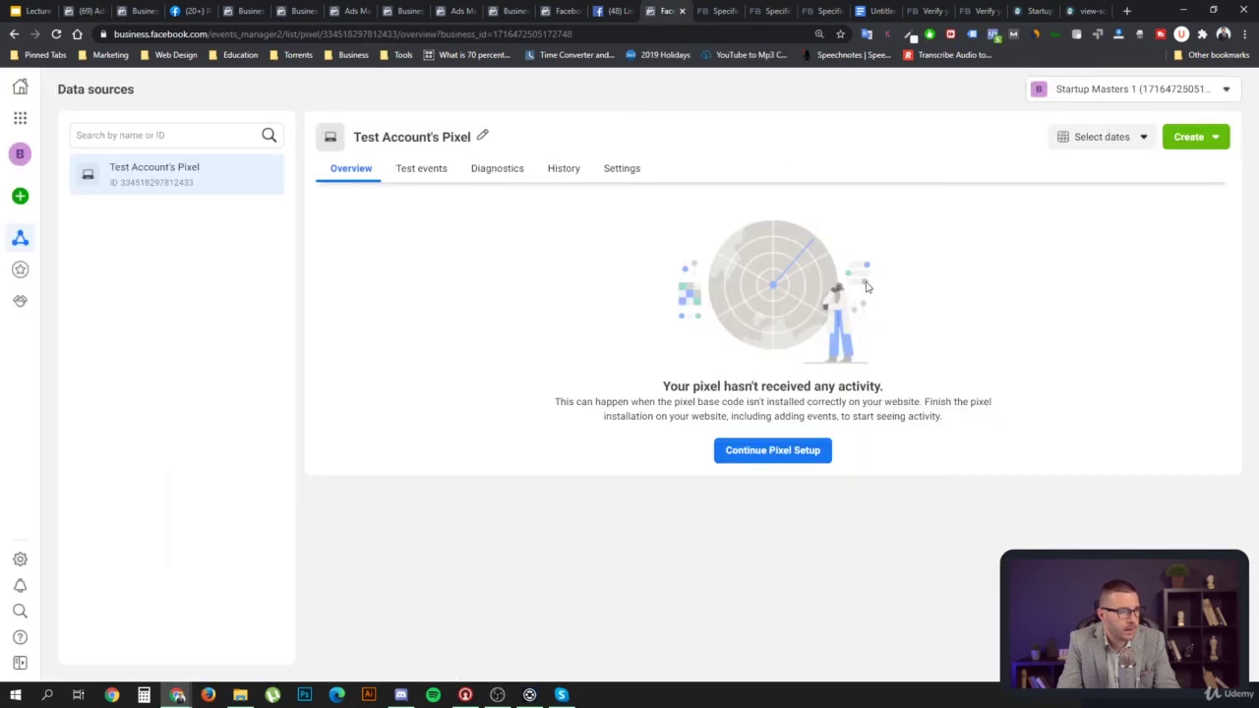
{"action": "left_click", "coordinate": [778, 455]}
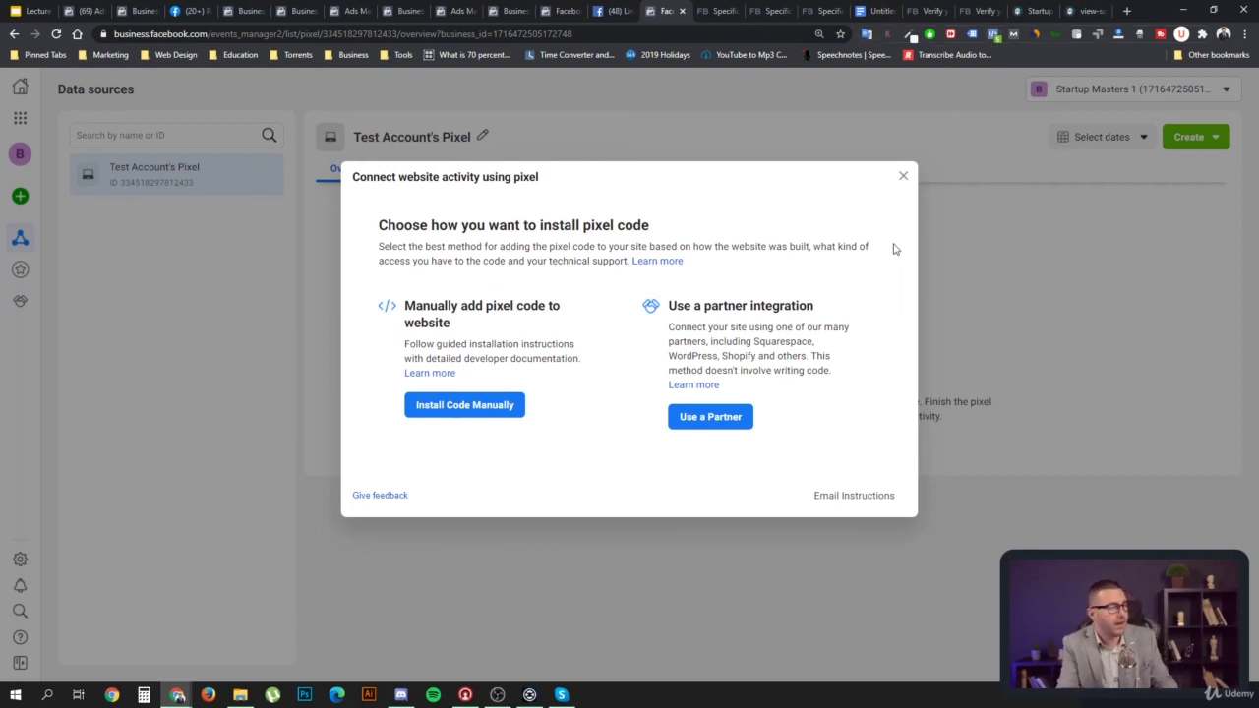
{"action": "left_click", "coordinate": [904, 178]}
{"action": "left_click", "coordinate": [745, 457]}
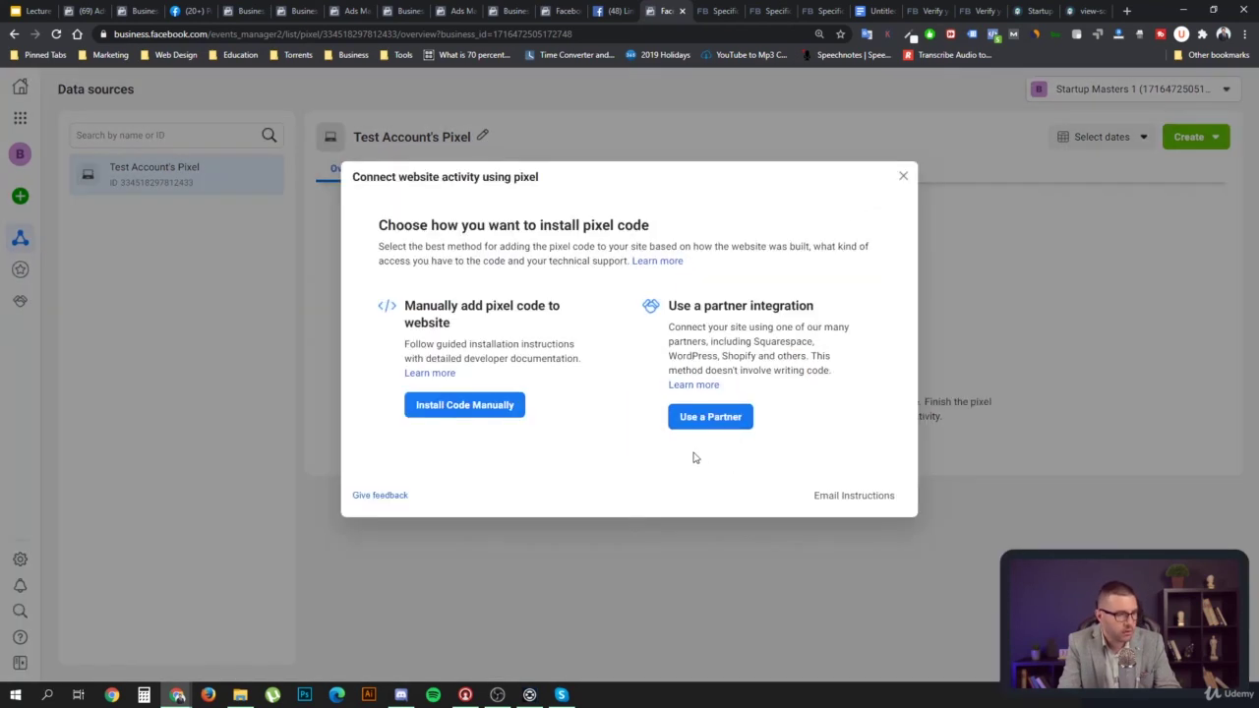
{"action": "left_click", "coordinate": [689, 549]}
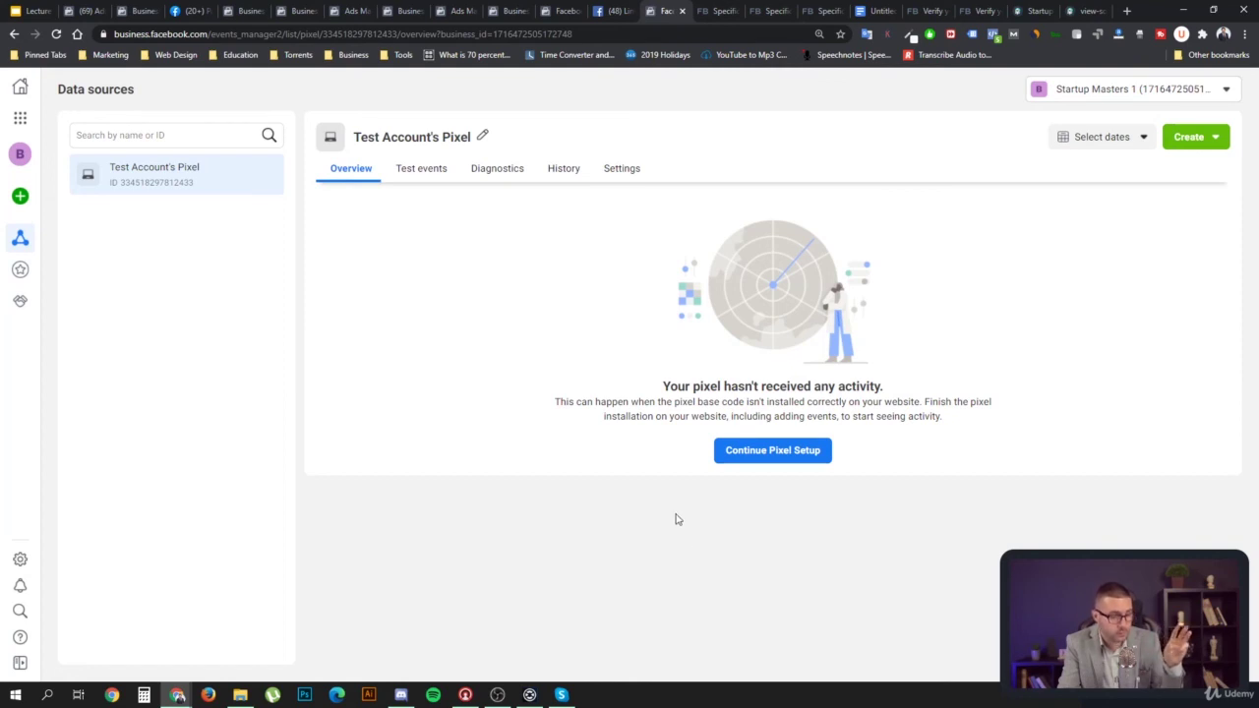
{"action": "left_click", "coordinate": [765, 452]}
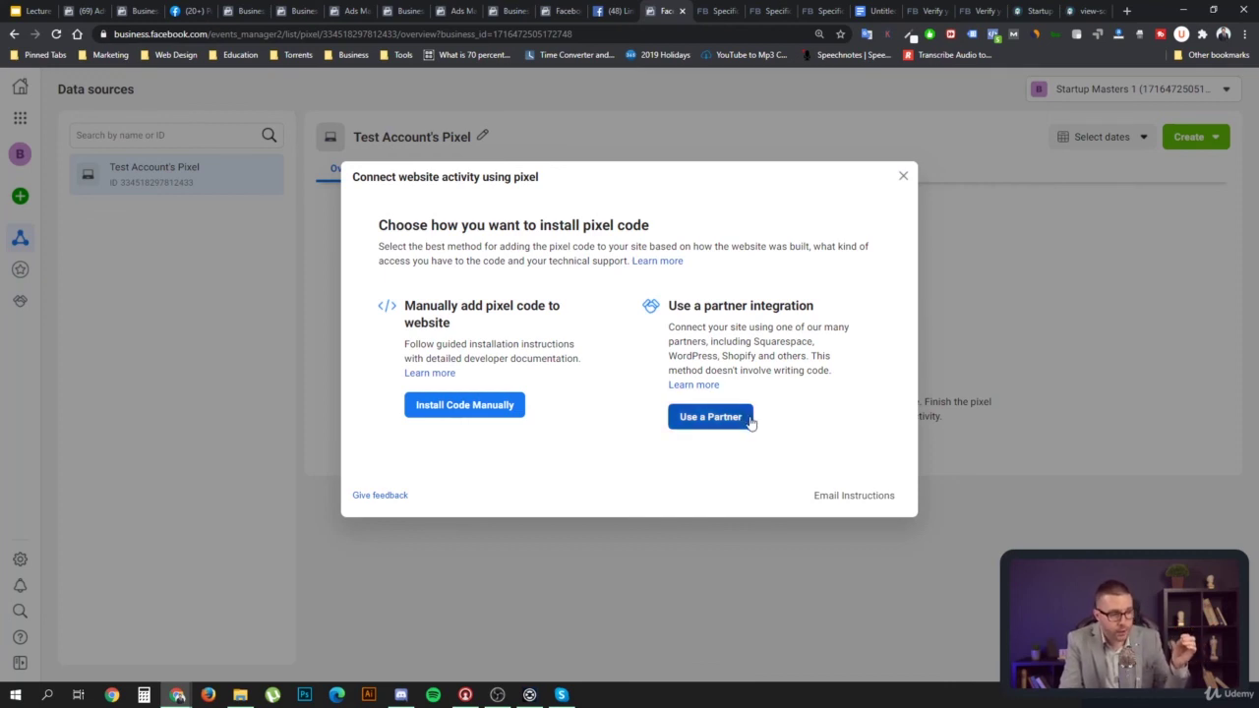
Review the pixel code offered under Email Instructions in Events Manager
{"action": "left_click", "coordinate": [833, 501]}
{"action": "scroll", "coordinate": [704, 421], "scroll_direction": "down", "scroll_amount": 5}
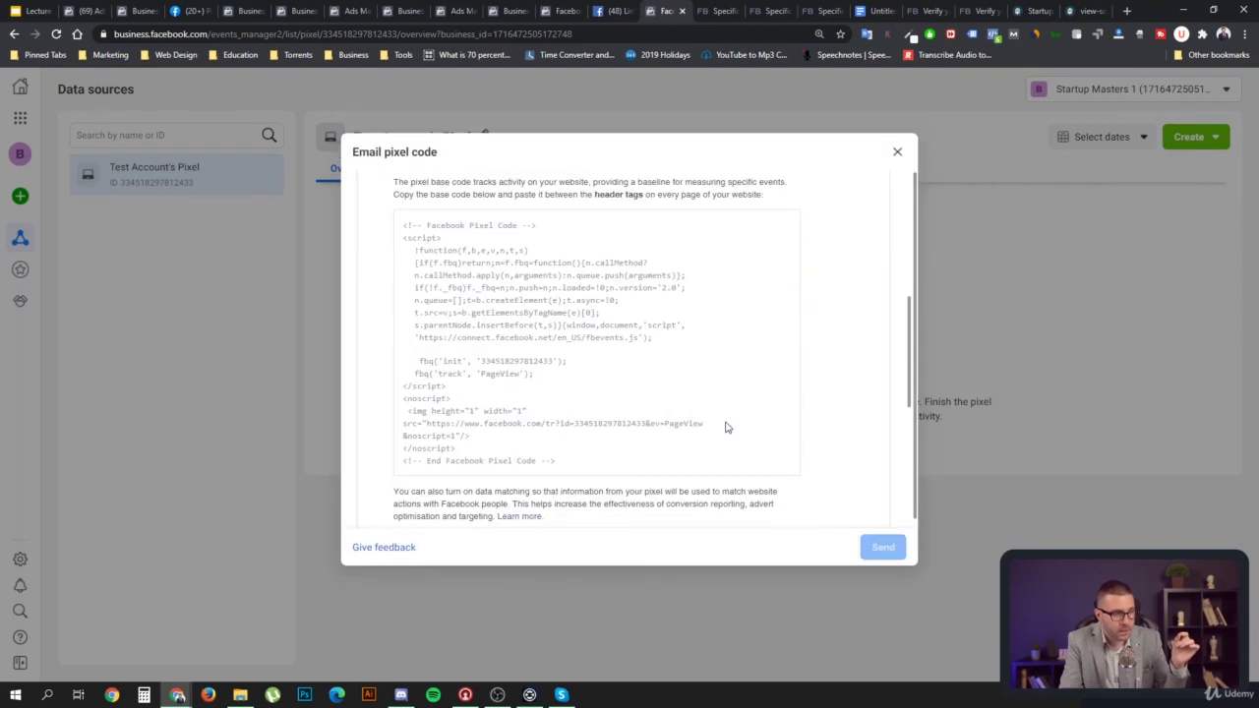
{"action": "left_click", "coordinate": [897, 151]}
Glance at the pixel install options again, then confirm PageView and ViewContent firing on the Masters Academy site
{"action": "left_click", "coordinate": [784, 461]}
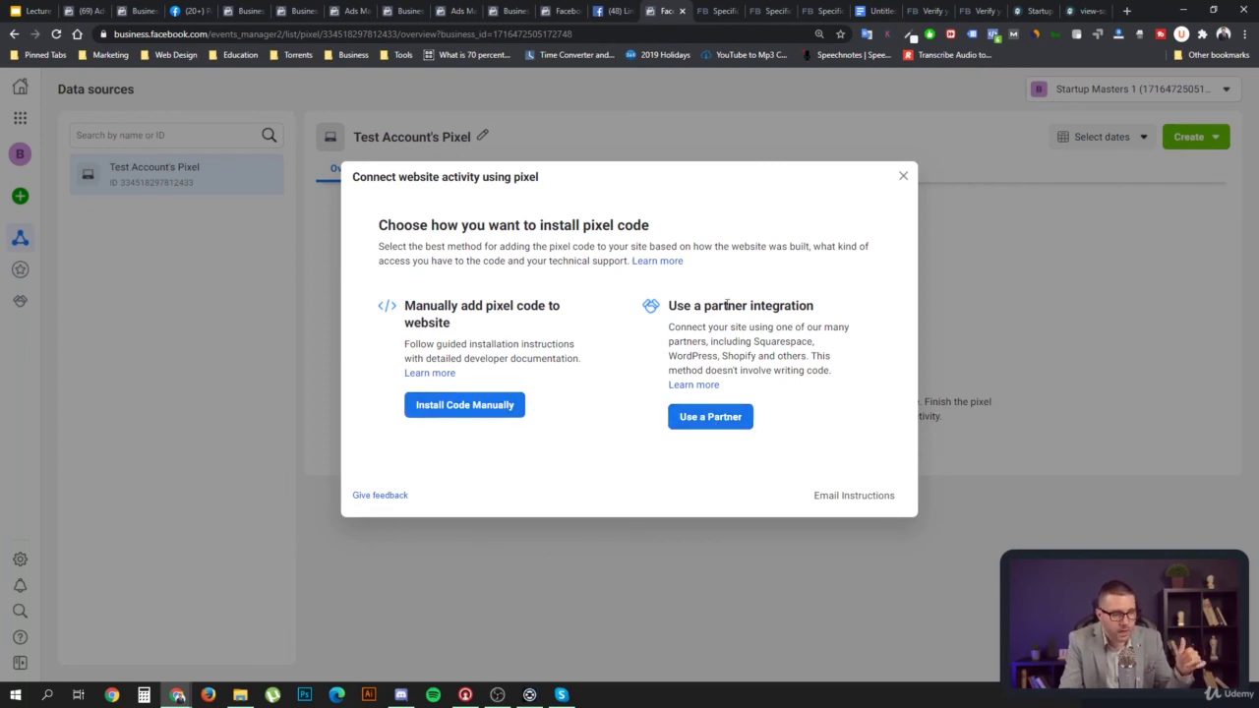
{"action": "left_click", "coordinate": [904, 176]}
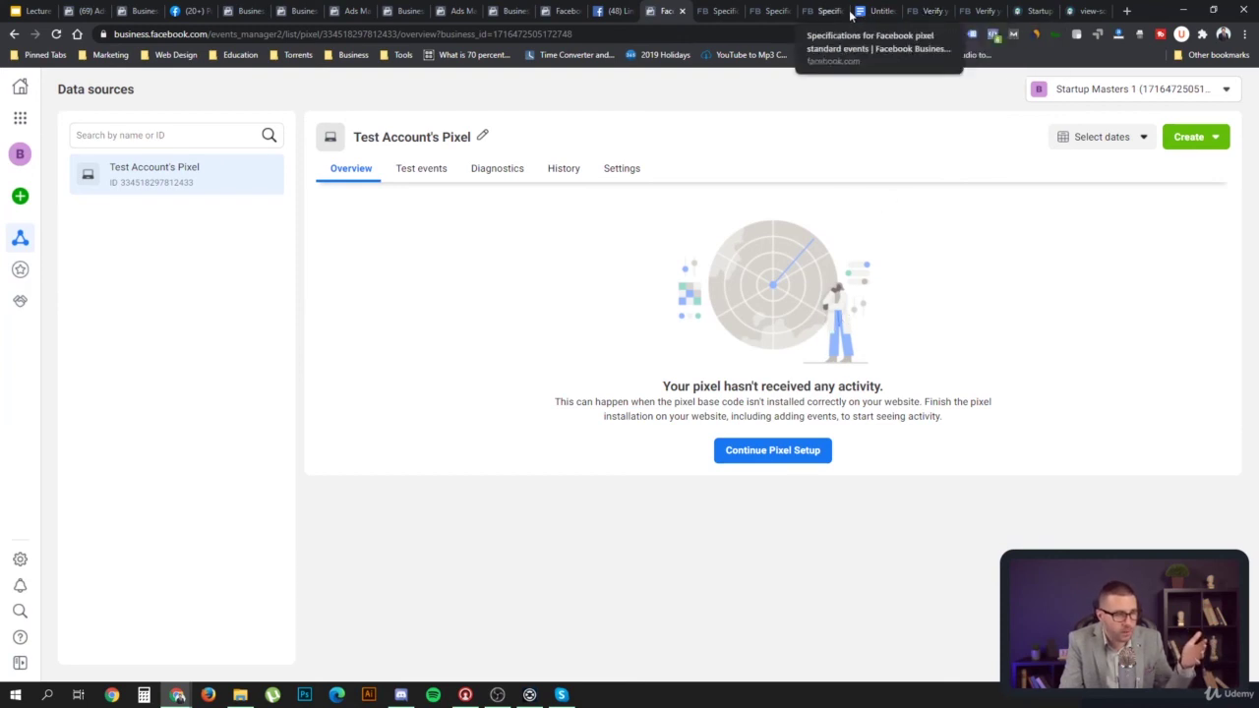
{"action": "left_click", "coordinate": [1035, 12]}
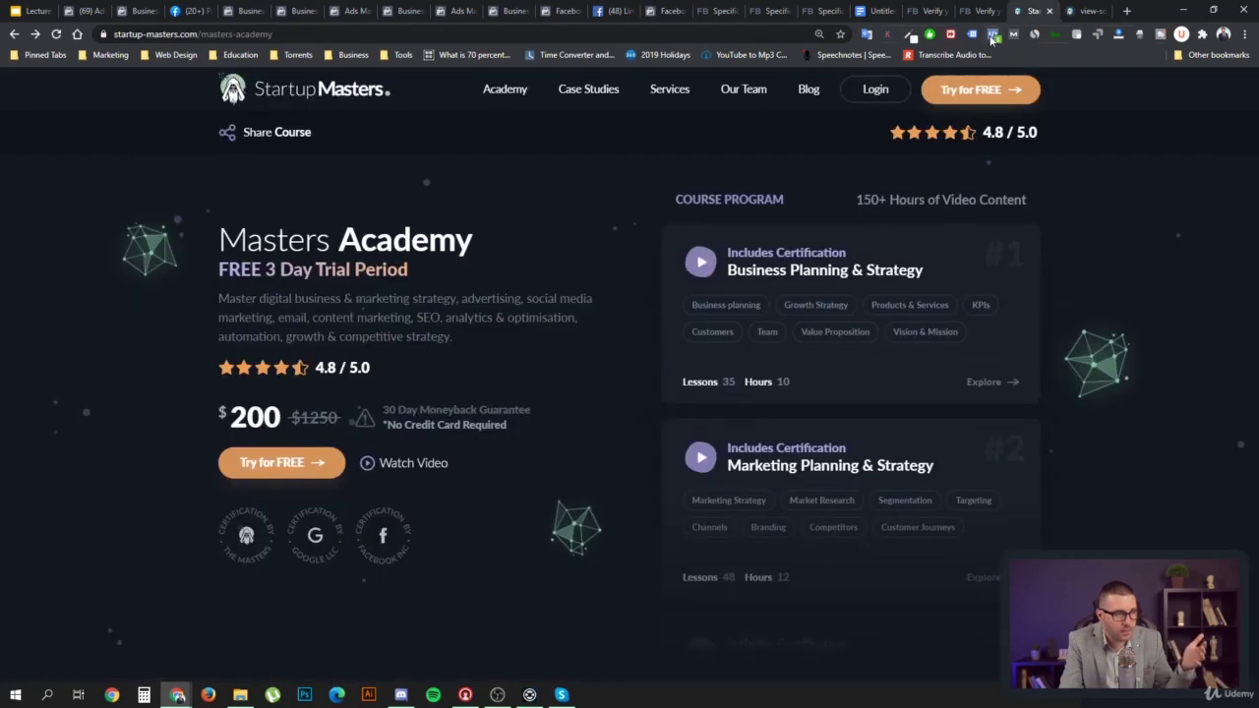
{"action": "left_click", "coordinate": [993, 35]}
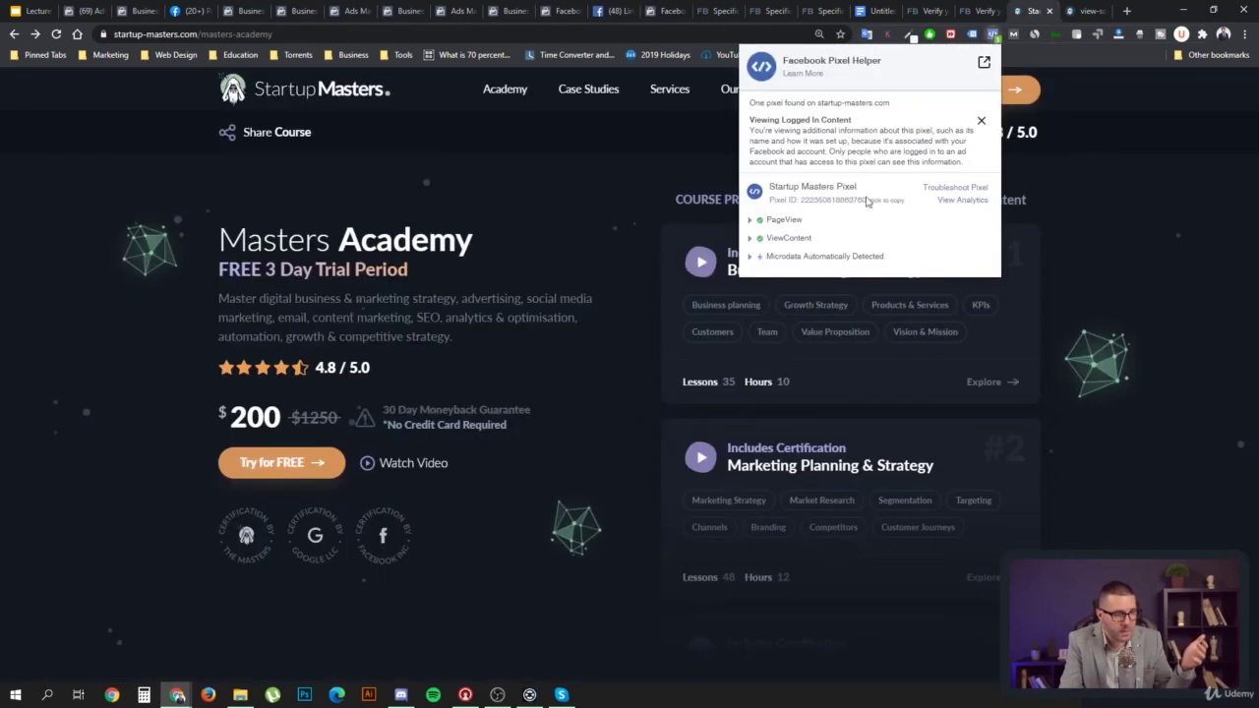